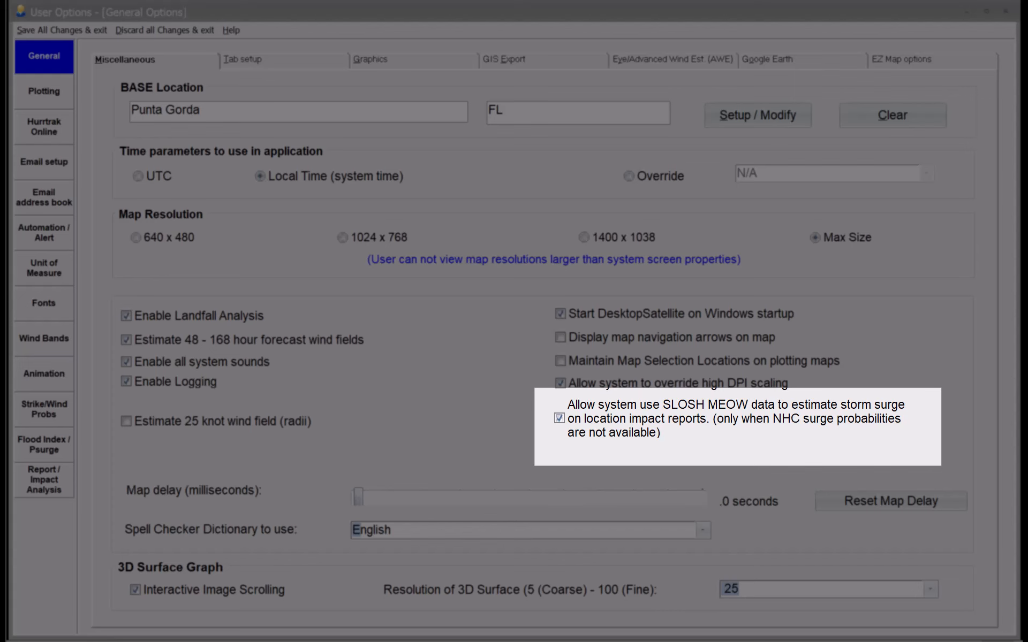
pyautogui.click(561, 421)
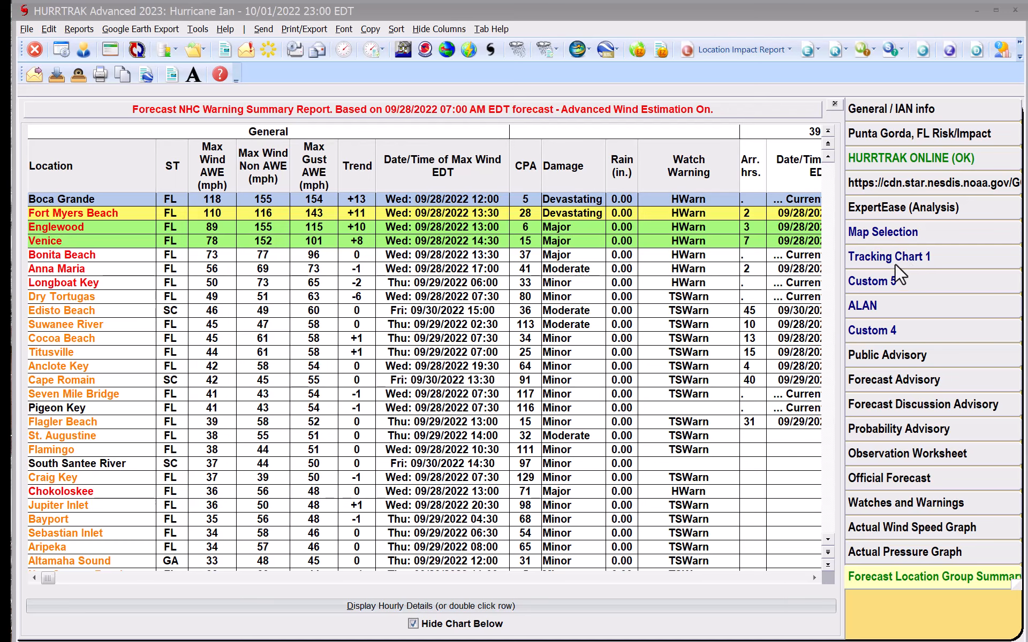
# View Hurricane Ian's track on the Custom 5 and Custom 4 maps, then return to the Forecast Location Group Summary.
pyautogui.click(897, 279)
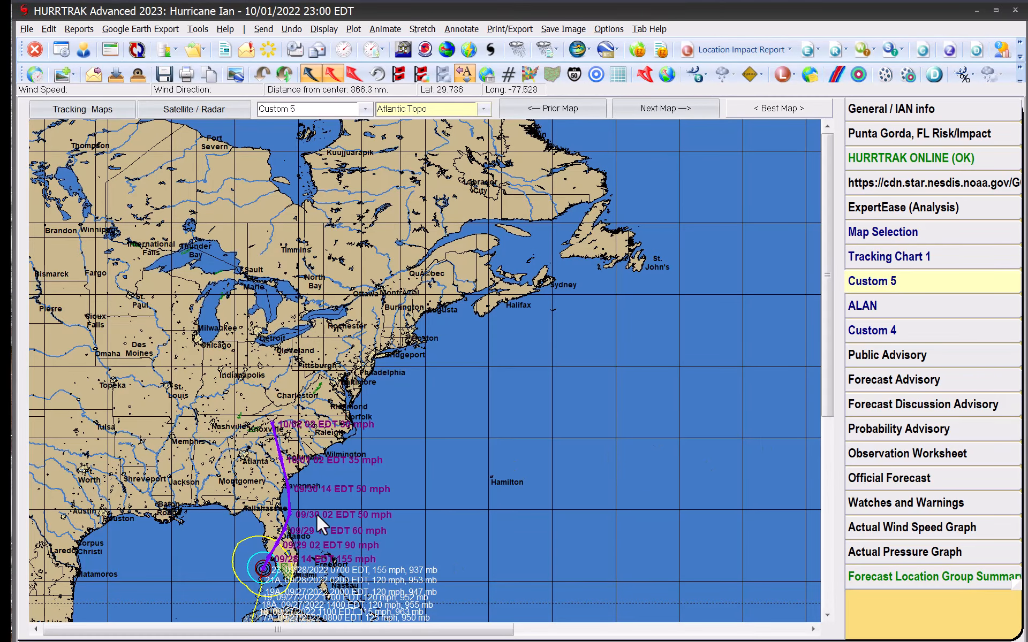
pyautogui.click(891, 330)
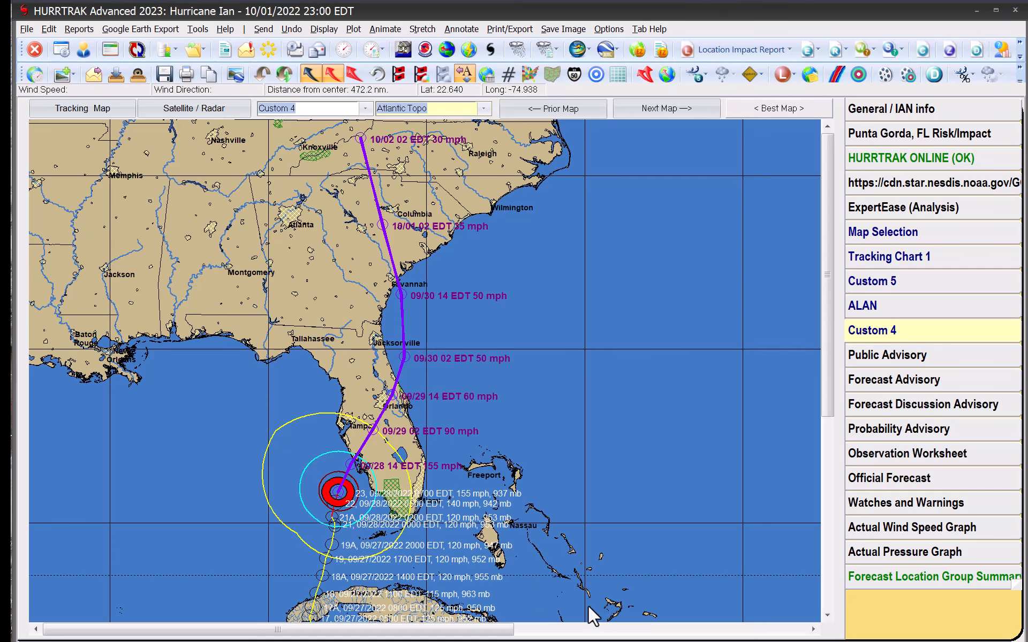
pyautogui.click(1013, 584)
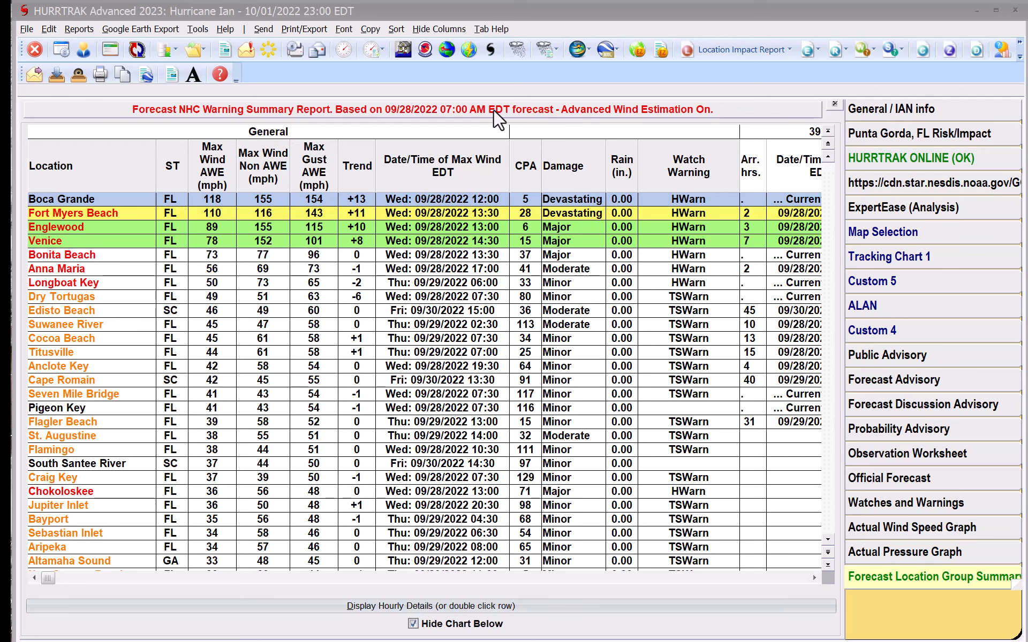
# Preview the forecast warning summary as an executive style report, accepting the existing content options.
pyautogui.click(305, 31)
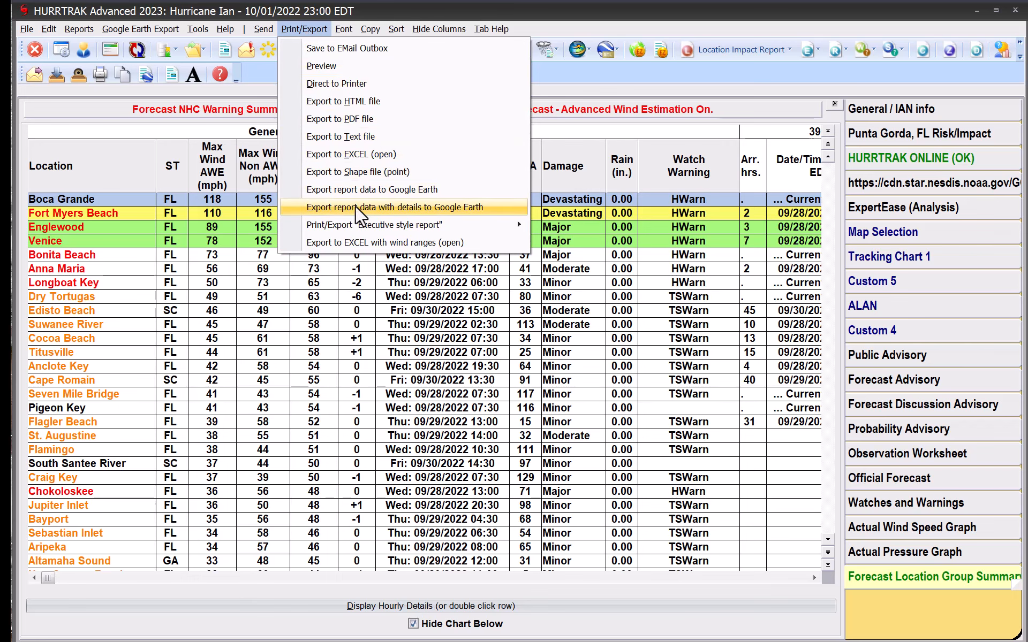
pyautogui.moveTo(355, 227)
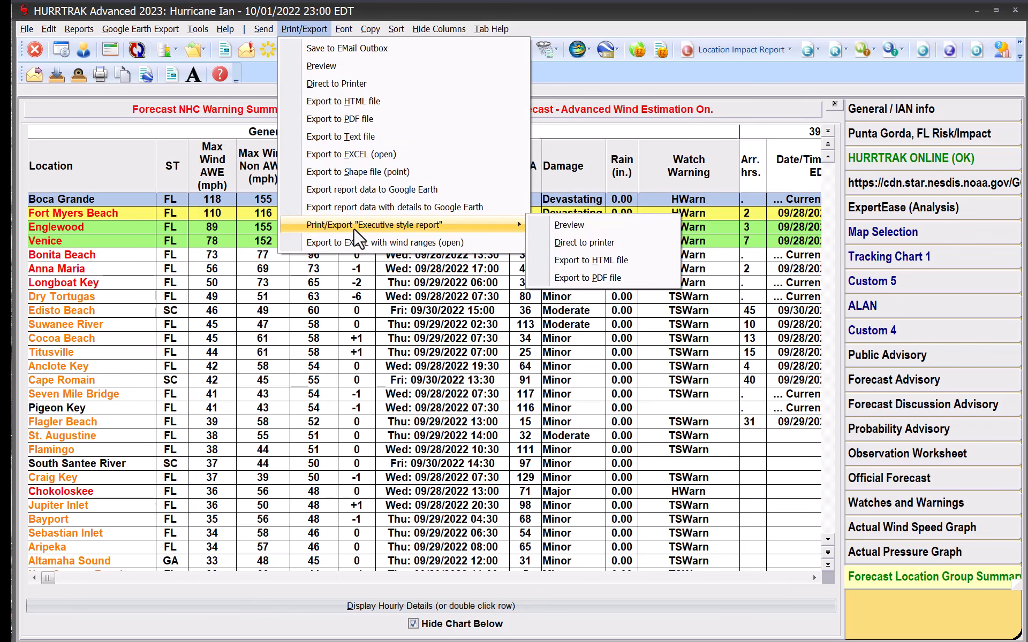
pyautogui.click(557, 224)
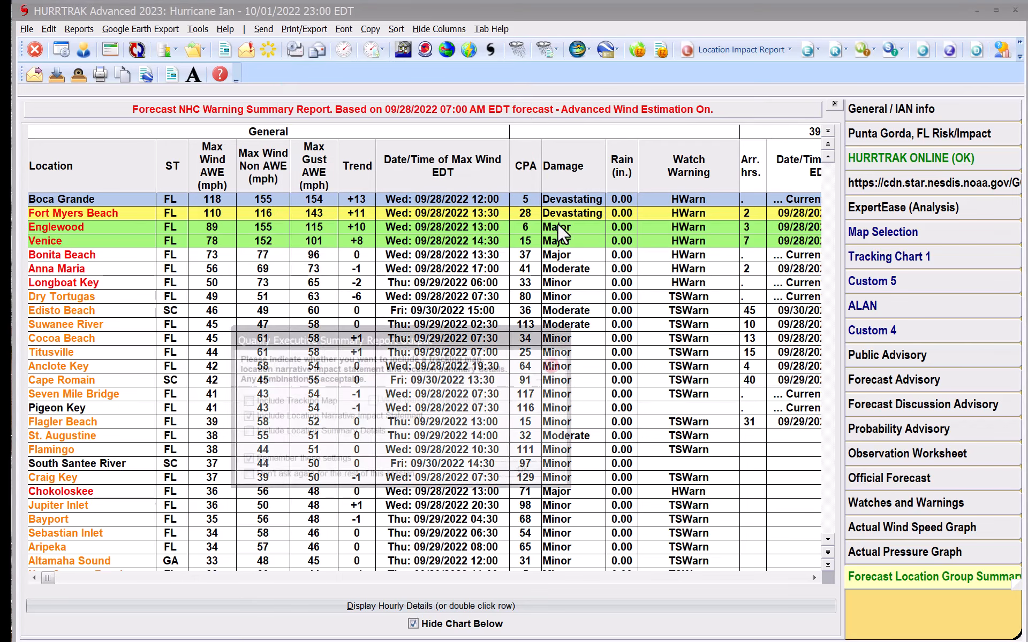
pyautogui.click(518, 472)
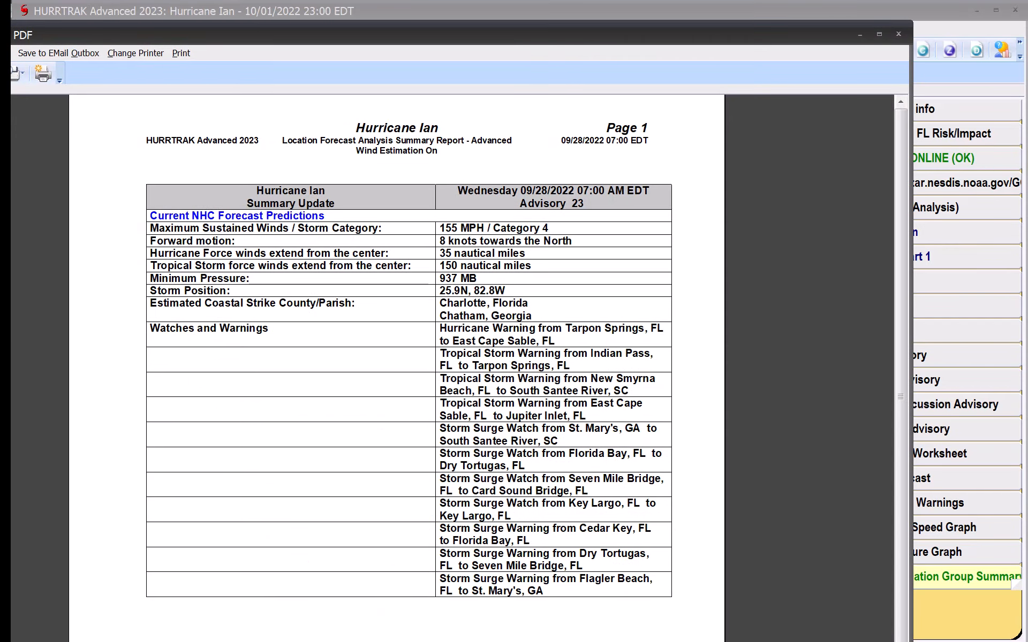
# Highlight the opening paragraph of the Fort Myers Beach narrative in yellow and mark its wind gust and major storm surge phrases.
pyautogui.press('pagedown')
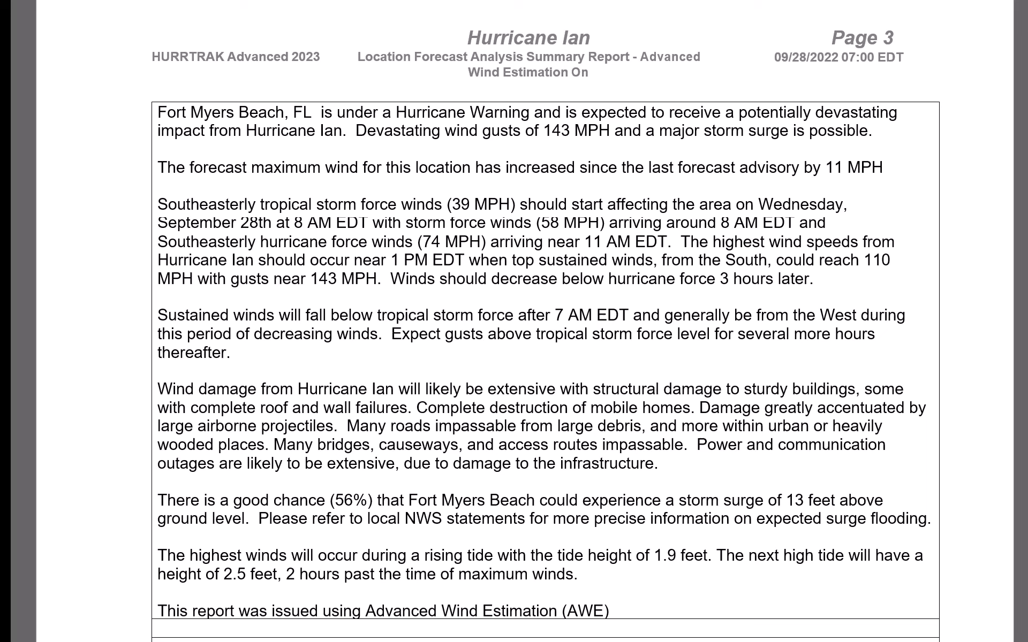
pyautogui.moveTo(159, 113); pyautogui.dragTo(873, 127)
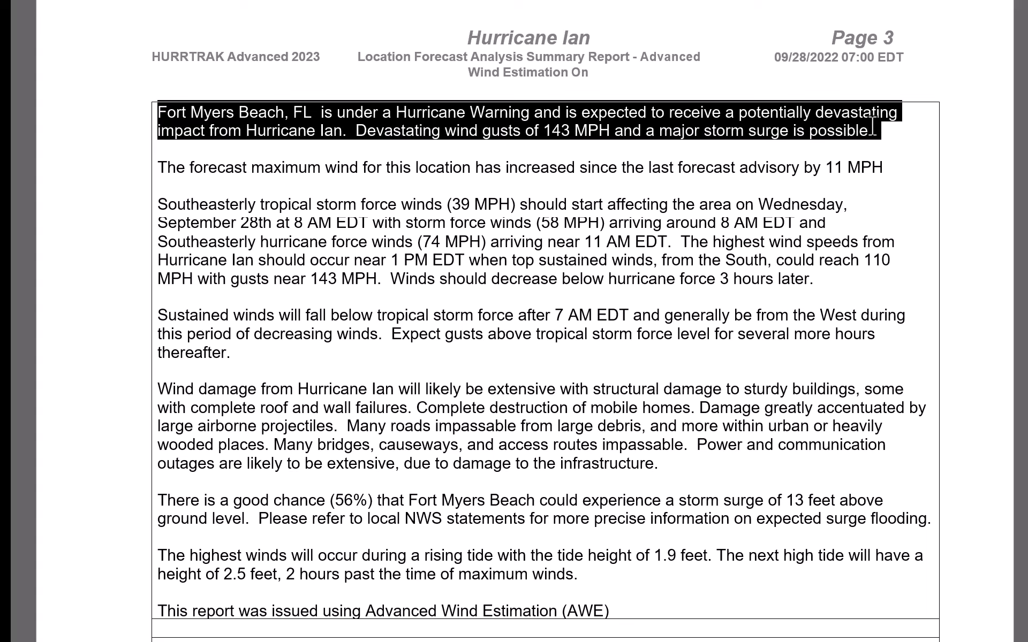
pyautogui.click(553, 208)
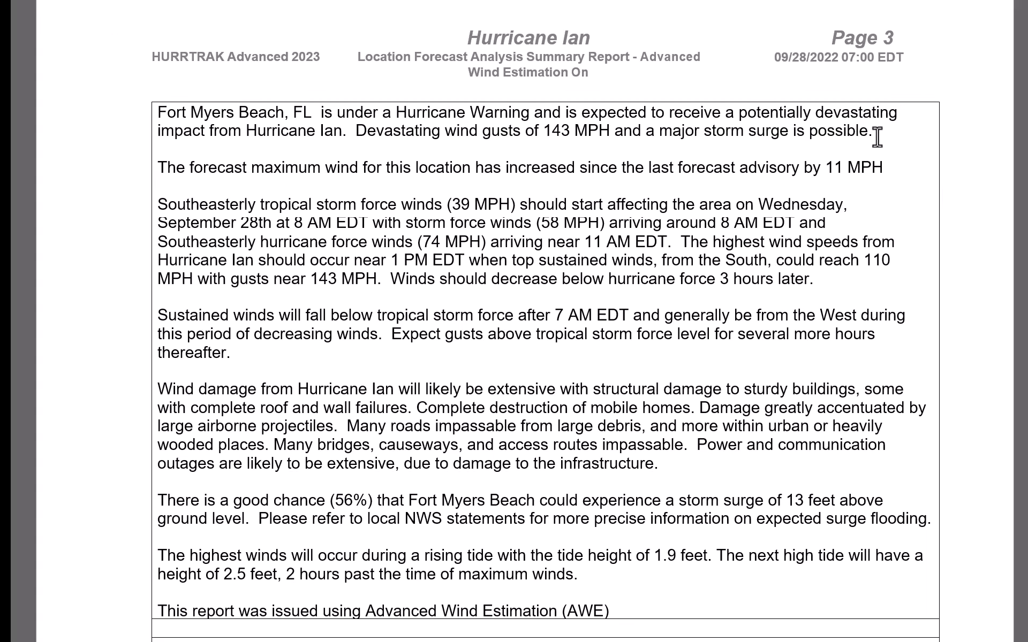
pyautogui.moveTo(878, 137); pyautogui.dragTo(137, 112)
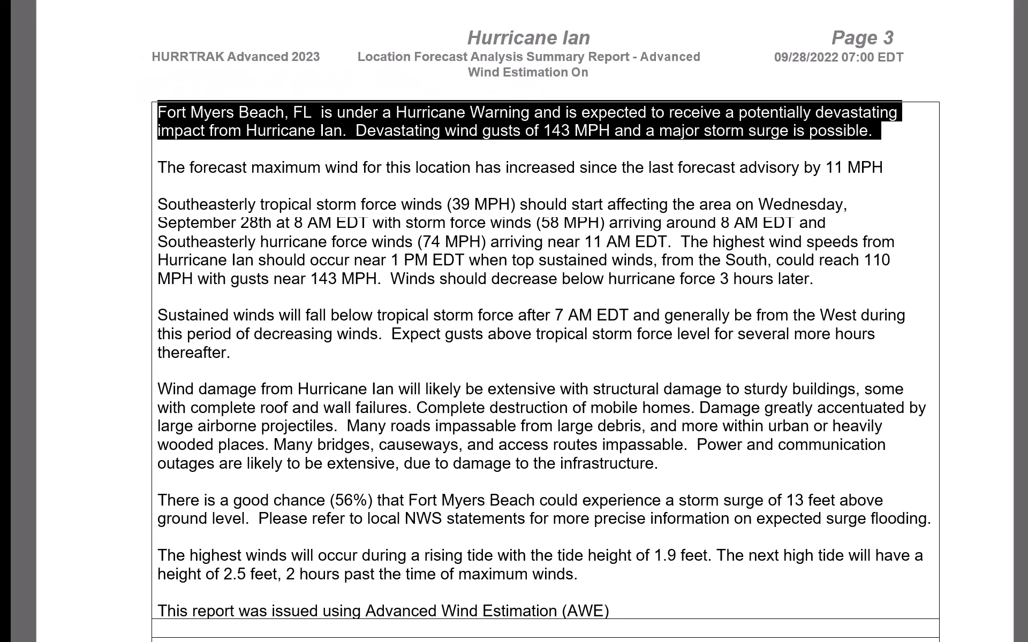
pyautogui.click(214, 86)
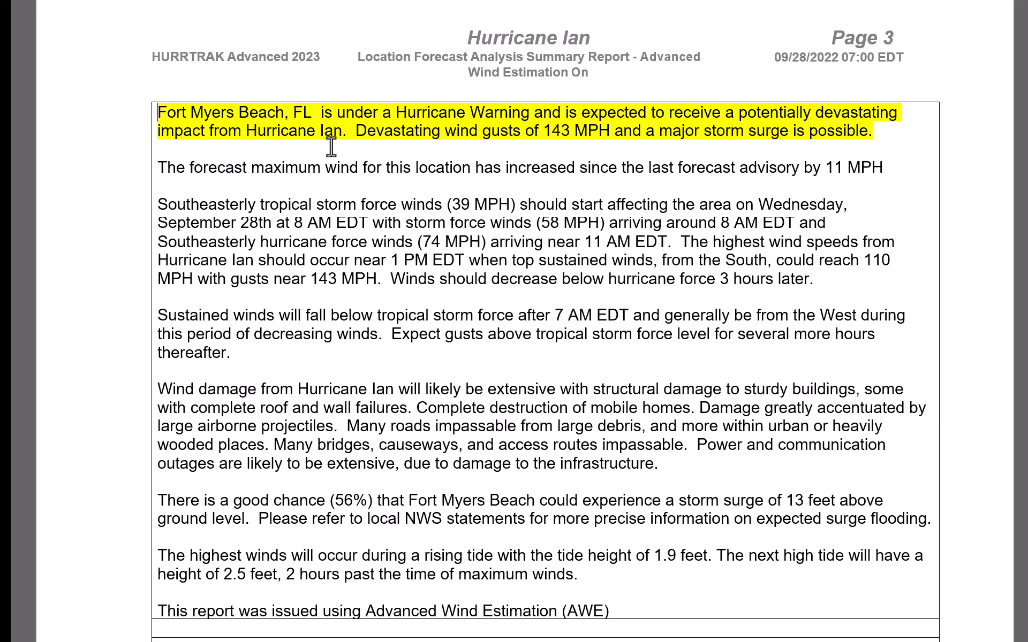
pyautogui.moveTo(355, 132); pyautogui.dragTo(572, 138)
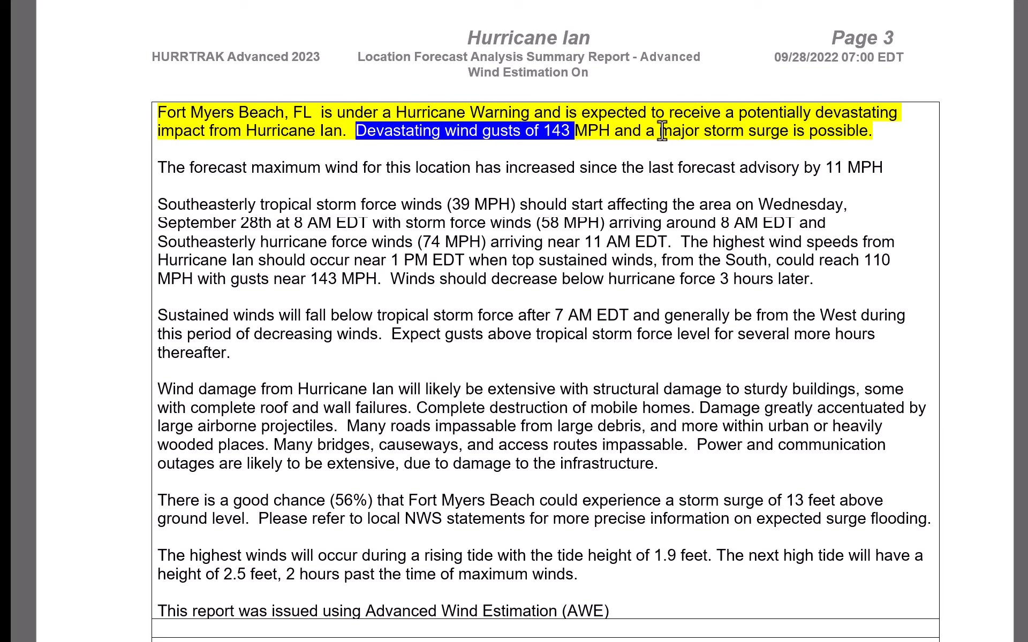
pyautogui.moveTo(659, 133); pyautogui.dragTo(868, 138)
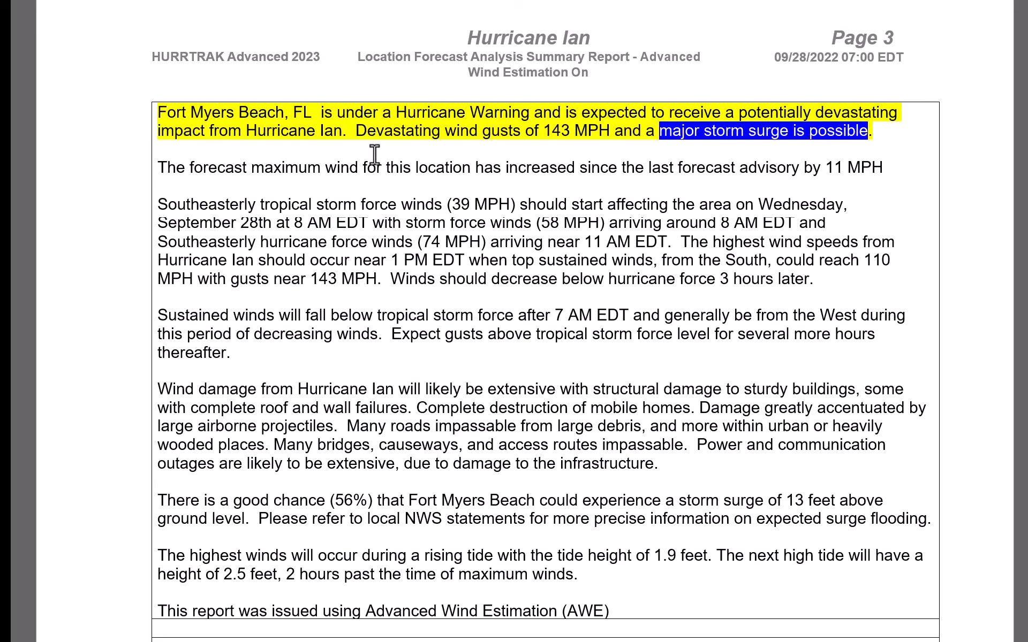
# Highlight the wind damage paragraph, the storm surge chance paragraph and the closing Advanced Wind Estimation line in yellow.
pyautogui.click(928, 201)
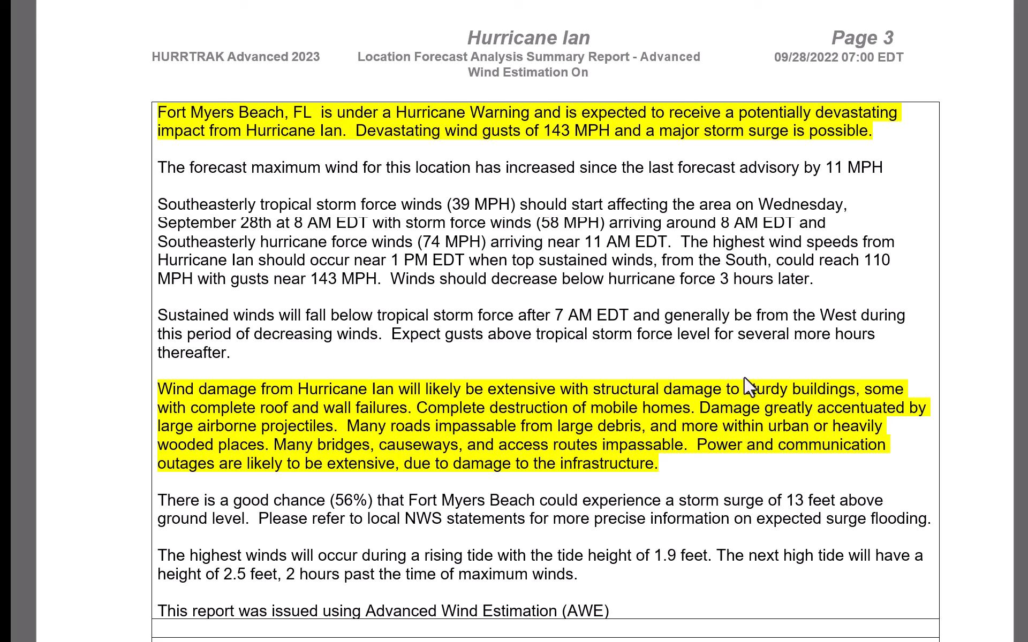
pyautogui.press('Right')
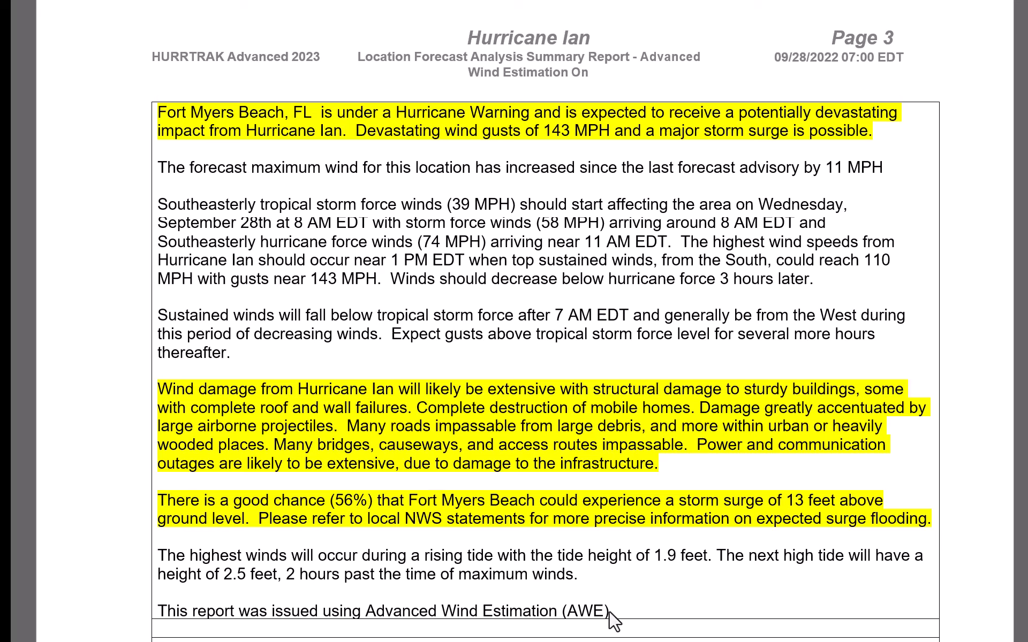
pyautogui.moveTo(608, 610); pyautogui.dragTo(143, 603)
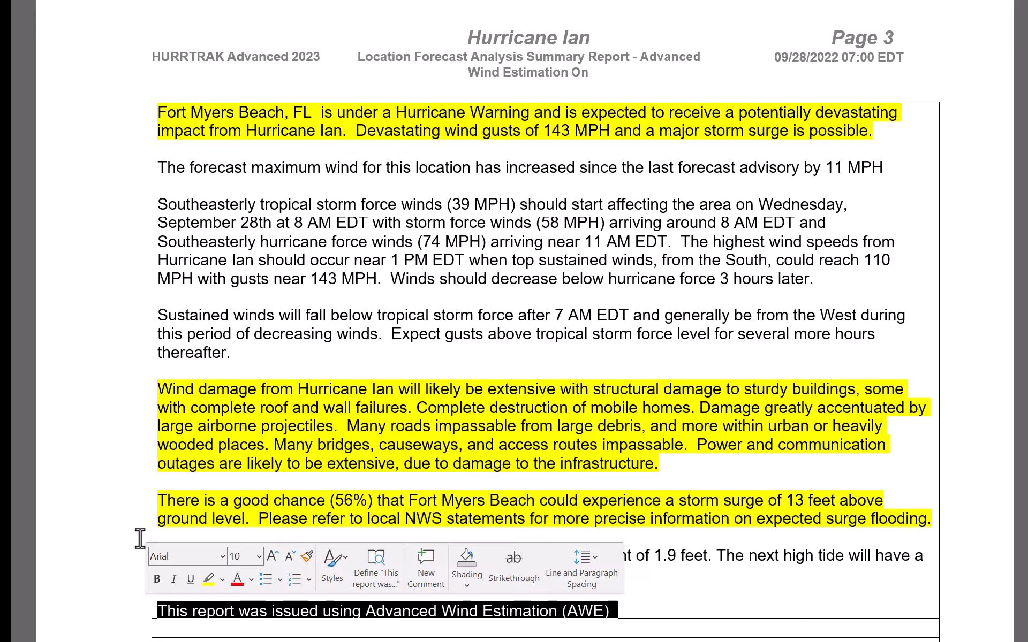
pyautogui.click(43, 3)
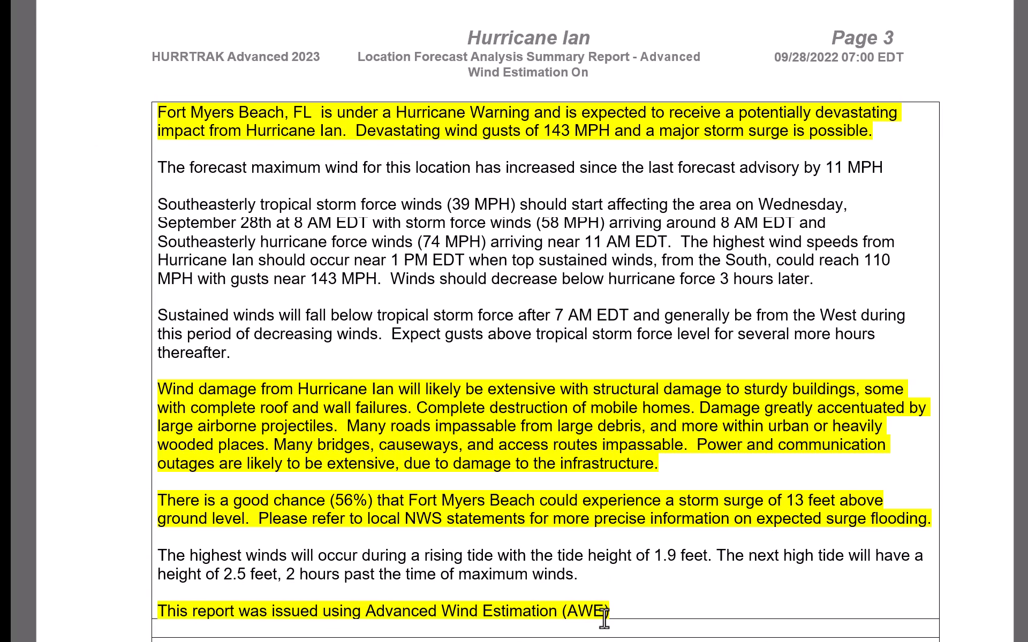
pyautogui.scroll(10, 528, 321)
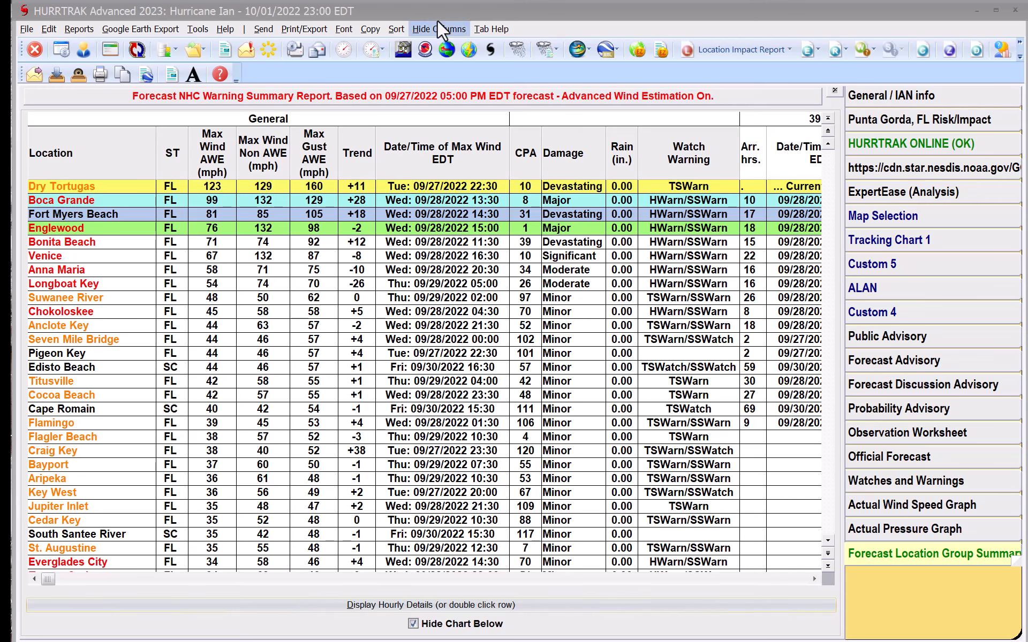
# Start an email of the narrative impact for Fort Myers Beach from the warning summary's location list.
pyautogui.click(301, 29)
pyautogui.click(300, 28)
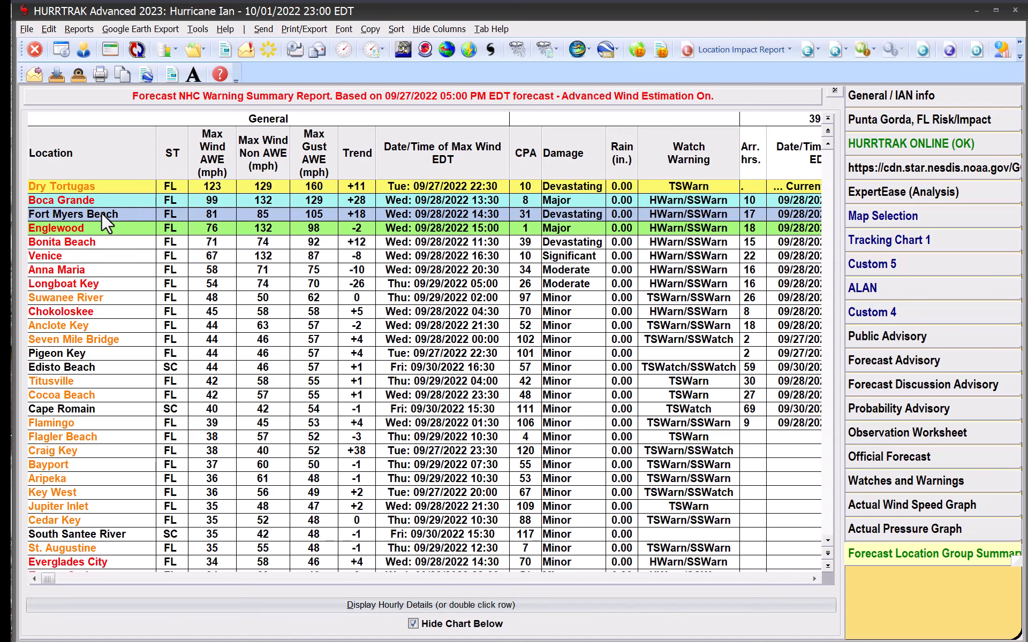
pyautogui.rightClick(136, 211)
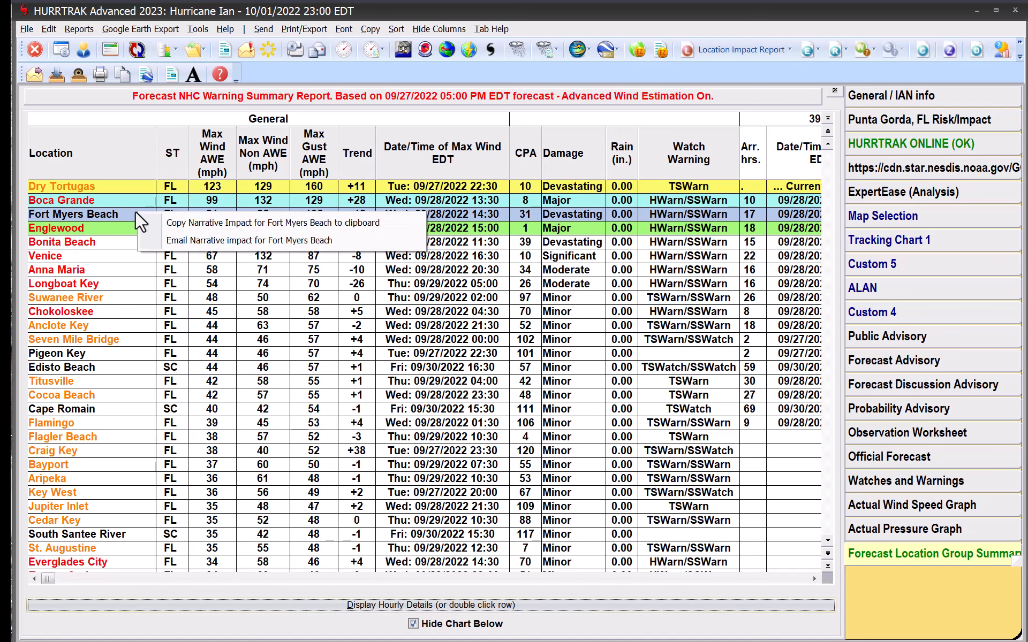
pyautogui.click(197, 242)
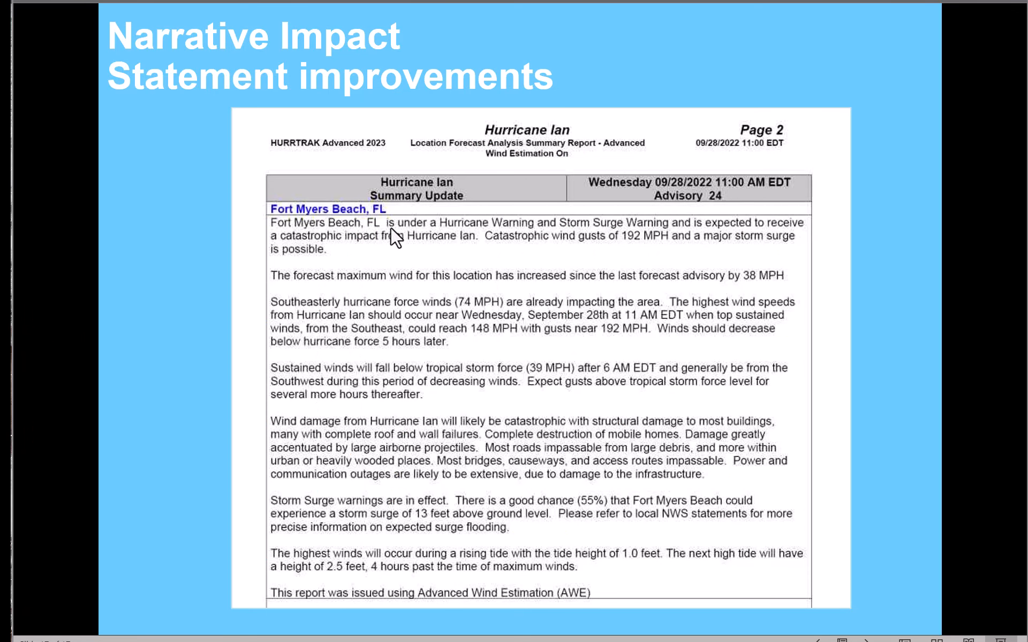
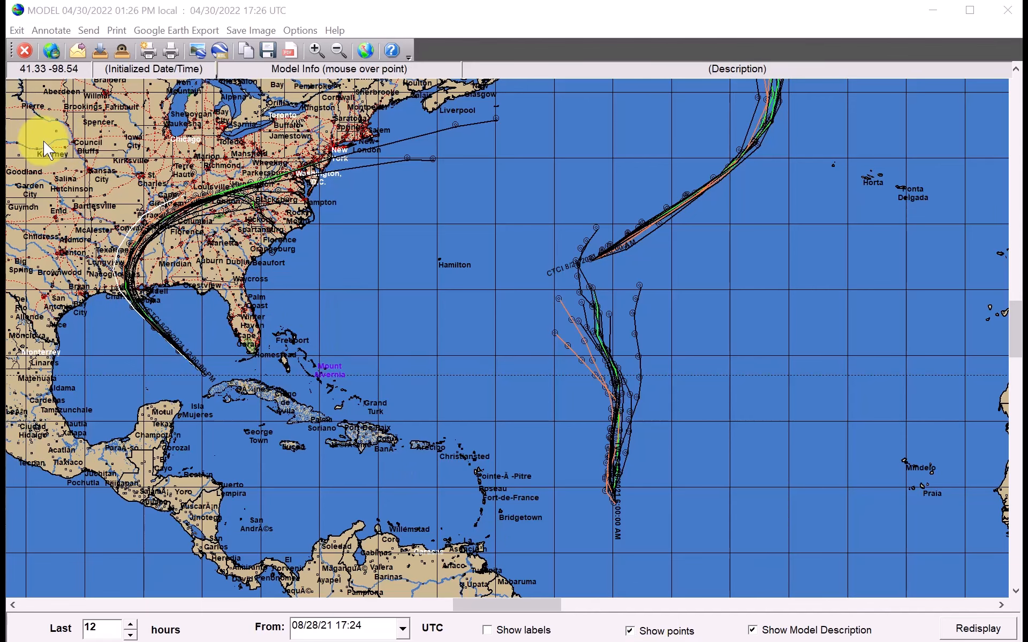
# Open the model map's Overlay Control Center and examine the overlay list, selecting the hidden CUBA_Administrative overlay.
pyautogui.moveTo(43, 141); pyautogui.dragTo(503, 448)
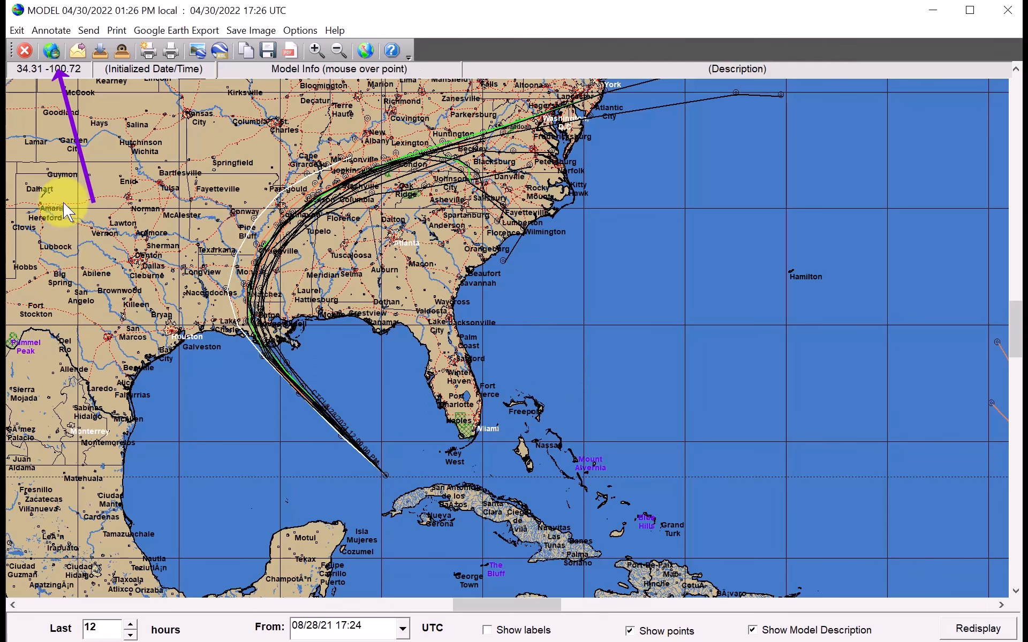
pyautogui.click(53, 50)
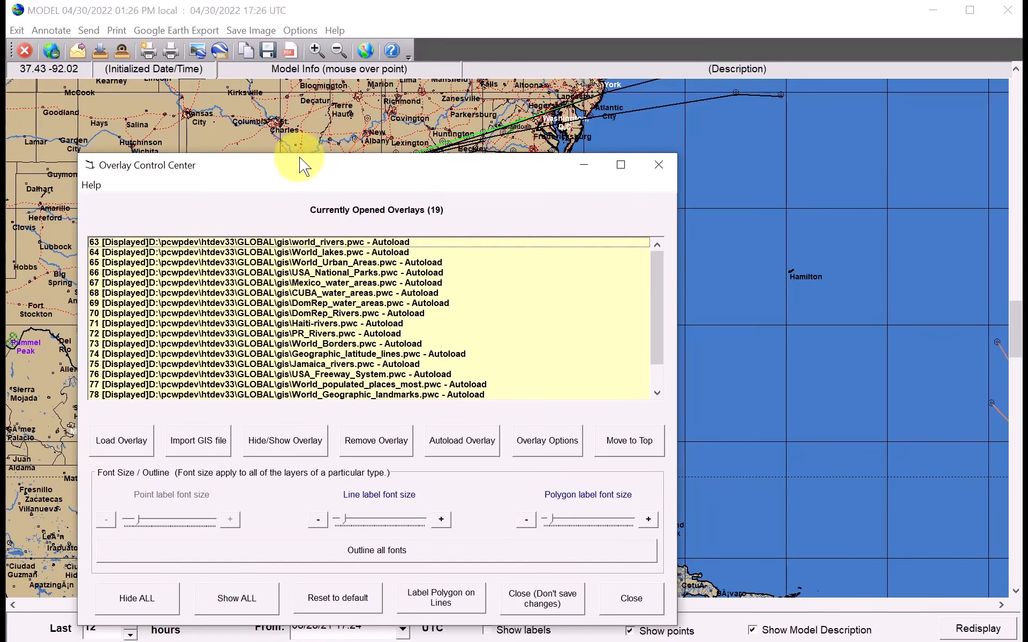
pyautogui.moveTo(300, 166); pyautogui.dragTo(633, 109)
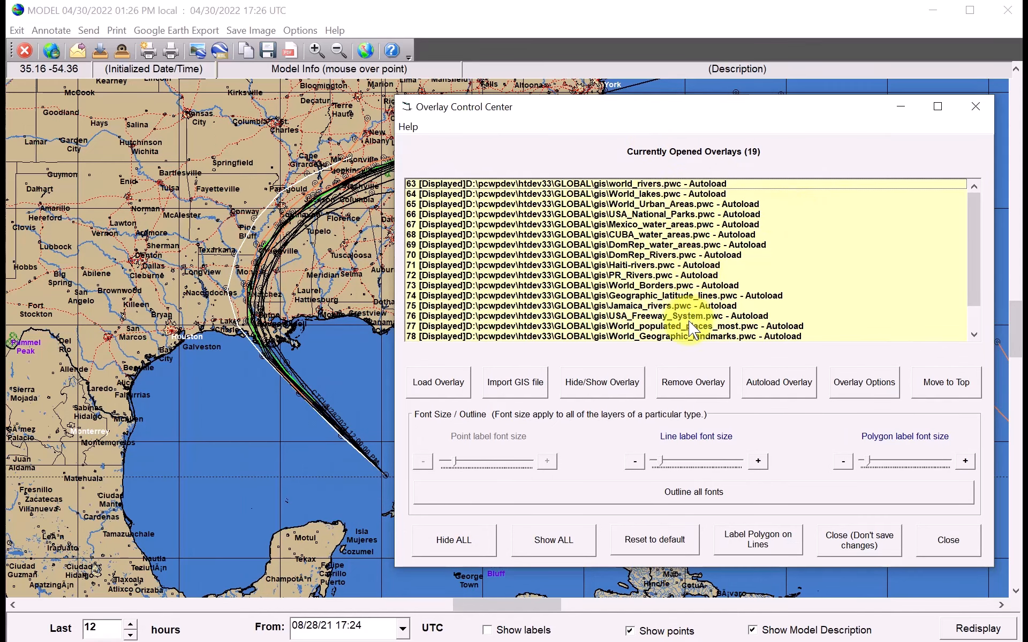
pyautogui.moveTo(972, 204)
pyautogui.mouseDown()
pyautogui.moveTo(971, 246)
pyautogui.moveTo(972, 190)
pyautogui.mouseUp()
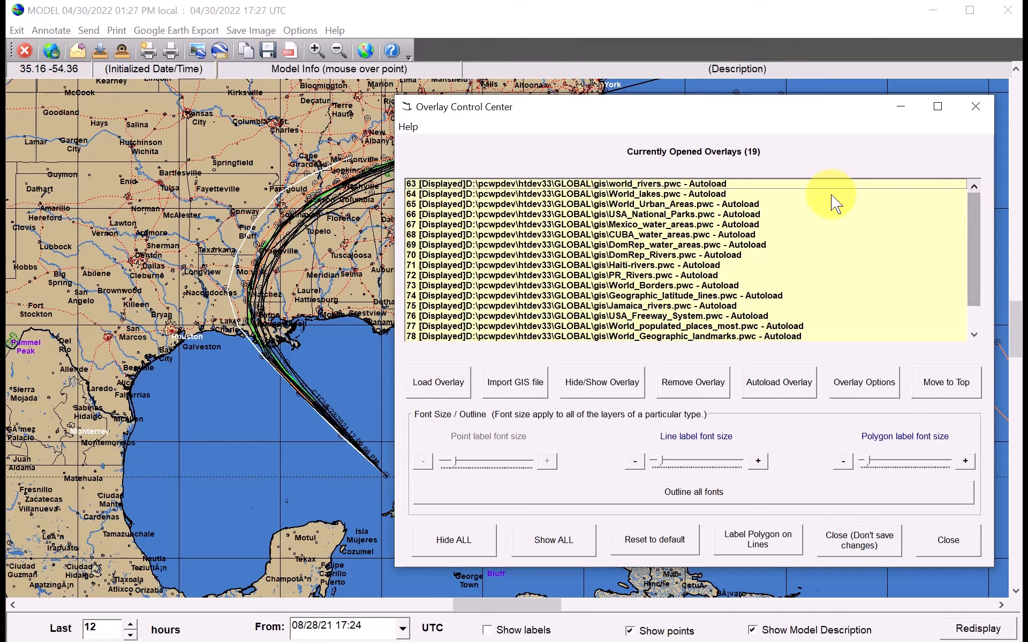
pyautogui.scroll(-1, 615, 247)
pyautogui.scroll(-2, 615, 247)
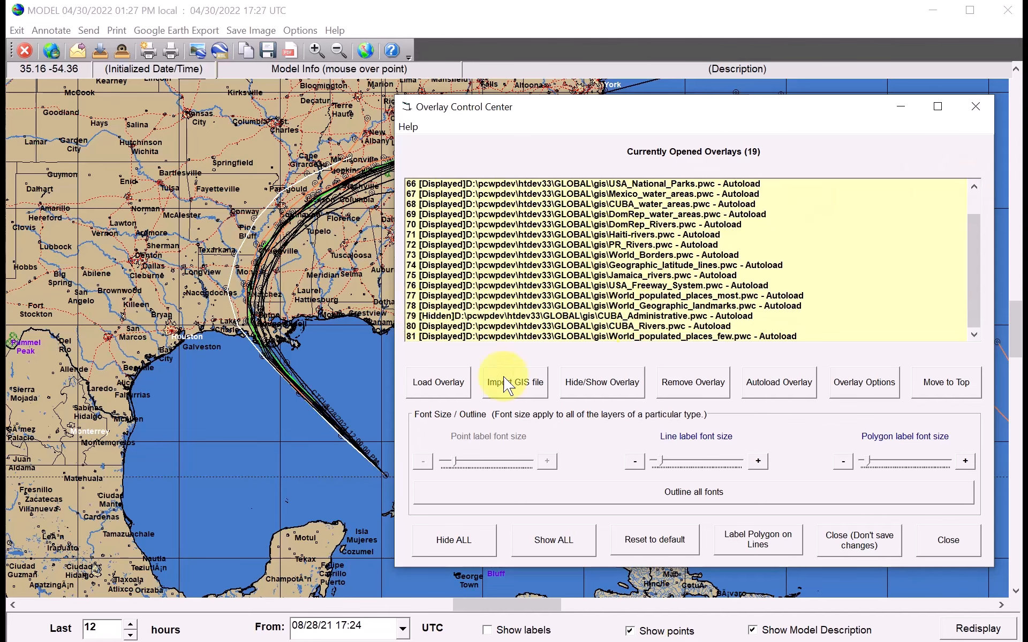
pyautogui.click(562, 316)
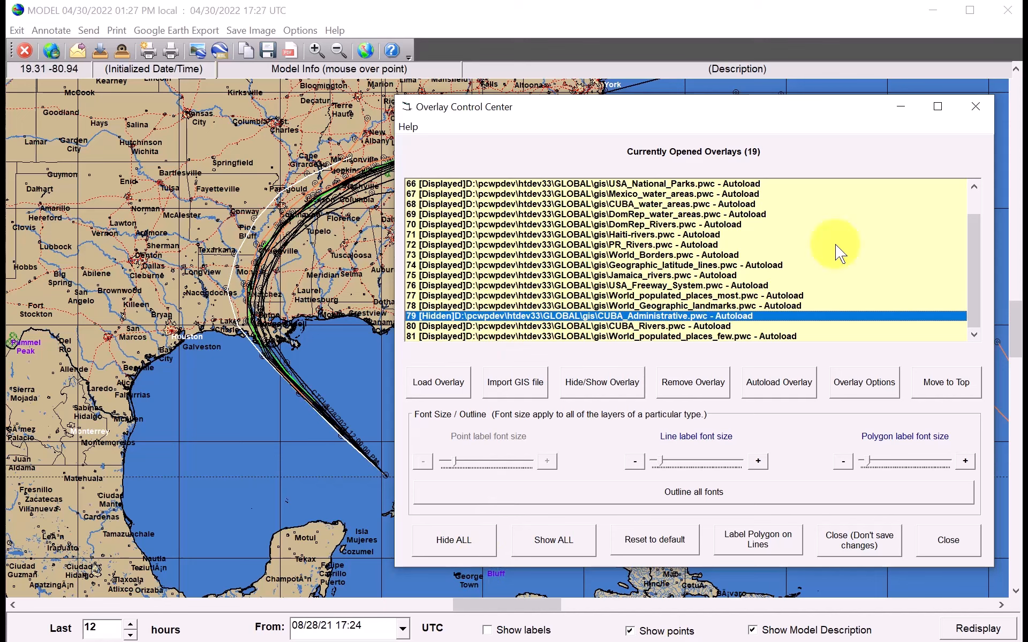
# Hide all overlays on the model map and close the Overlay Control Center.
pyautogui.moveTo(975, 230); pyautogui.dragTo(975, 195)
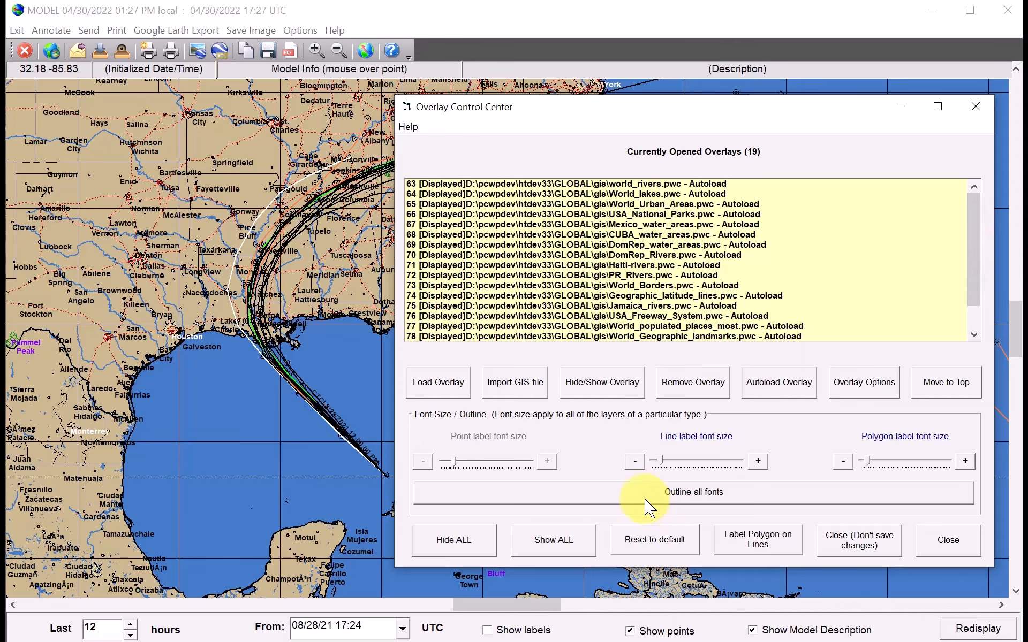
pyautogui.click(454, 542)
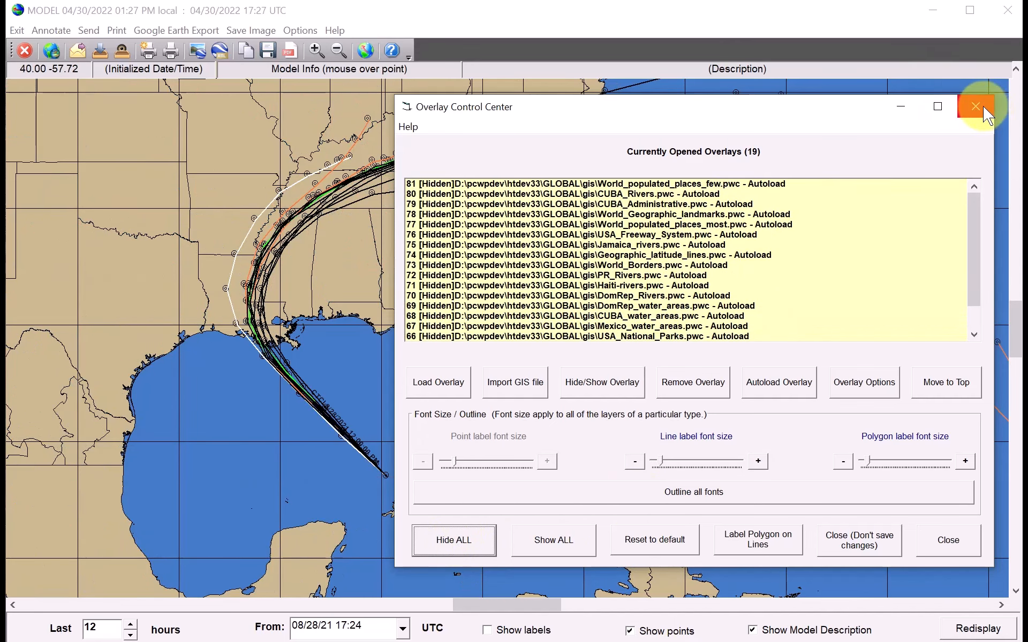
pyautogui.click(983, 106)
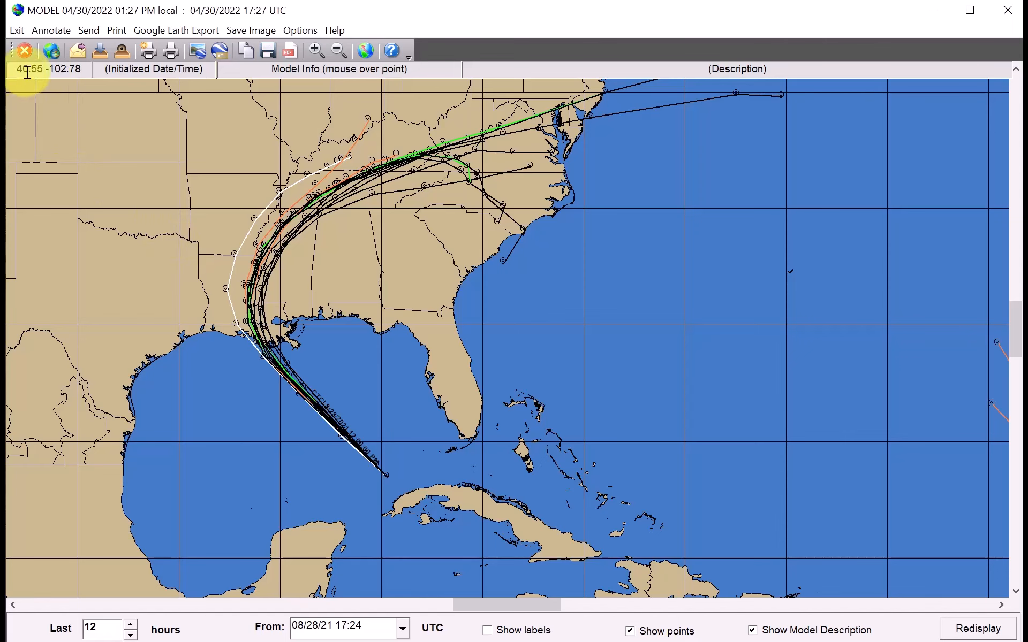
# Open the Overlay Control Center and show the world_rivers and World_lakes overlays on the model map.
pyautogui.click(51, 51)
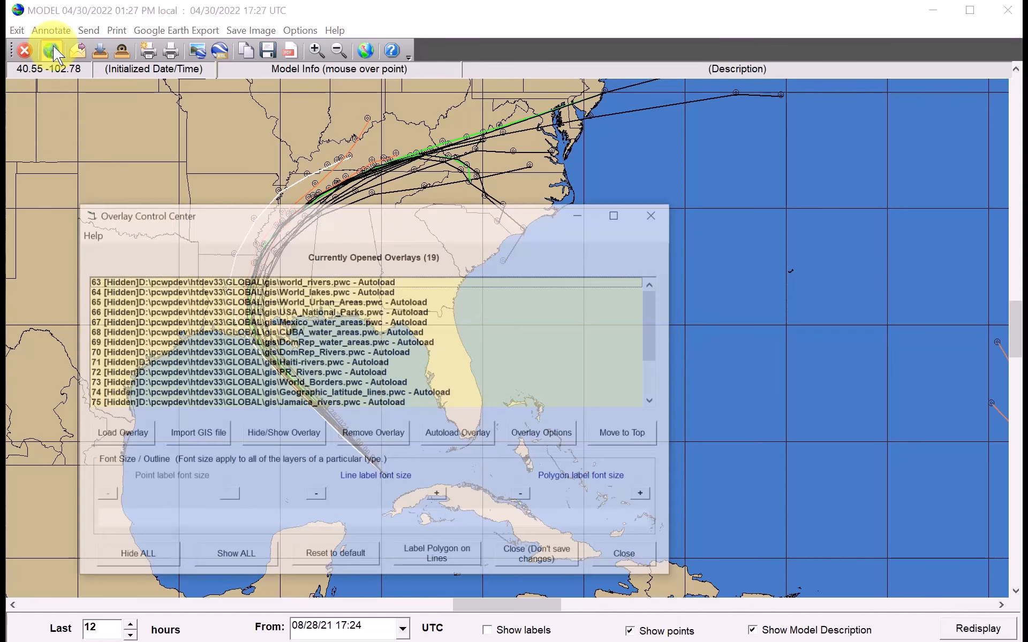
pyautogui.moveTo(413, 216); pyautogui.dragTo(732, 202)
pyautogui.click(467, 264)
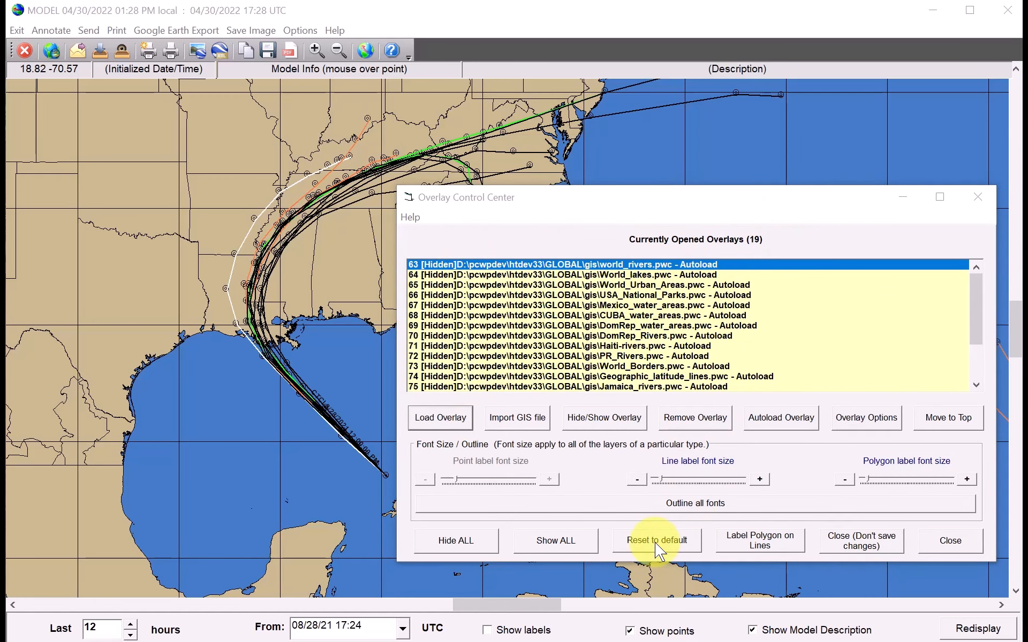
pyautogui.moveTo(604, 211); pyautogui.dragTo(614, 210)
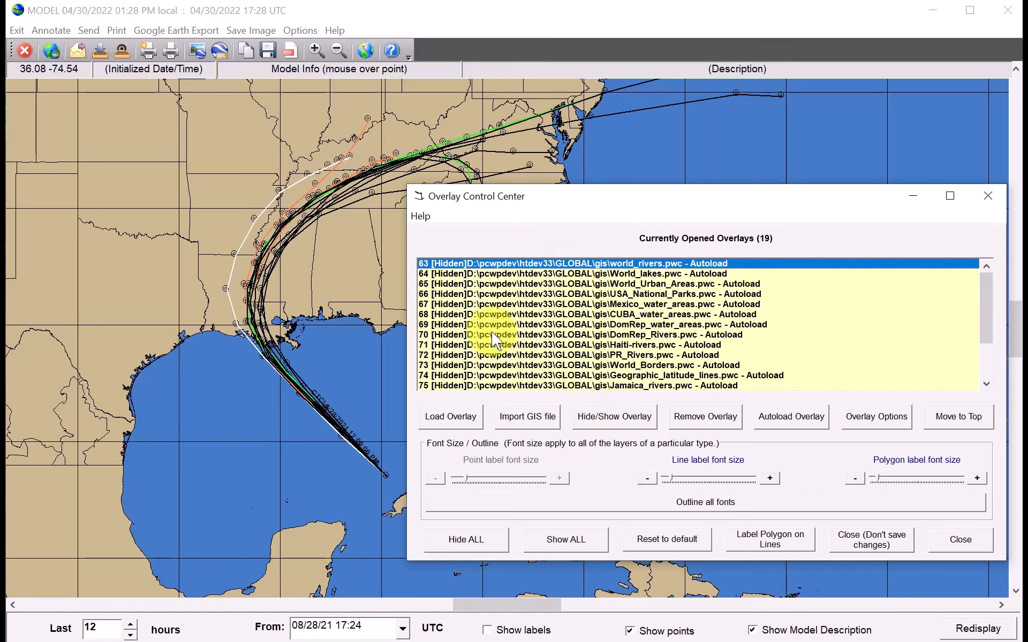
pyautogui.click(610, 423)
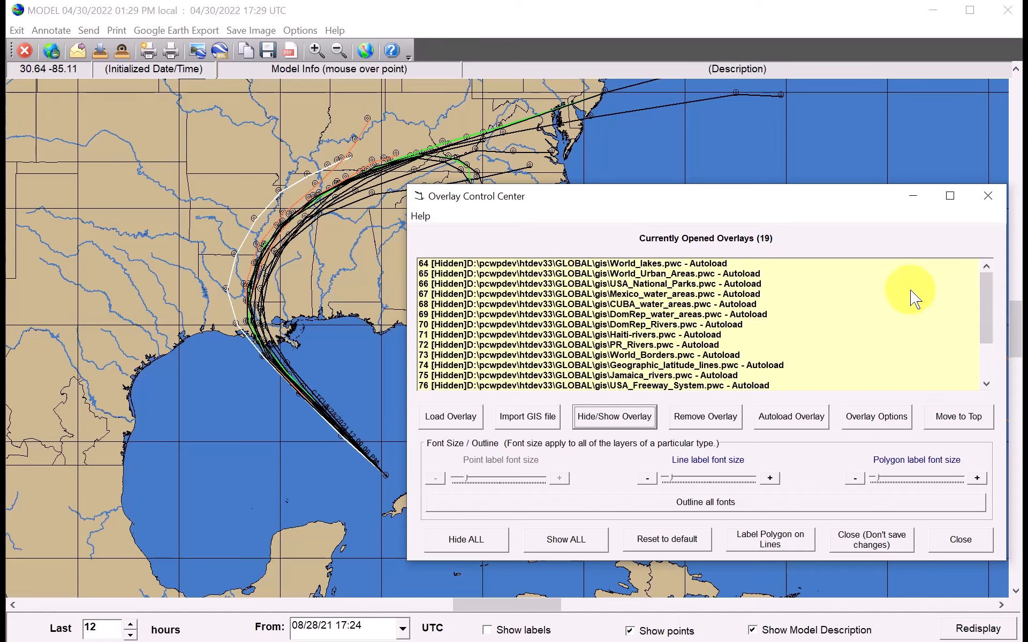
pyautogui.click(592, 263)
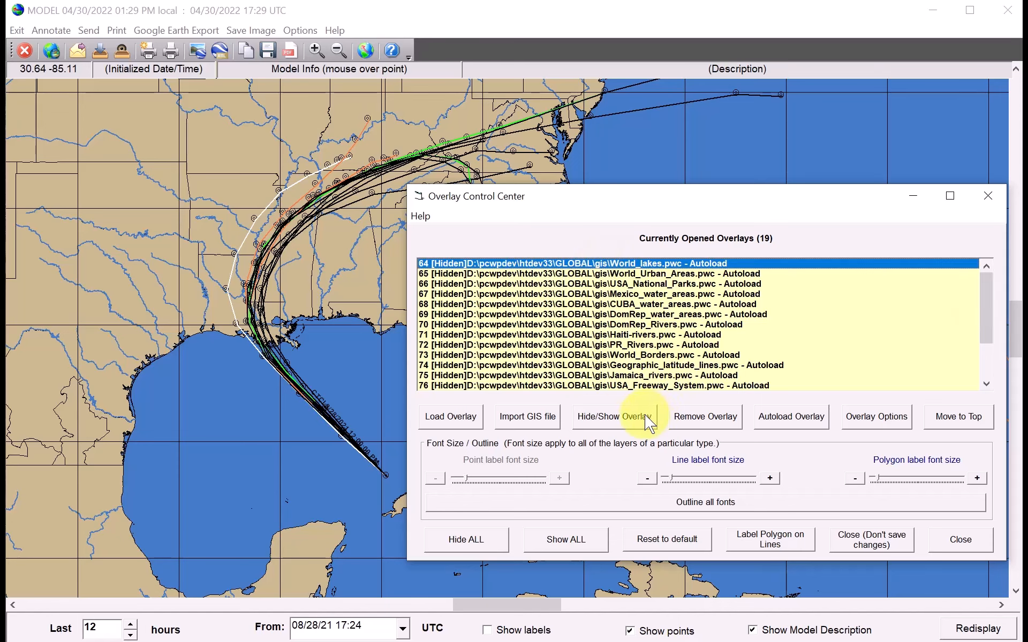
pyautogui.click(626, 419)
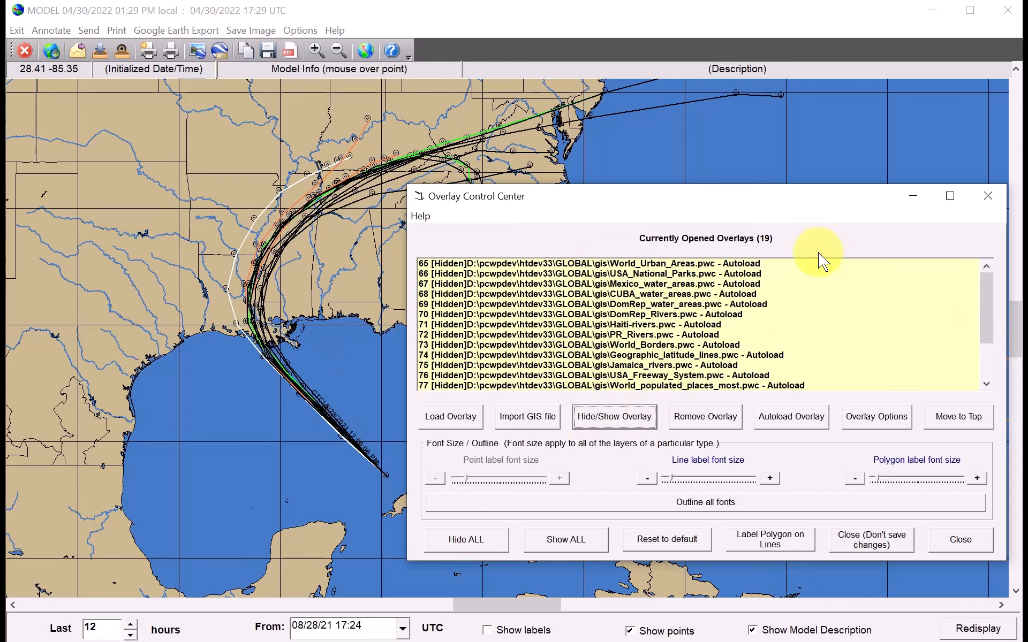
# Enlarge the Overlay Control Center and show the World_Borders and Geographic_latitude_lines overlays.
pyautogui.moveTo(407, 186); pyautogui.dragTo(471, 126)
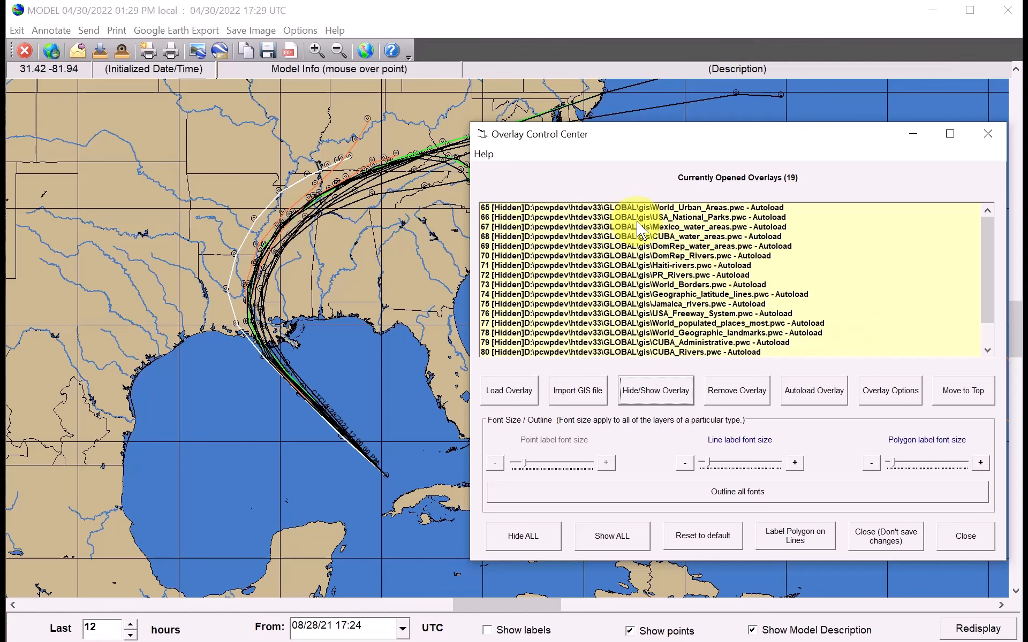
pyautogui.click(700, 227)
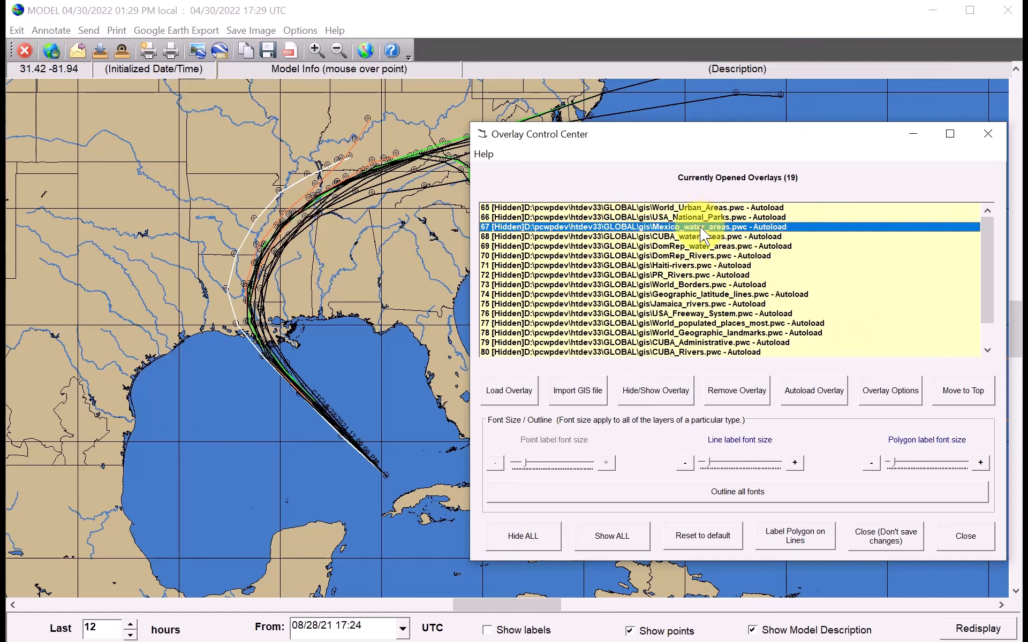
pyautogui.click(699, 237)
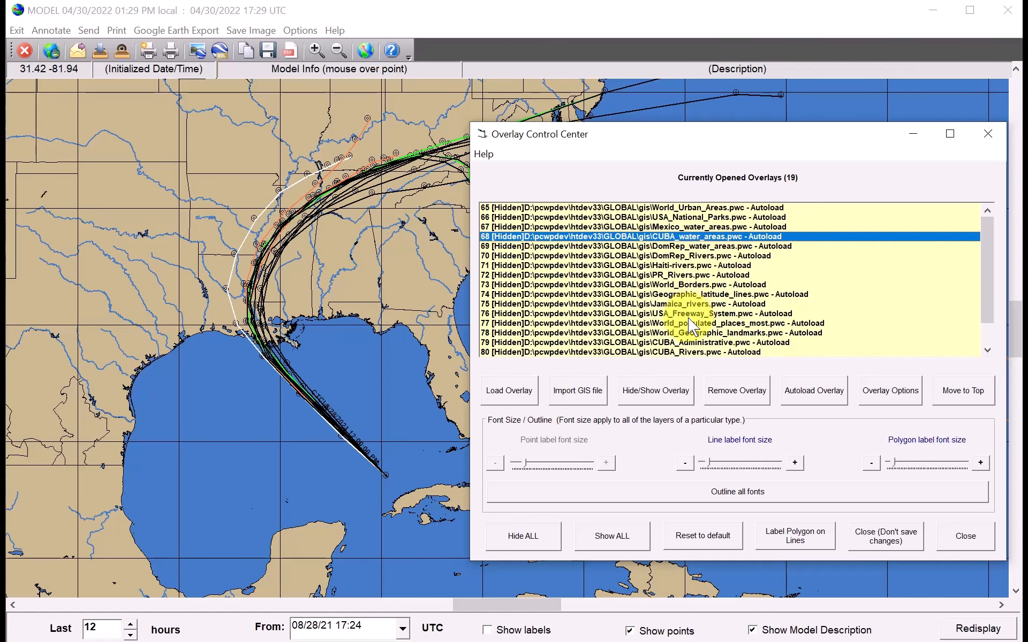
pyautogui.click(672, 286)
pyautogui.click(662, 397)
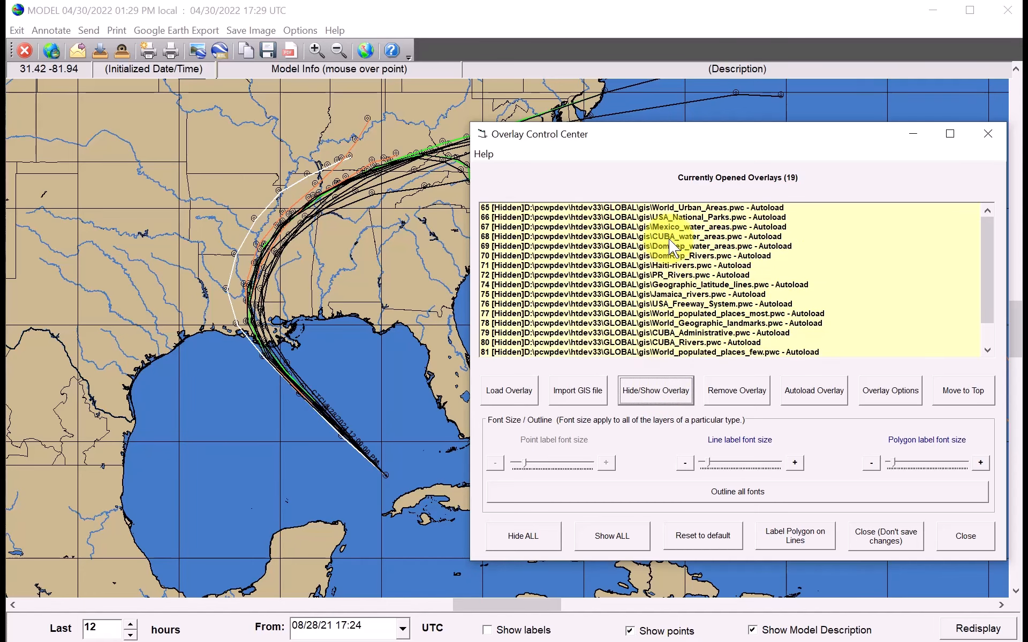
pyautogui.click(692, 285)
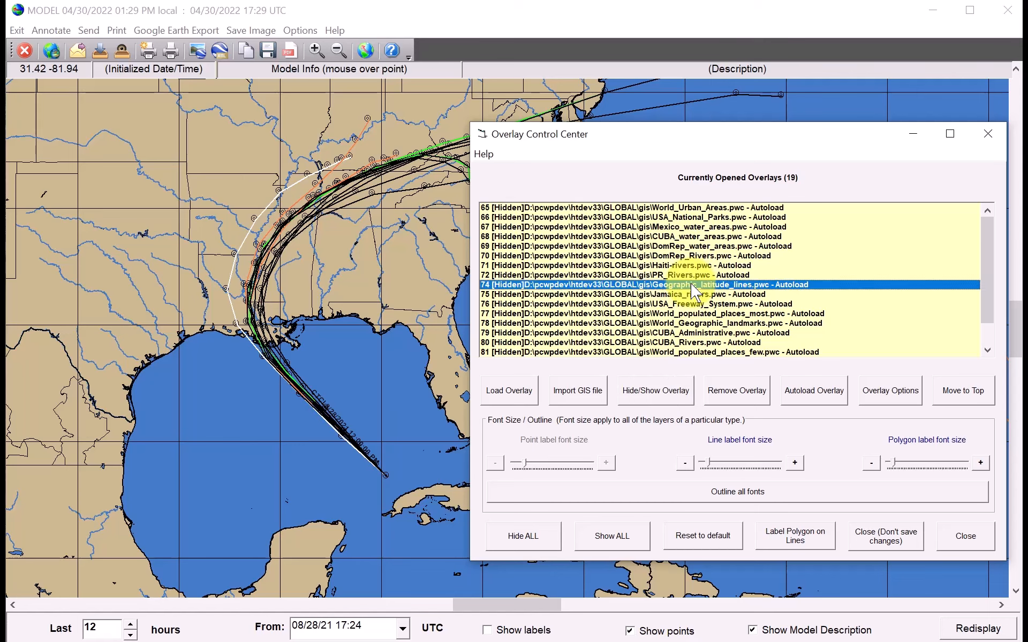
pyautogui.click(649, 398)
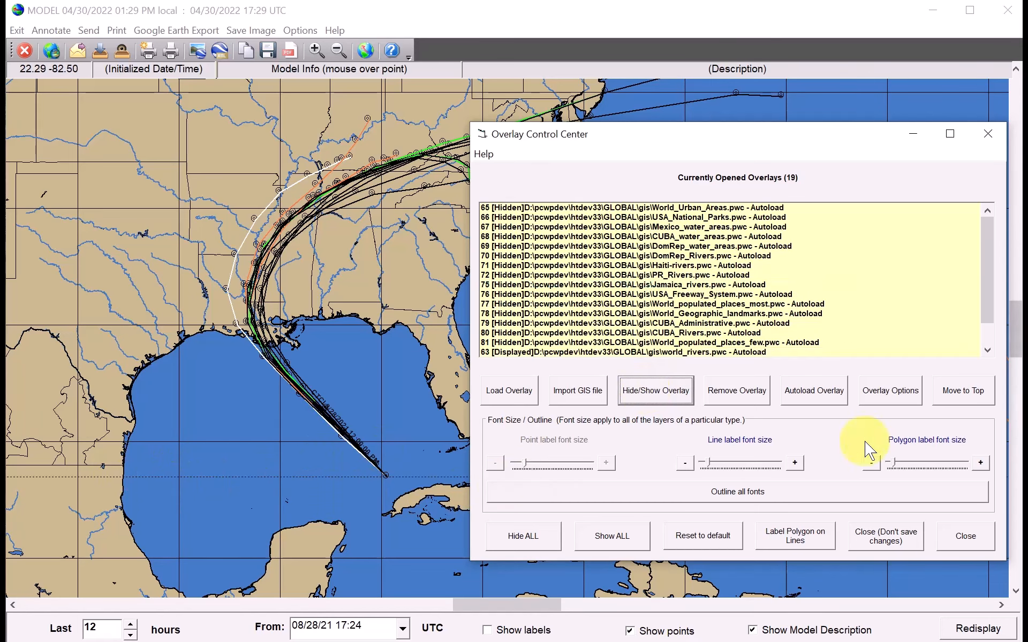
# Try to show the USA_Freeway_System overlay on the model map, and close the Overlay Control Center.
pyautogui.click(713, 295)
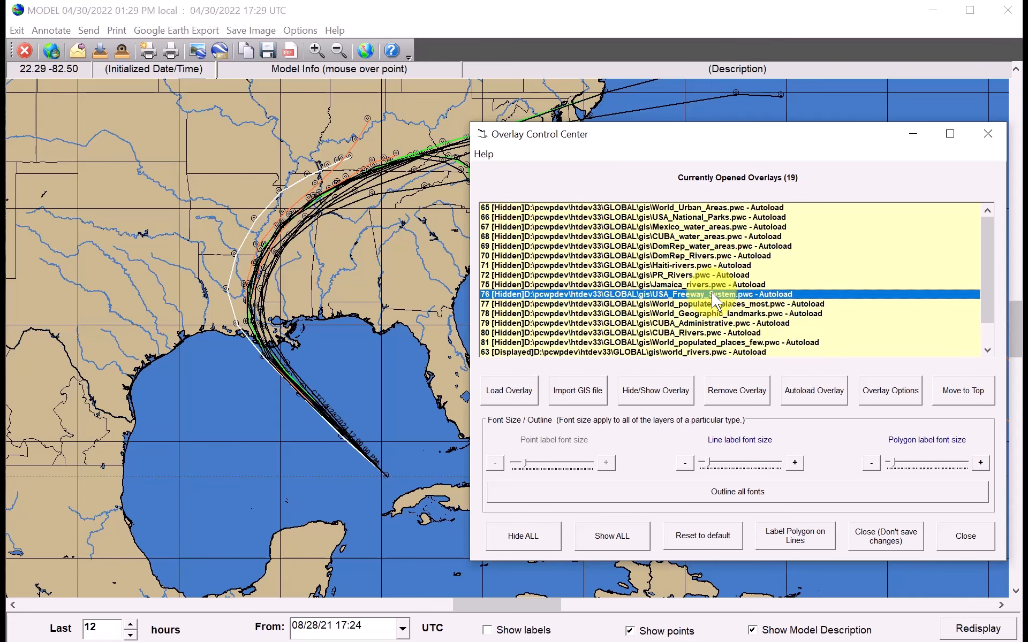
pyautogui.click(635, 390)
pyautogui.click(627, 568)
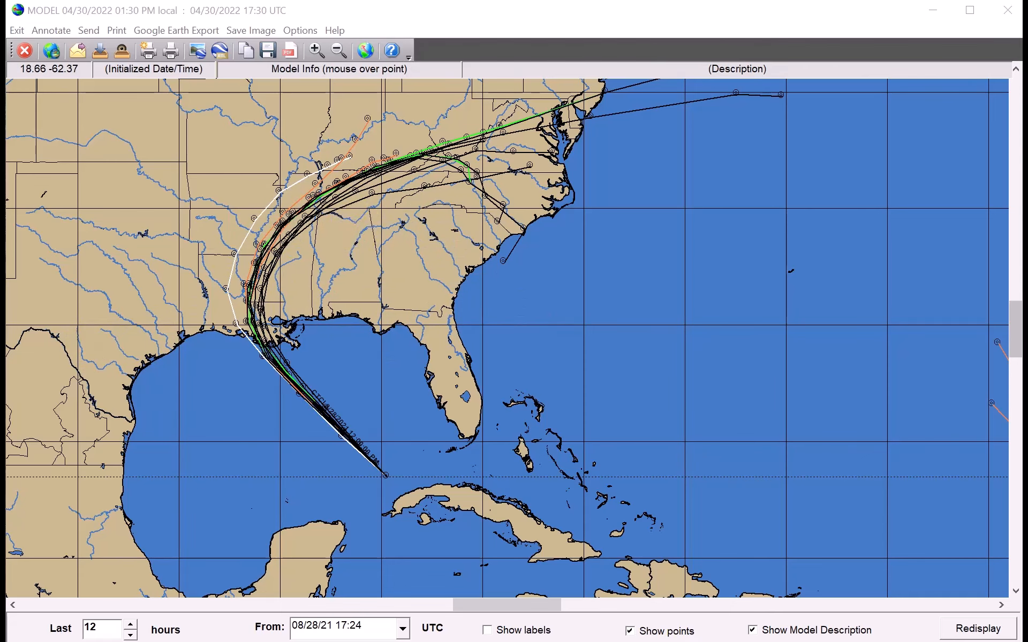
# Reopen the Overlay Control Center, check the overlay list and load USA_State_Borders.pwc from the gis folder.
pyautogui.click(51, 49)
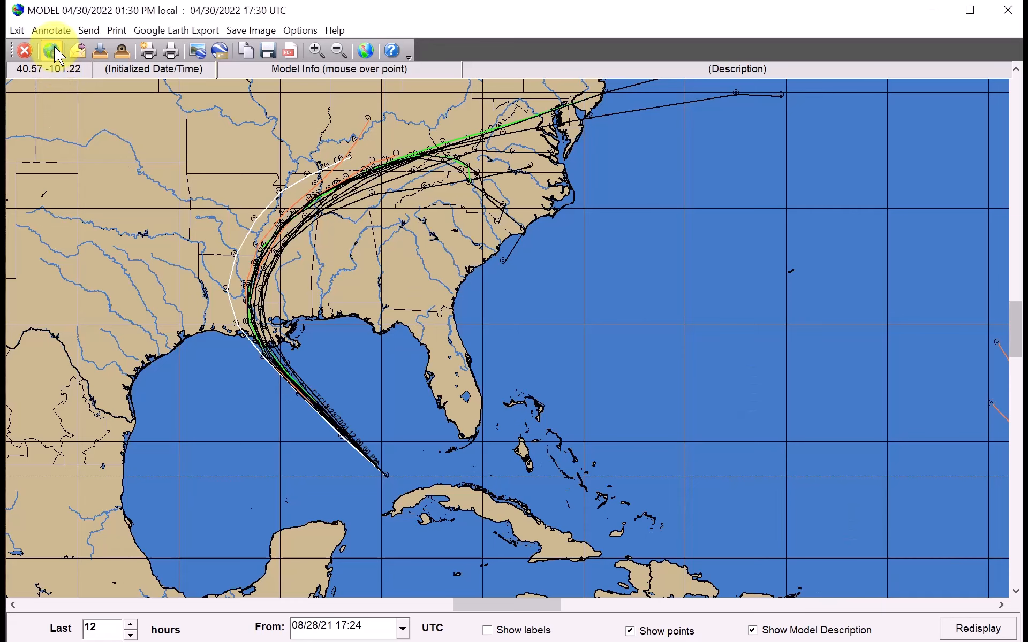
pyautogui.scroll(-2, 359, 321)
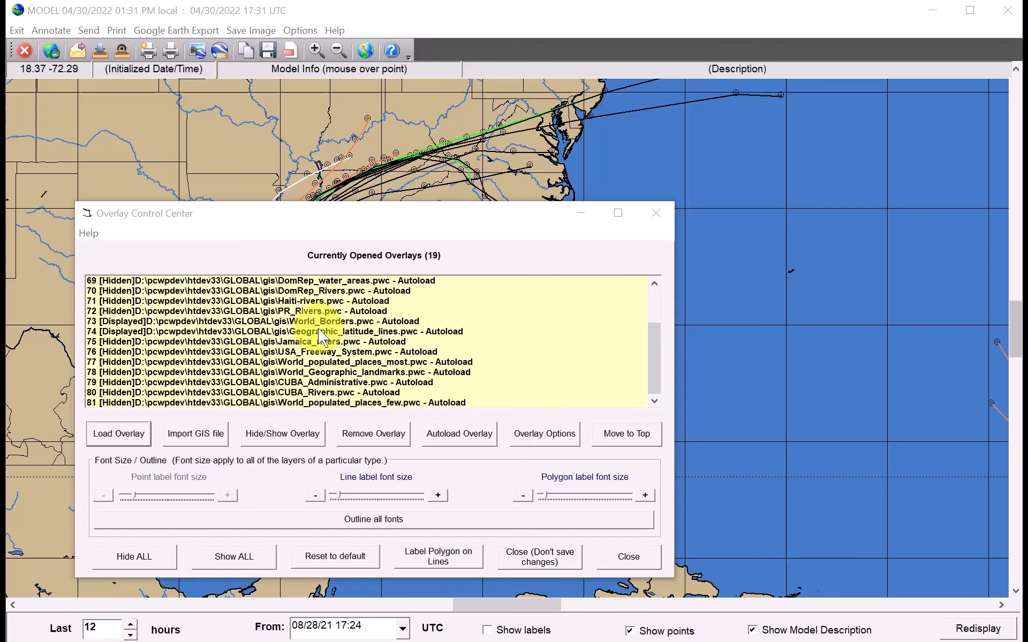
pyautogui.scroll(2, 319, 337)
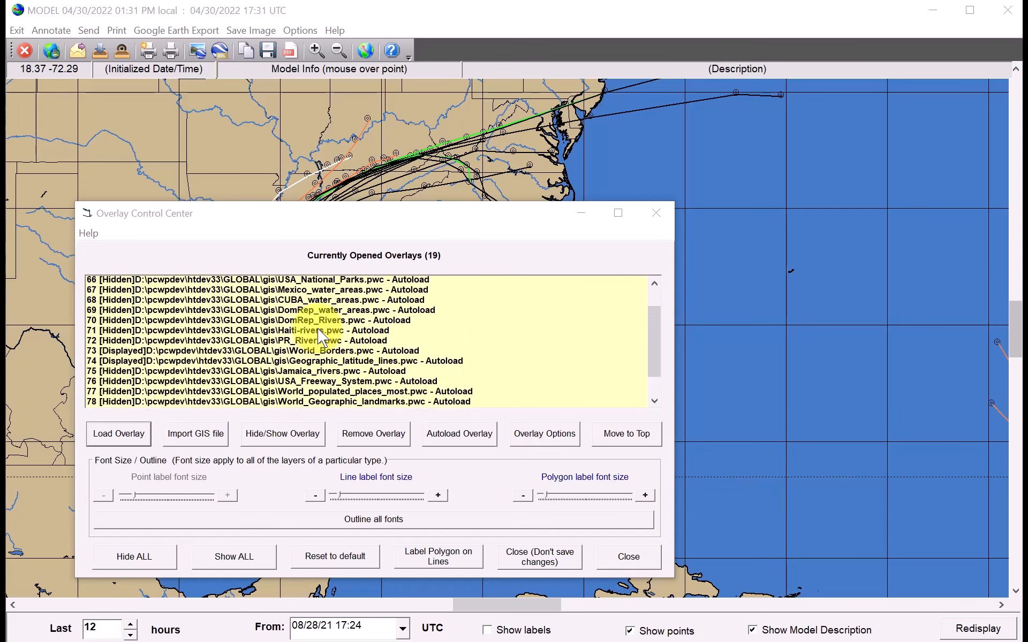
pyautogui.scroll(-2, 294, 329)
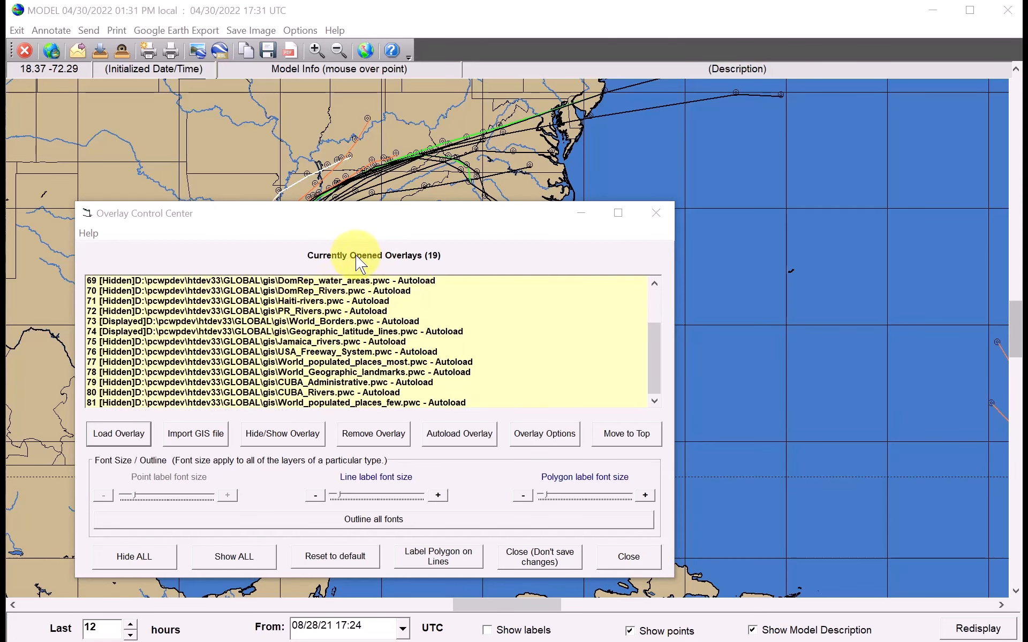
pyautogui.click(119, 433)
pyautogui.moveTo(347, 210); pyautogui.dragTo(329, 110)
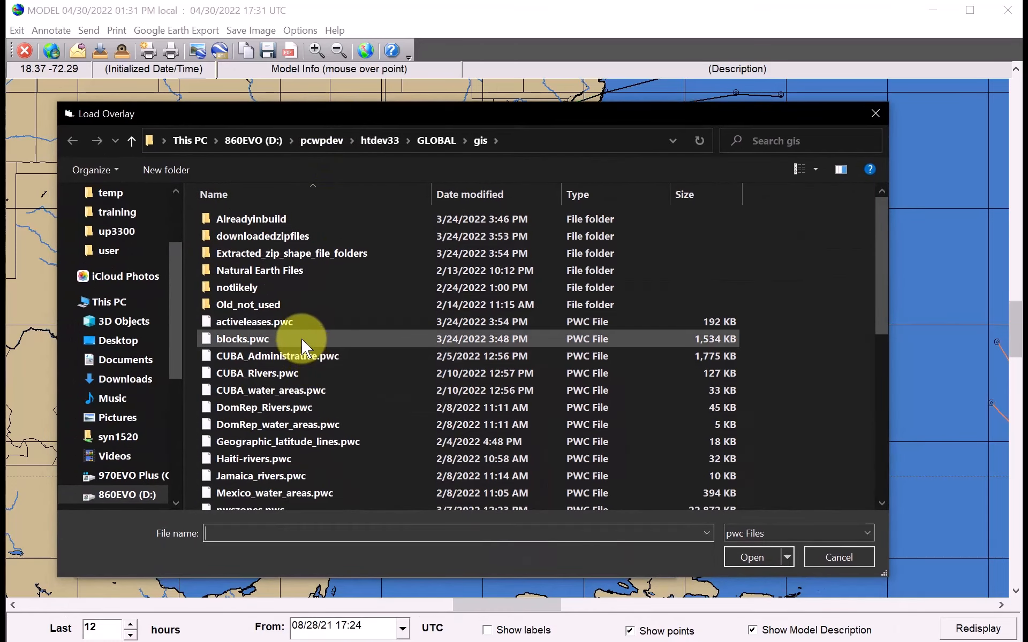
pyautogui.scroll(-8, 300, 337)
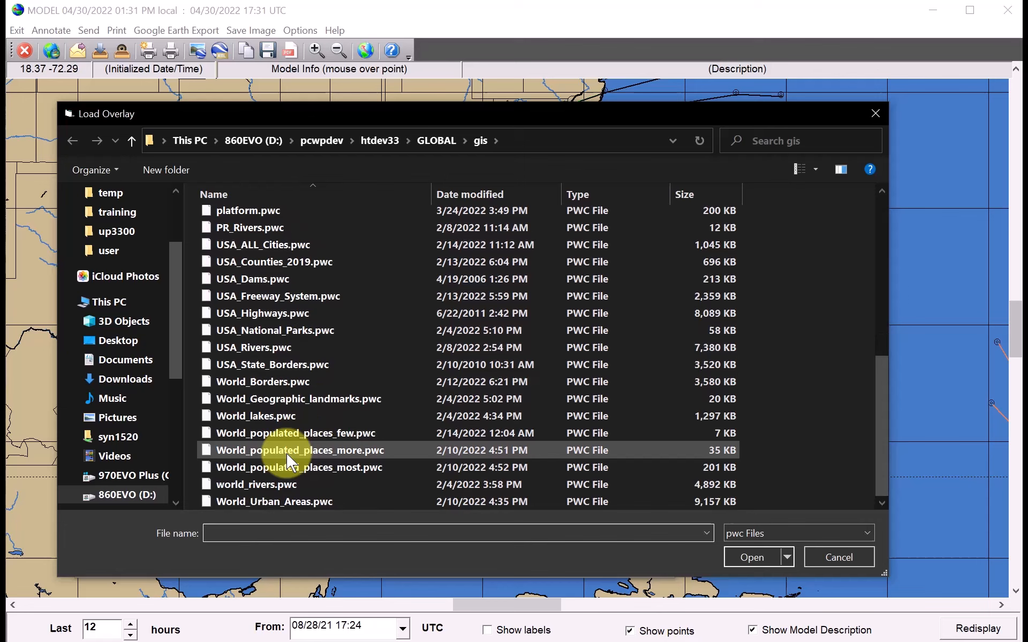
pyautogui.click(262, 362)
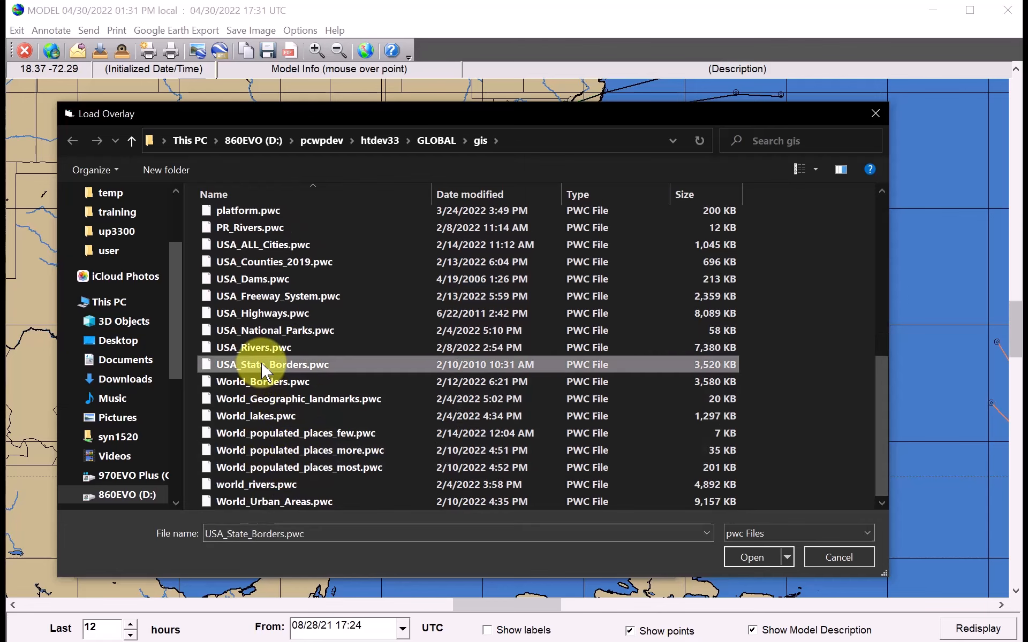
pyautogui.click(757, 554)
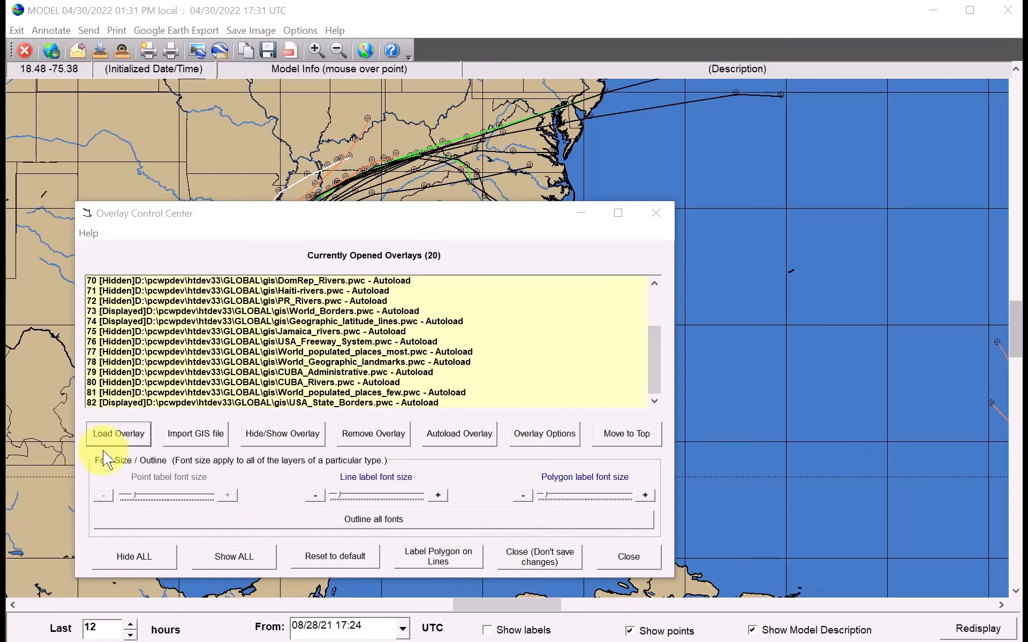
# Set the draw weight of the USA_State_Borders overlay to 2 in its overlay options.
pyautogui.click(194, 403)
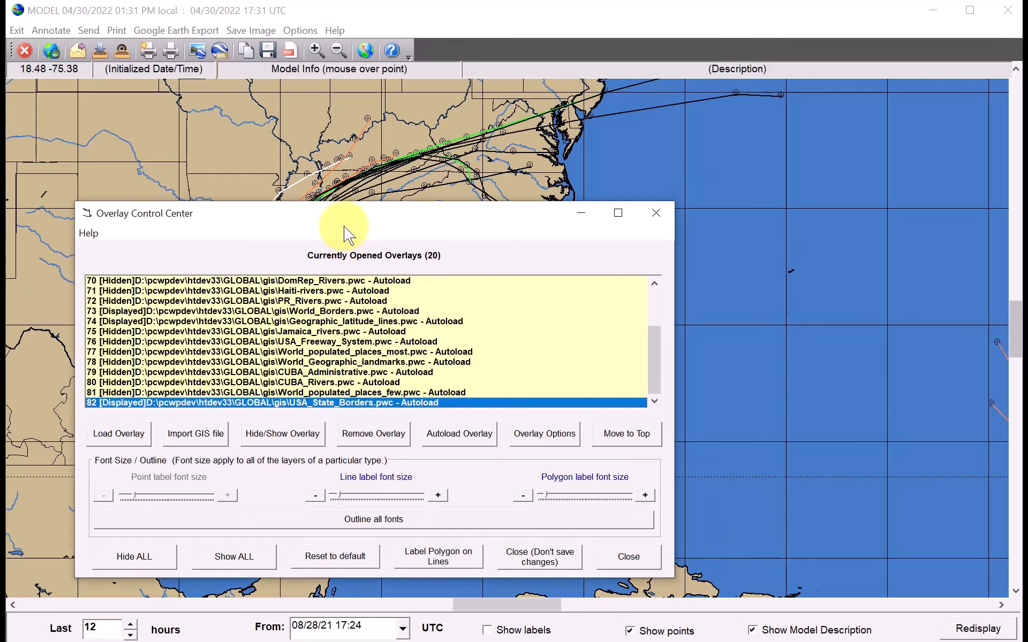
pyautogui.moveTo(345, 225); pyautogui.dragTo(652, 233)
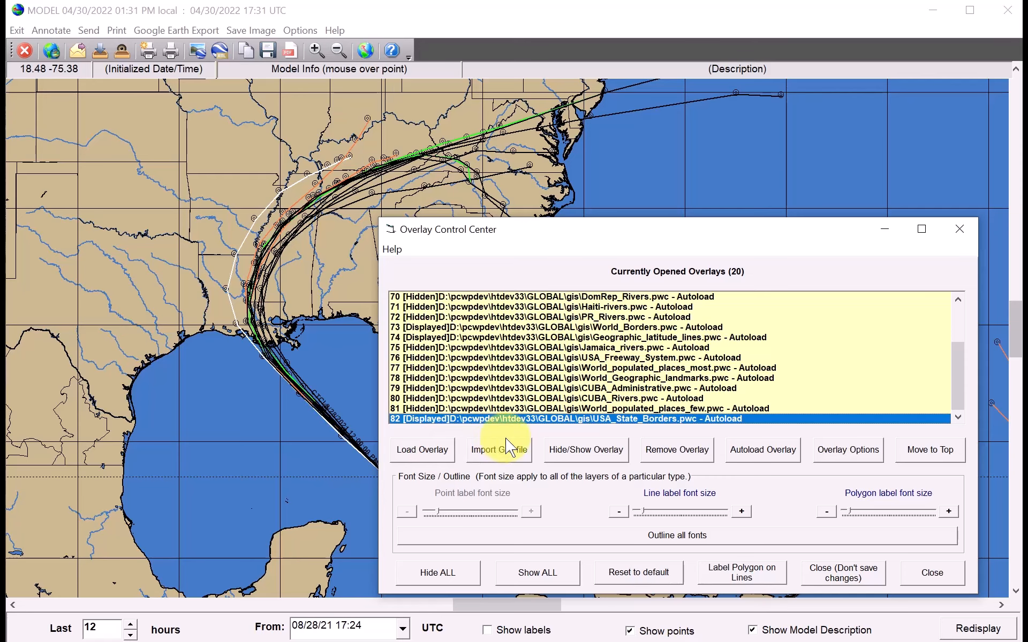
pyautogui.click(853, 456)
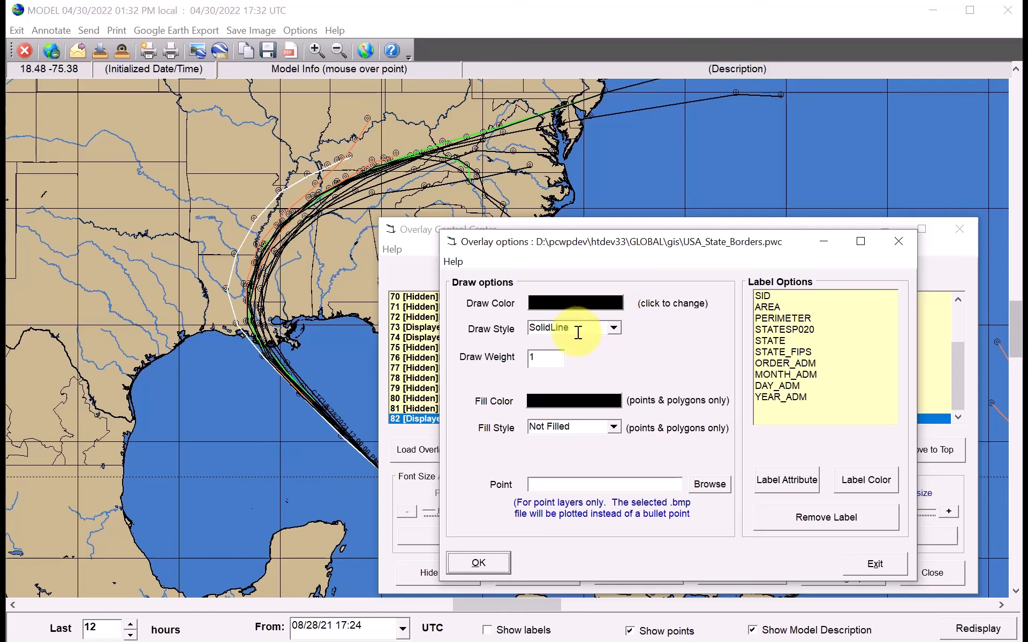
pyautogui.doubleClick(544, 355)
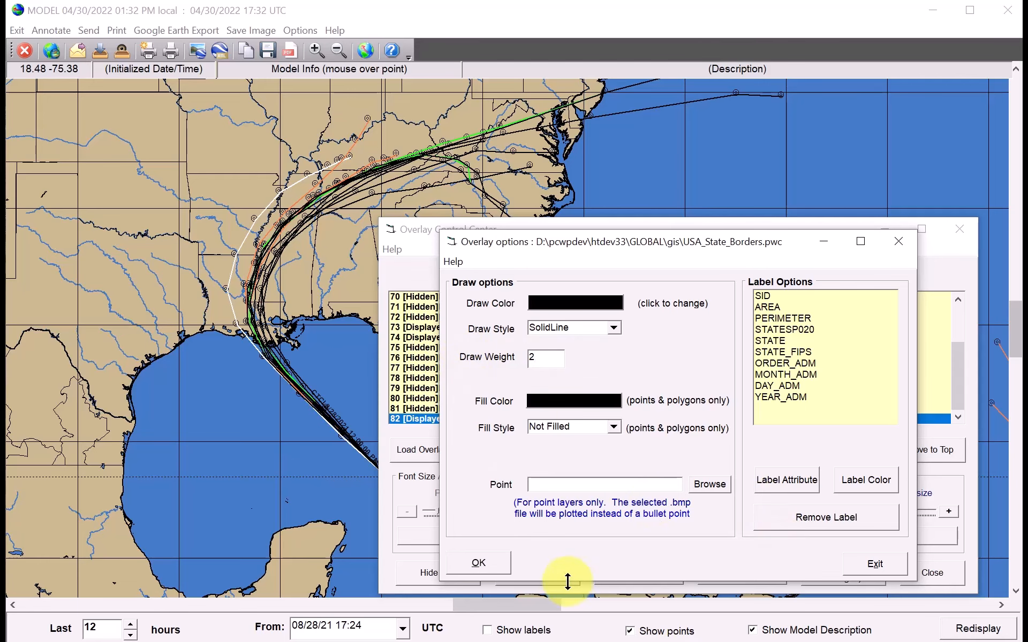
pyautogui.click(482, 563)
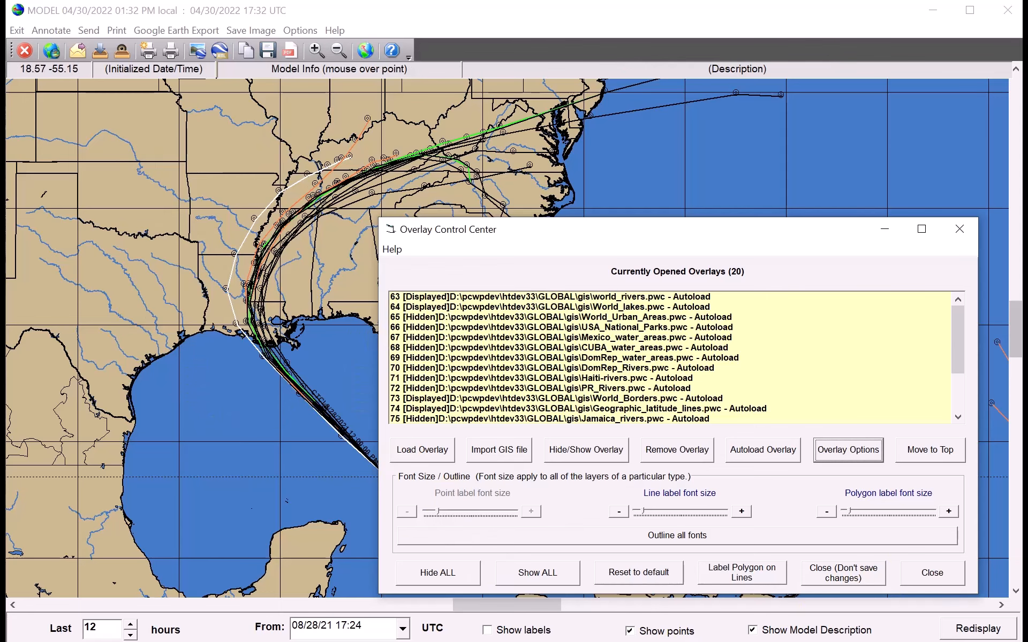
# Show the hidden World_populated_places_most overlay on the model map.
pyautogui.moveTo(629, 231)
pyautogui.mouseDown()
pyautogui.moveTo(633, 491)
pyautogui.moveTo(646, 219)
pyautogui.mouseUp()
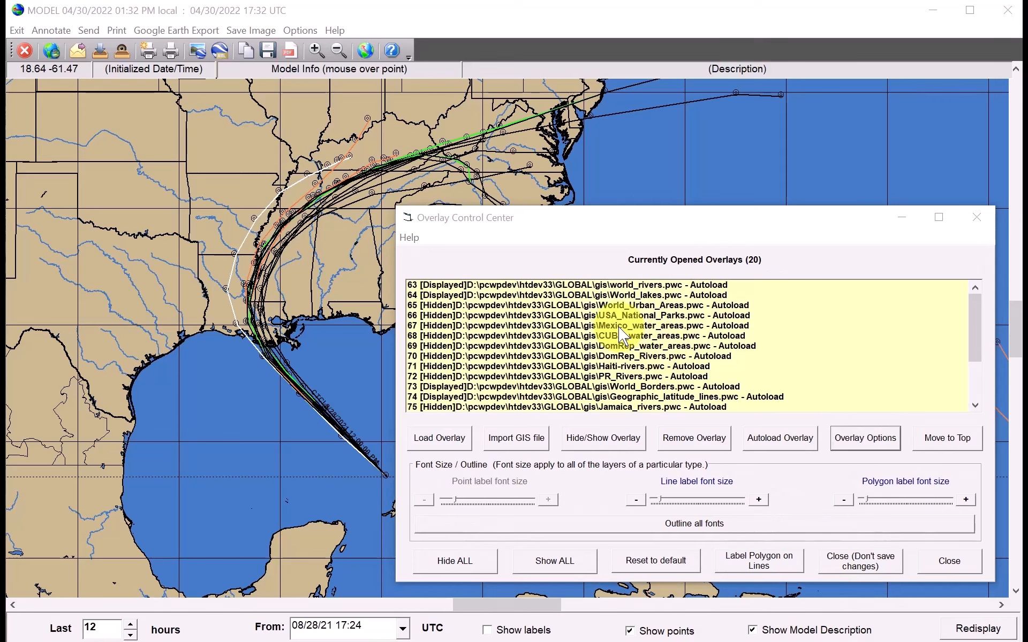
pyautogui.moveTo(971, 321); pyautogui.dragTo(971, 343)
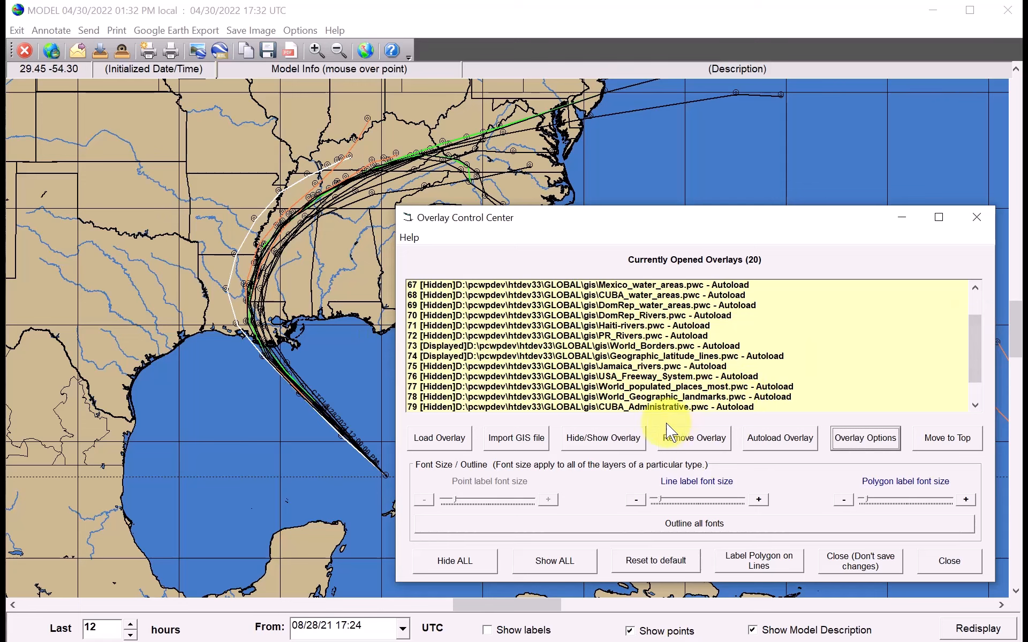
pyautogui.click(677, 387)
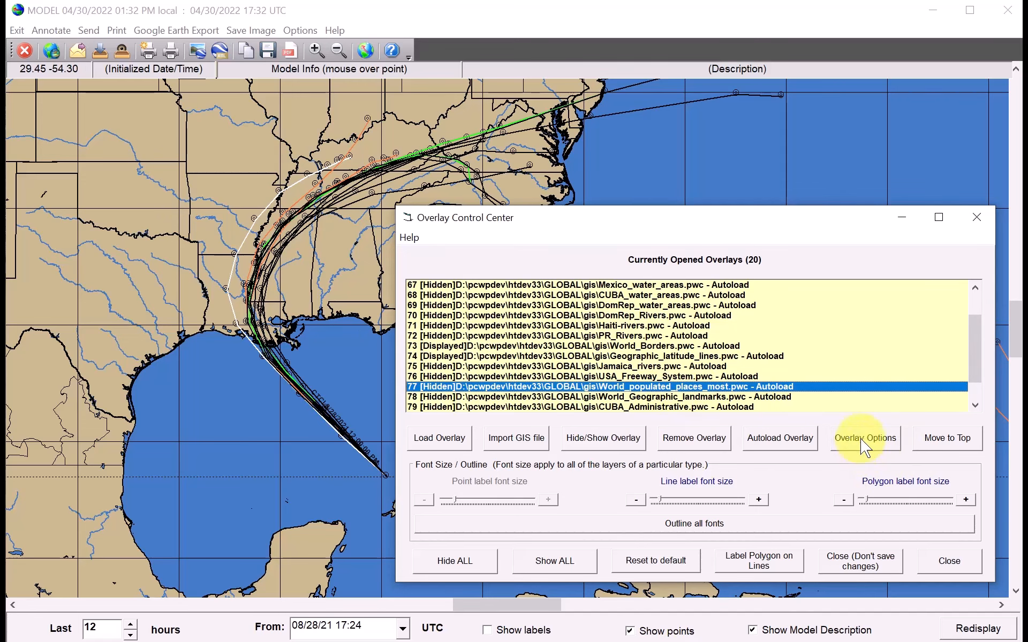
pyautogui.click(598, 438)
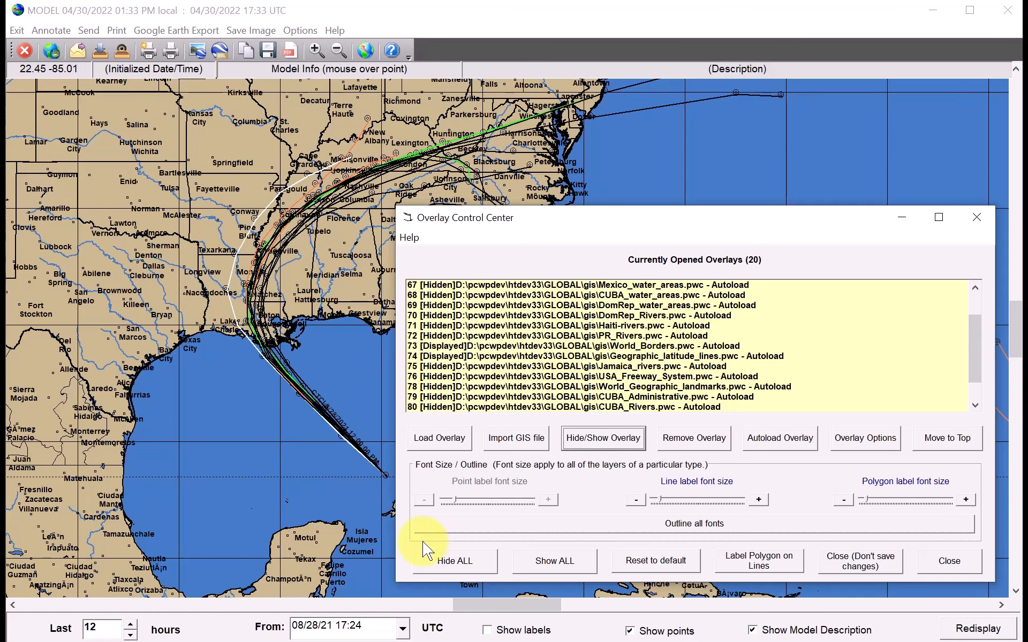
# Open the overlay options of World_populated_places_most and label its places by the name attribute.
pyautogui.moveTo(975, 332); pyautogui.dragTo(950, 412)
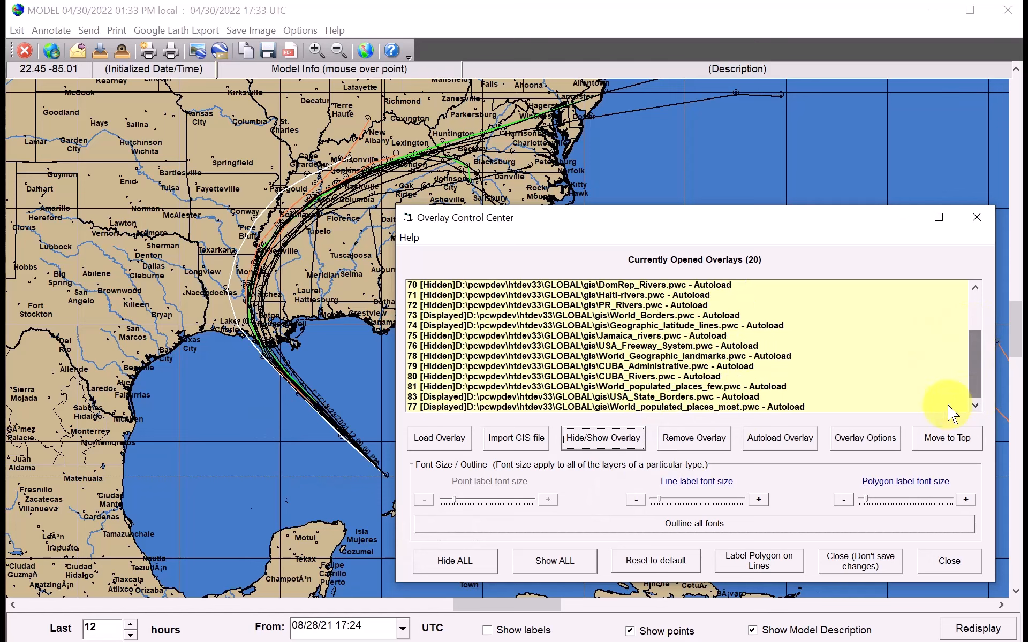
pyautogui.click(698, 408)
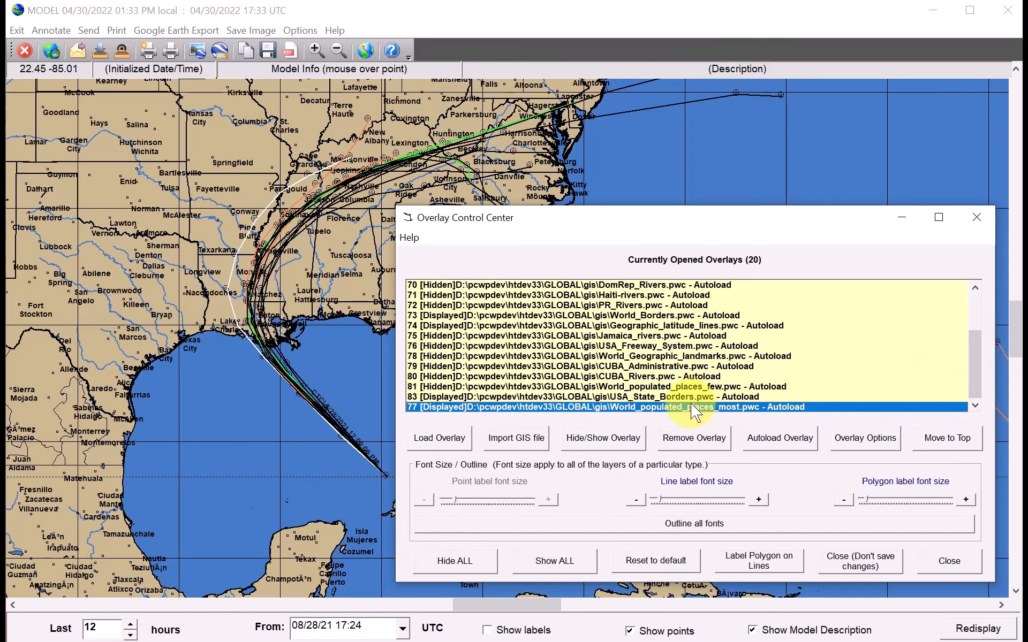
pyautogui.click(855, 442)
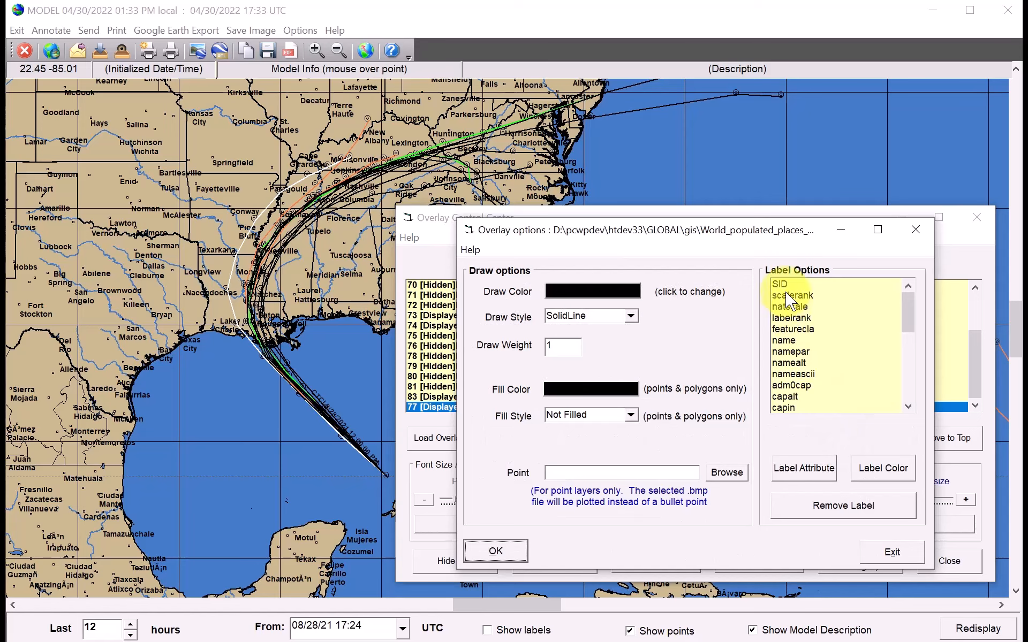
pyautogui.click(789, 341)
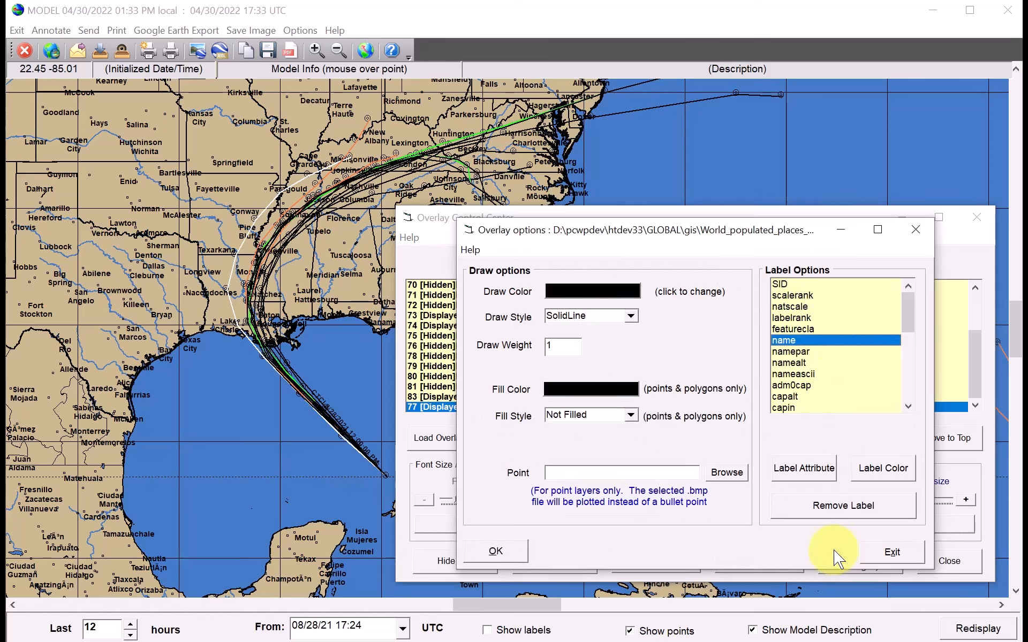
pyautogui.click(804, 468)
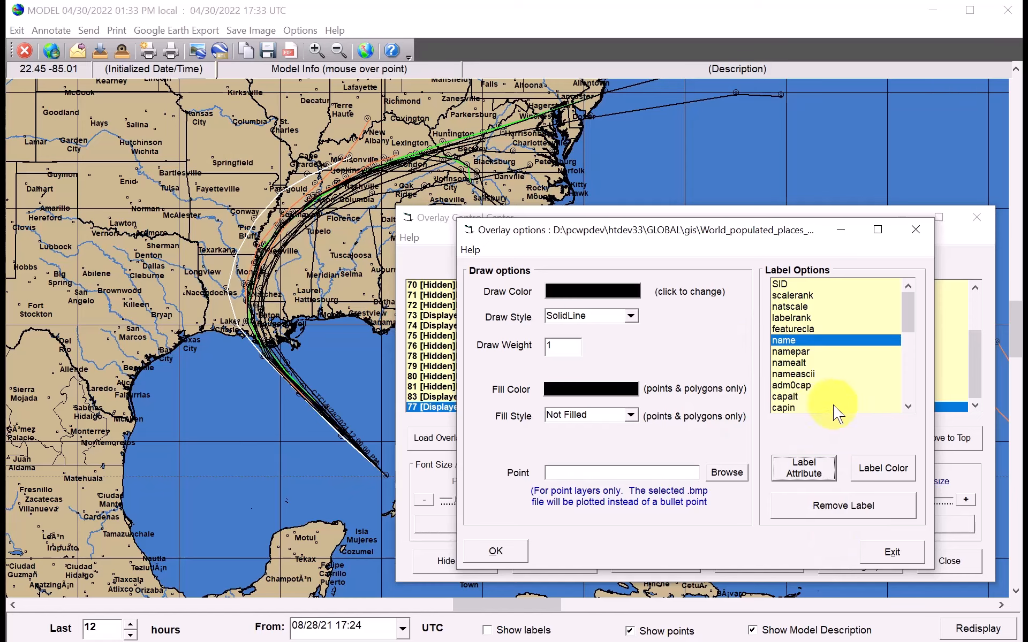
# Try labelling the World_populated_places_most overlay by the scalerank, natscale and labelrank attributes in turn.
pyautogui.click(803, 297)
pyautogui.click(815, 466)
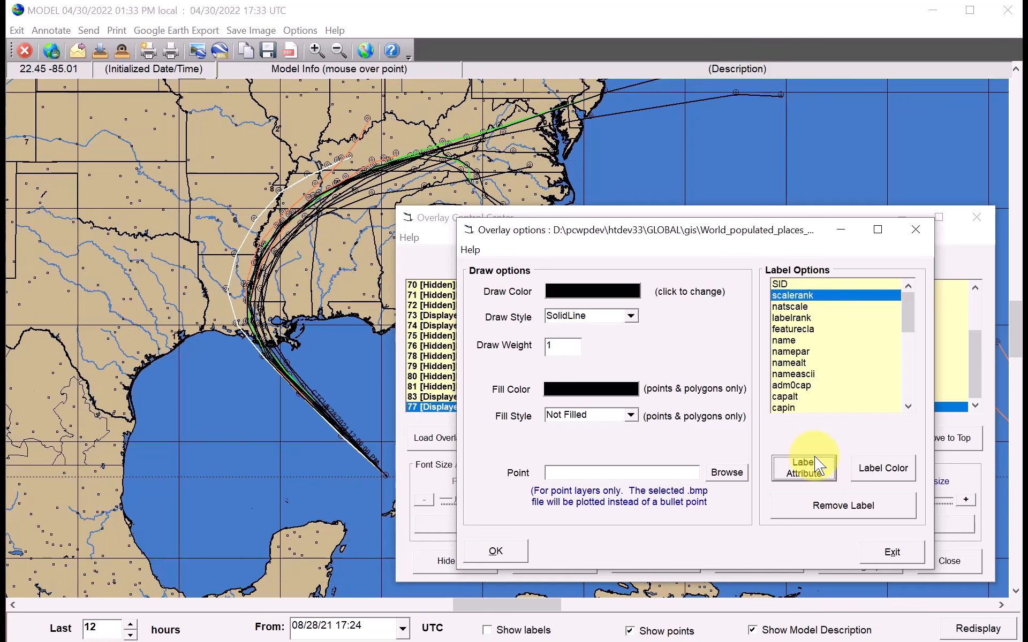
pyautogui.click(791, 306)
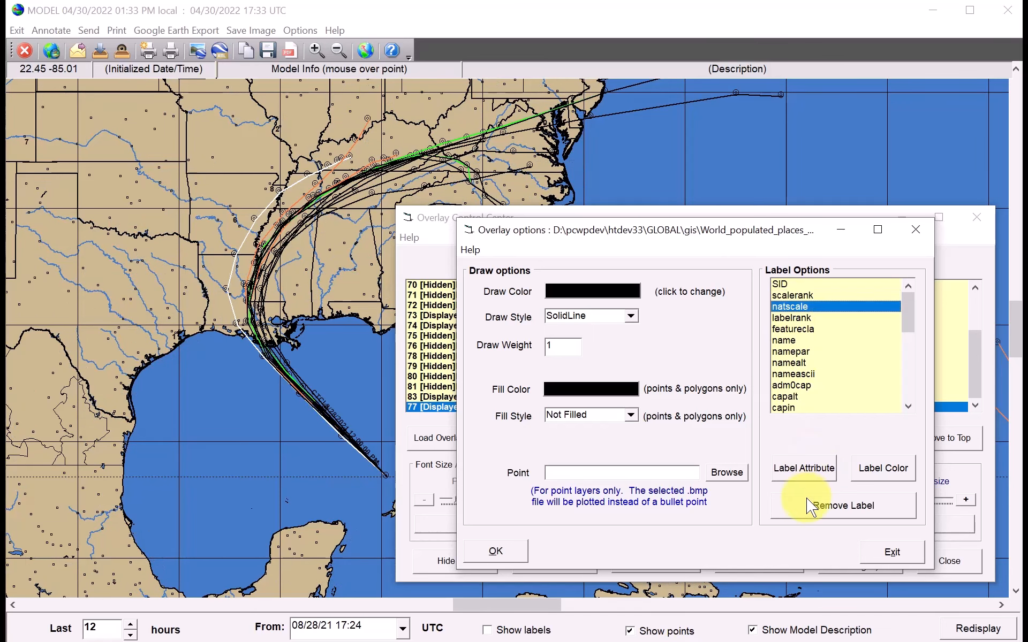
pyautogui.click(809, 471)
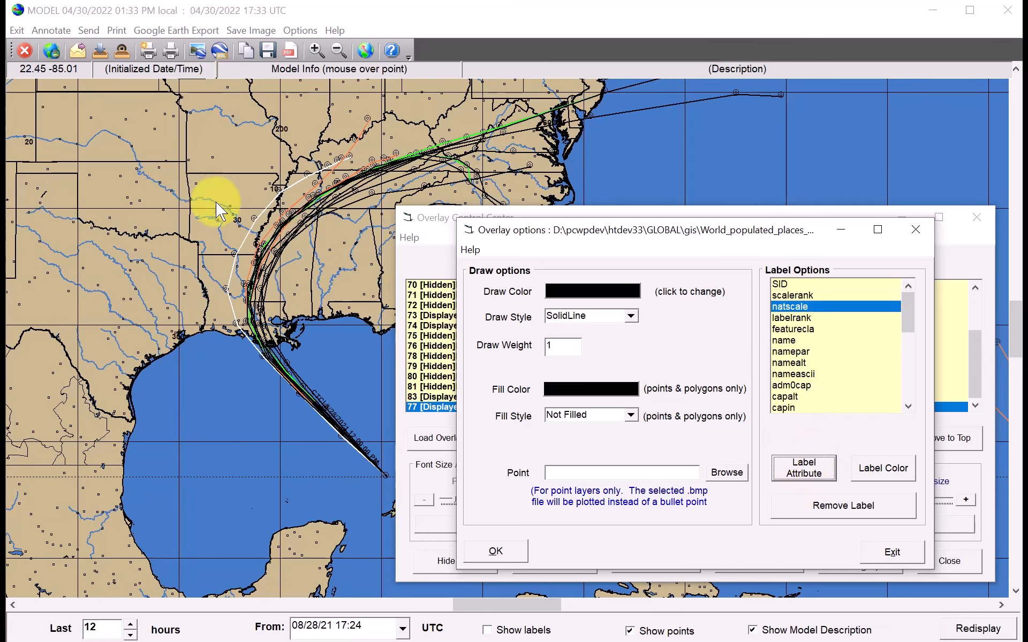
pyautogui.click(796, 319)
pyautogui.click(801, 472)
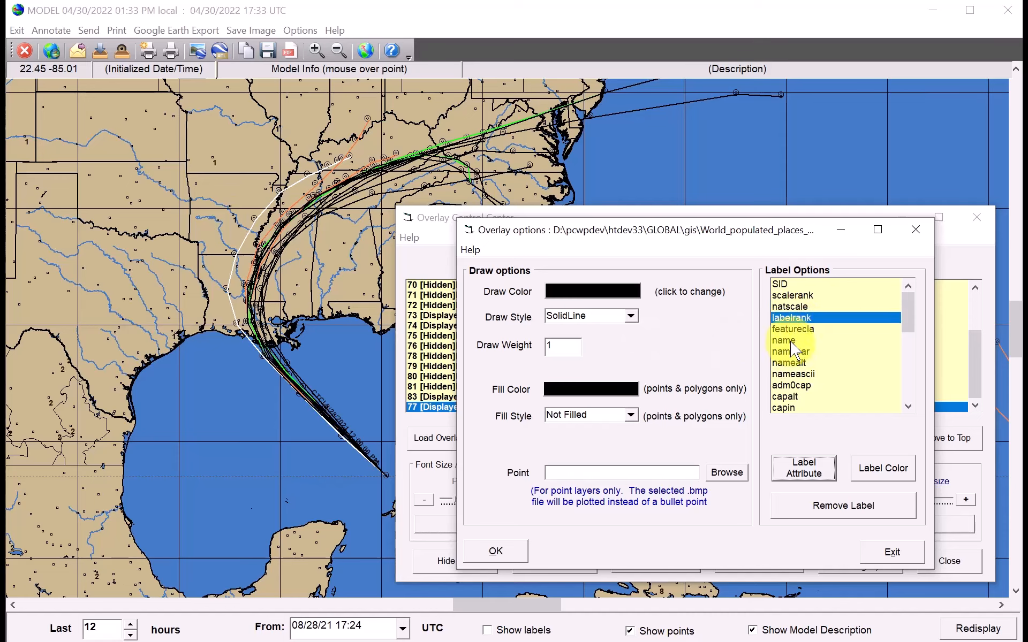
# Label the World_populated_places_most overlay by the nameascii attribute, set its label color to light green and apply the overlay options.
pyautogui.click(787, 374)
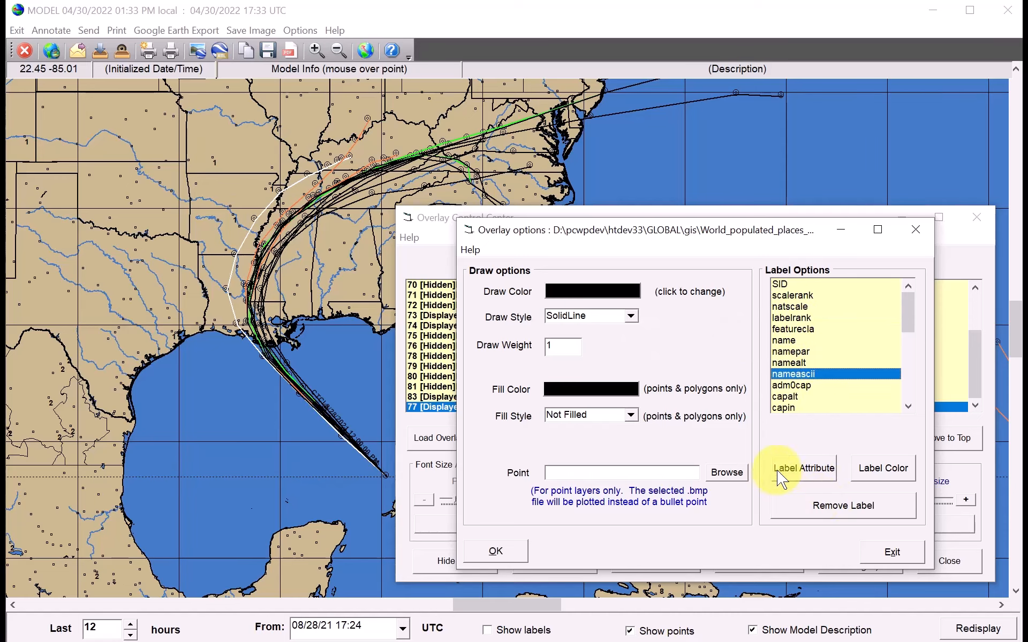
pyautogui.click(797, 472)
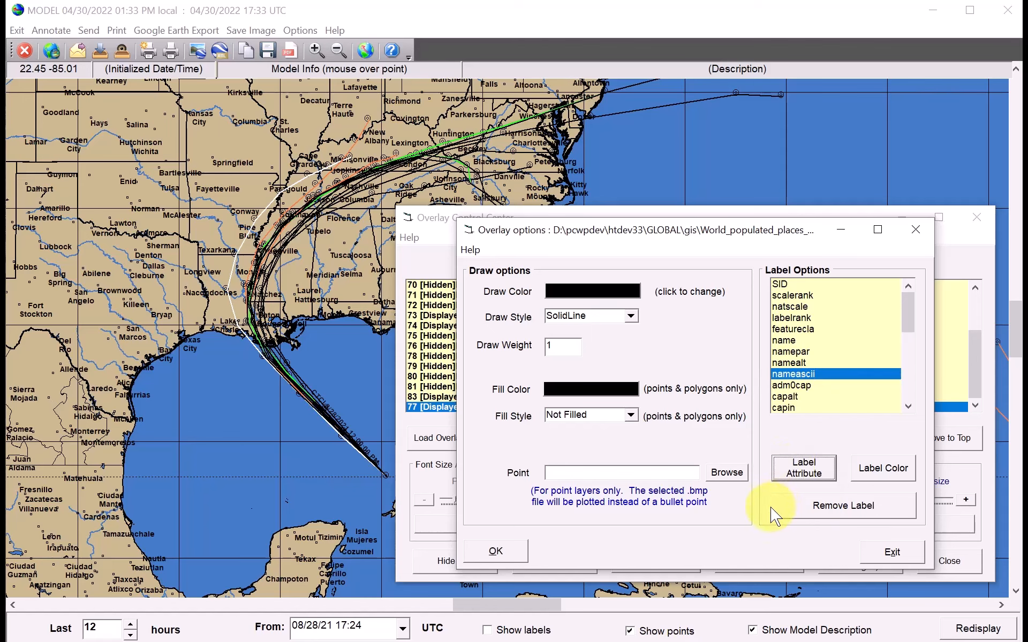
pyautogui.click(884, 470)
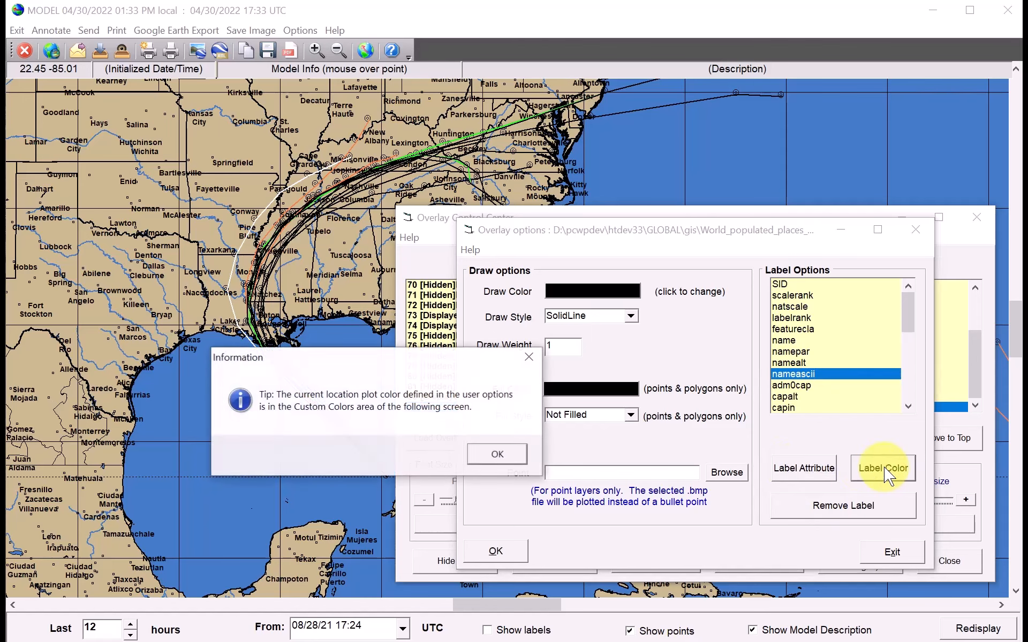
pyautogui.click(496, 456)
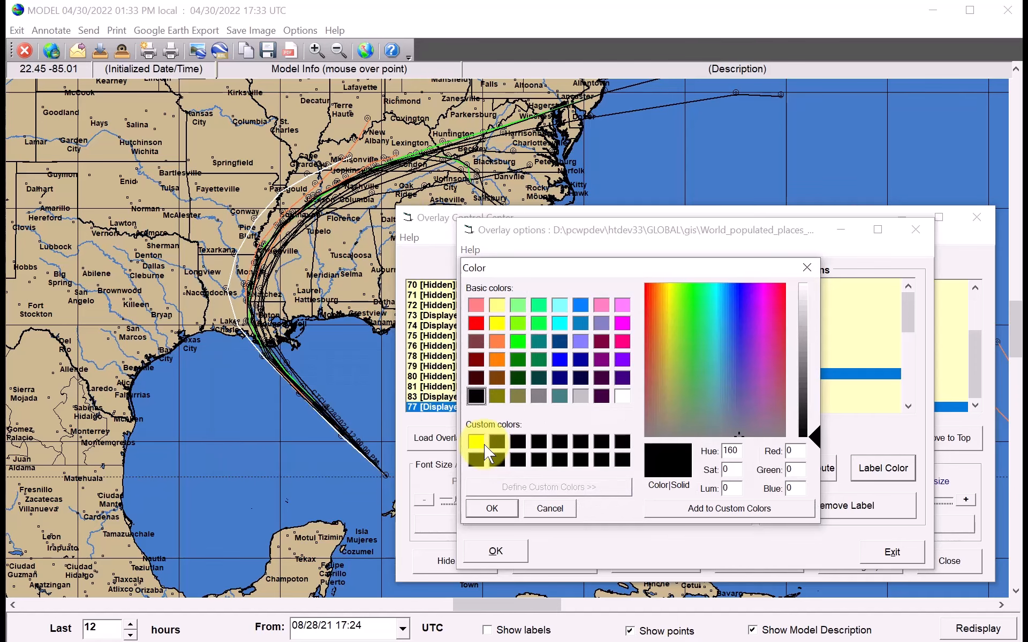
pyautogui.click(518, 305)
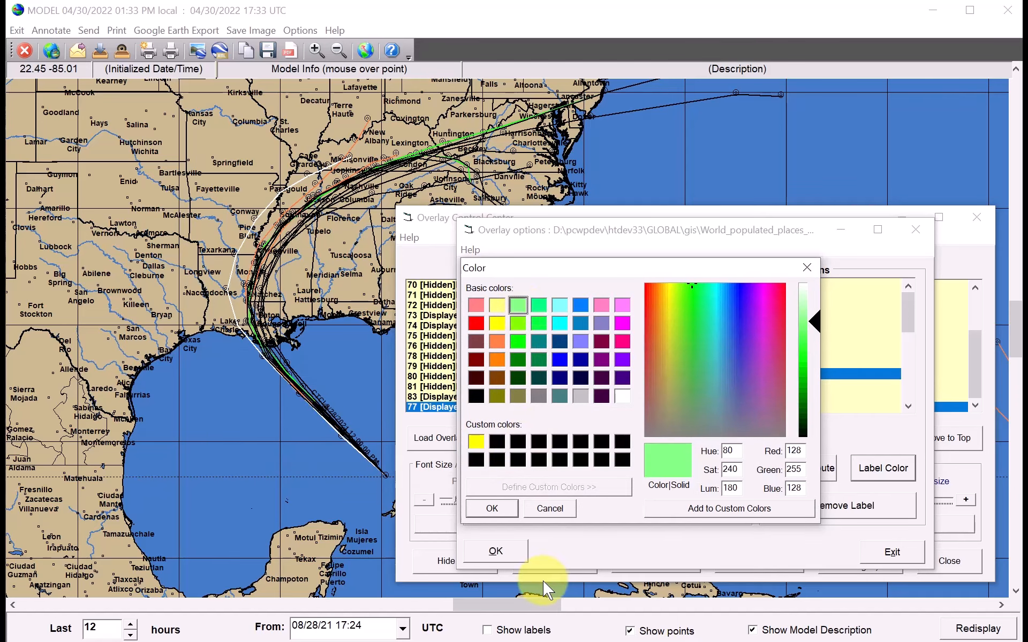
pyautogui.click(497, 509)
pyautogui.click(495, 551)
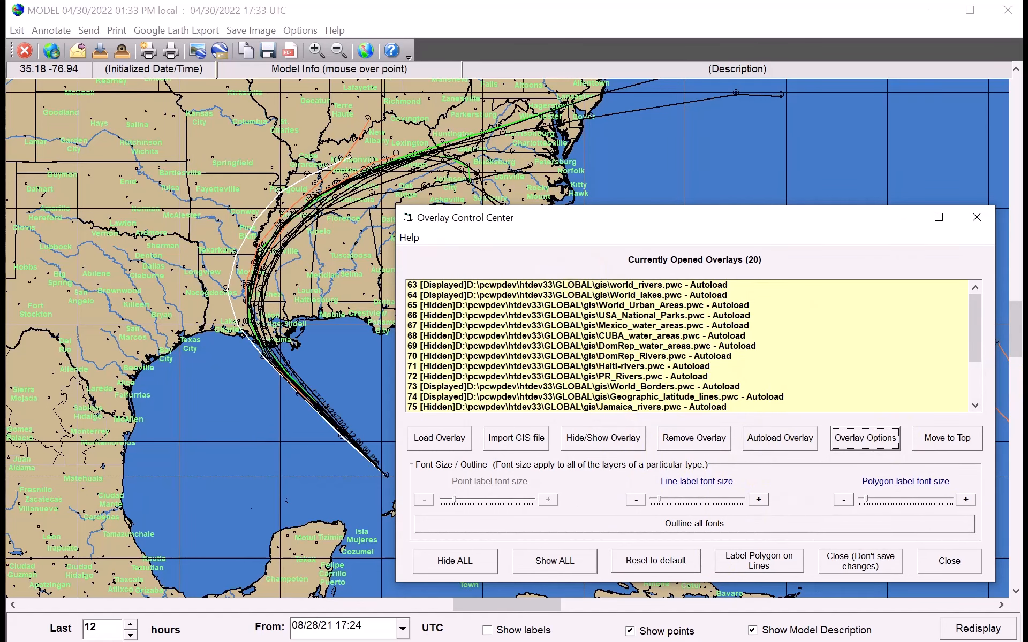
# View the gis folder in the GIS file import dialog, and cancel the import.
pyautogui.moveTo(971, 317); pyautogui.dragTo(973, 354)
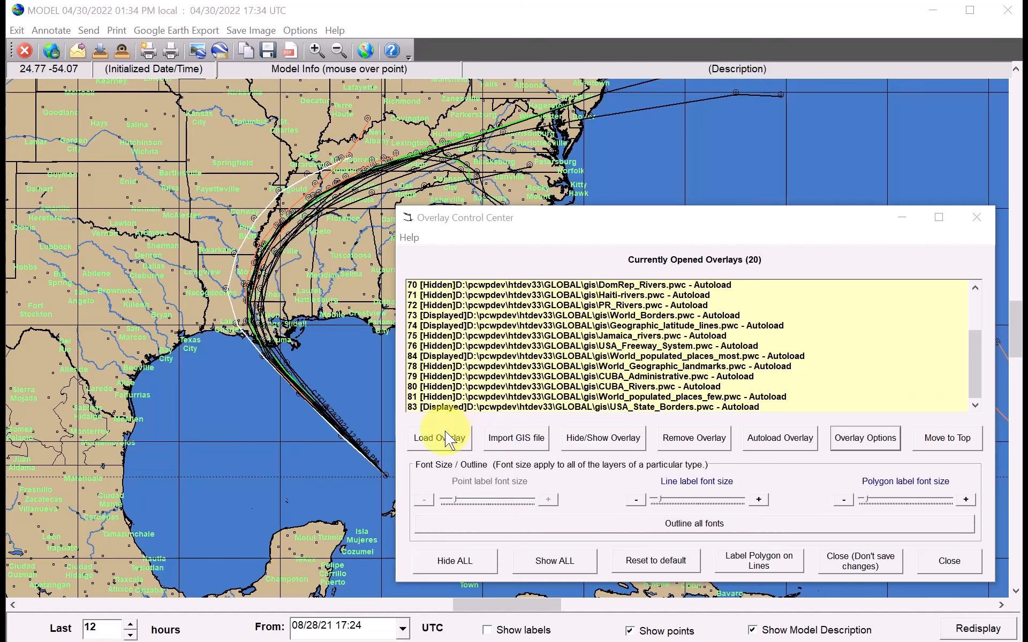
pyautogui.click(506, 438)
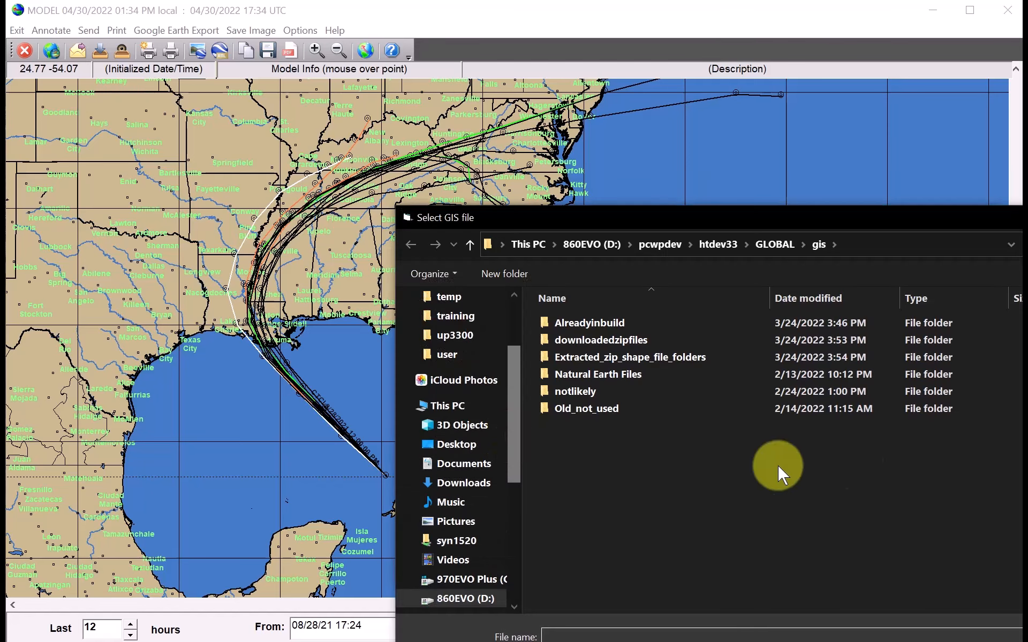
pyautogui.press('Escape')
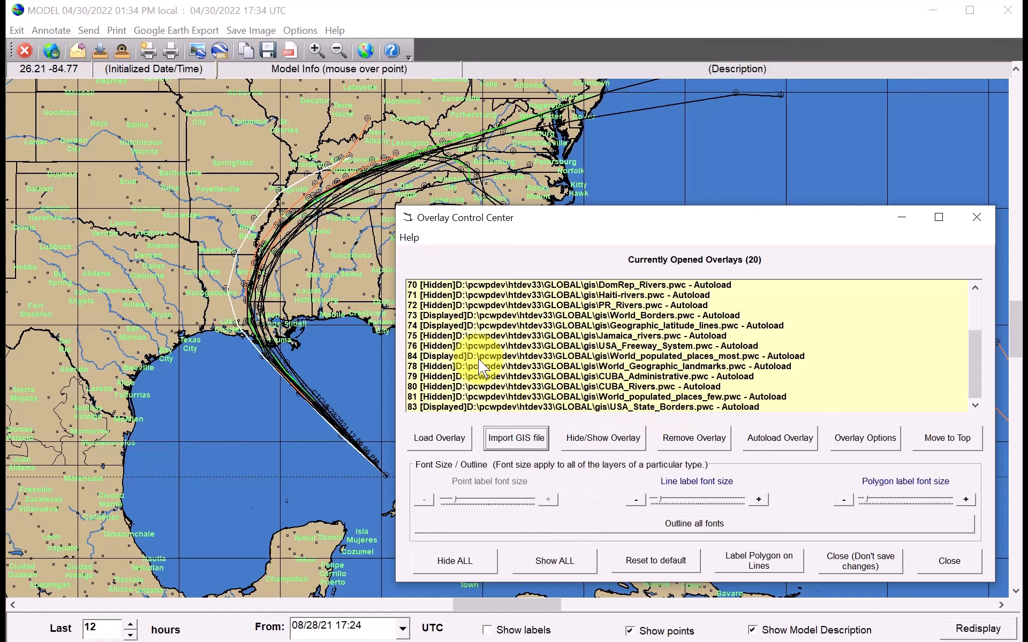
# Show the USA_Freeway_System overlay on the model map and hide it again.
pyautogui.click(627, 346)
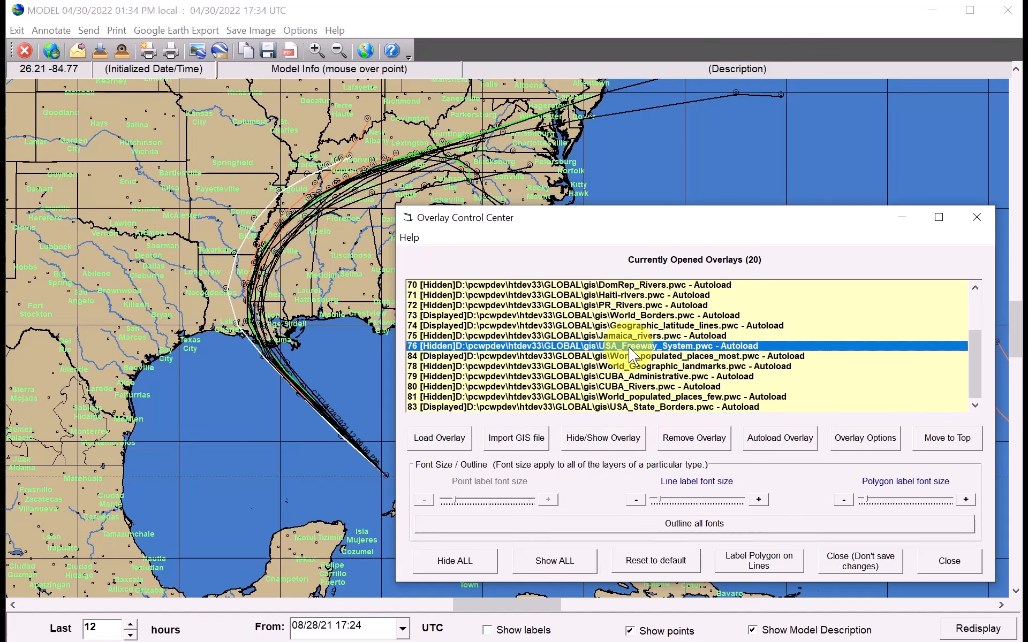
pyautogui.click(621, 438)
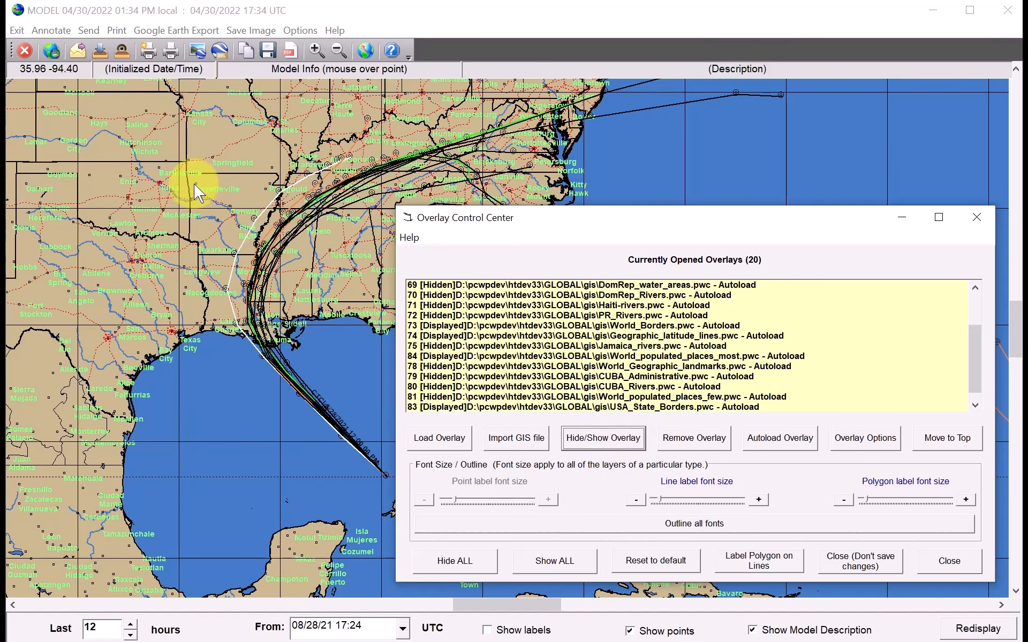
pyautogui.scroll(-1, 975, 352)
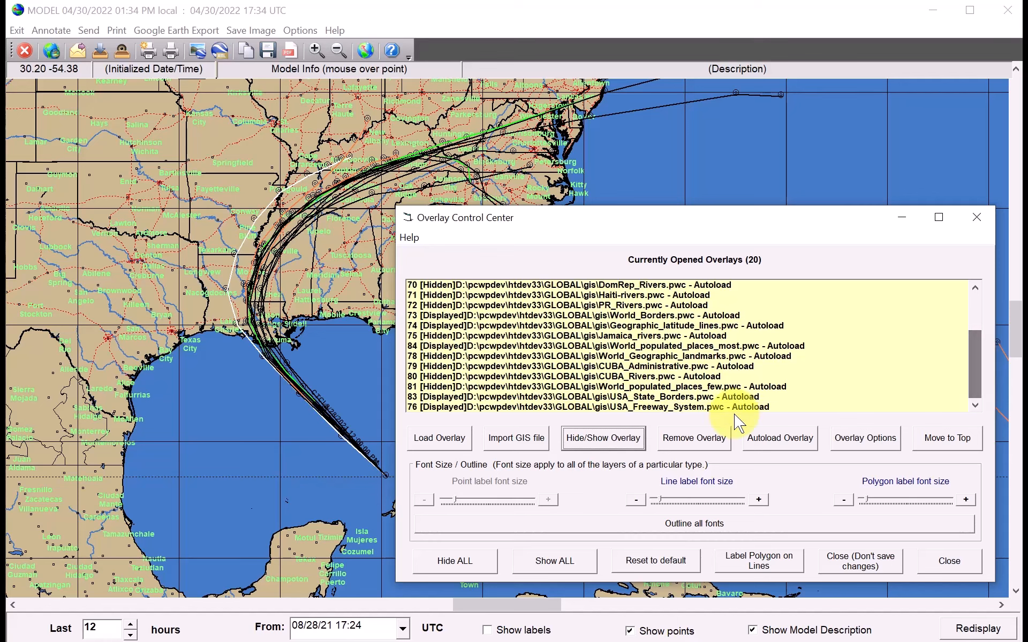
pyautogui.click(691, 406)
pyautogui.click(598, 440)
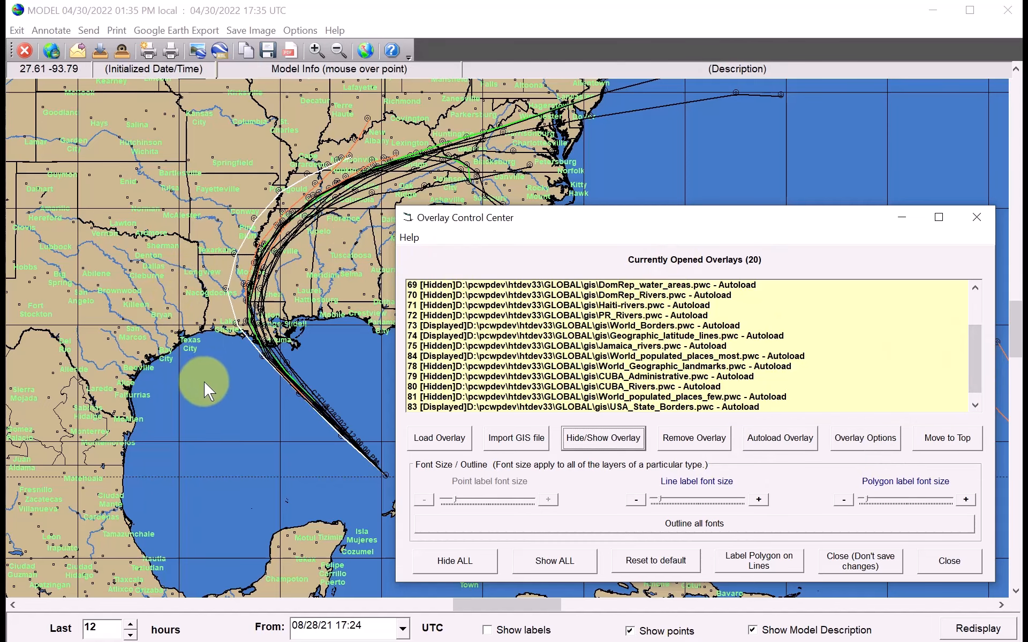
# Check the overlay list against the model map and close the Overlay Control Center without saving the changes.
pyautogui.moveTo(540, 218)
pyautogui.mouseDown()
pyautogui.moveTo(540, 245)
pyautogui.moveTo(540, 216)
pyautogui.mouseUp()
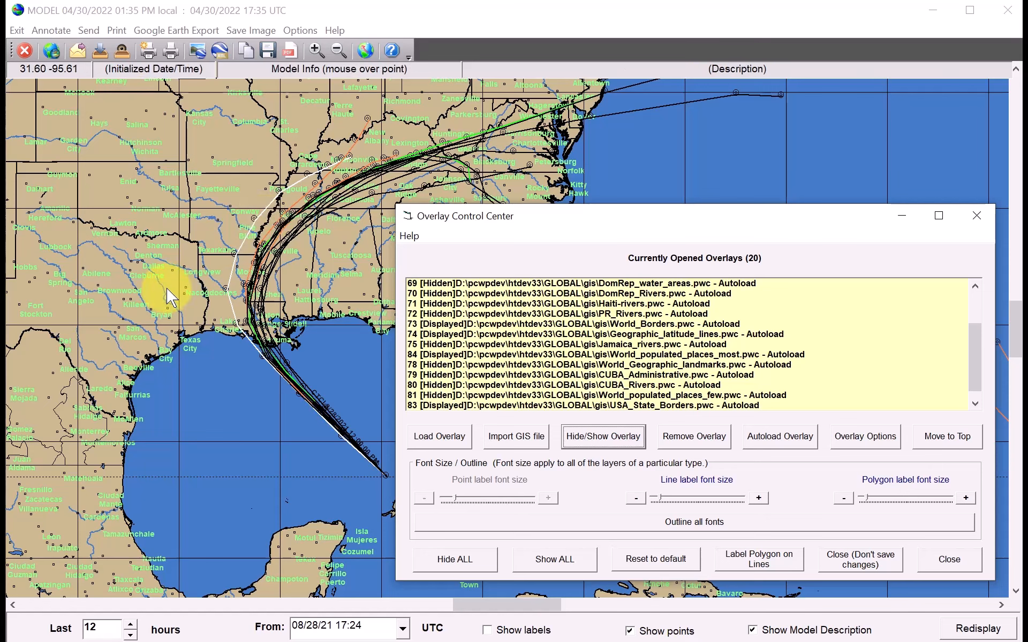
pyautogui.moveTo(976, 344); pyautogui.dragTo(921, 315)
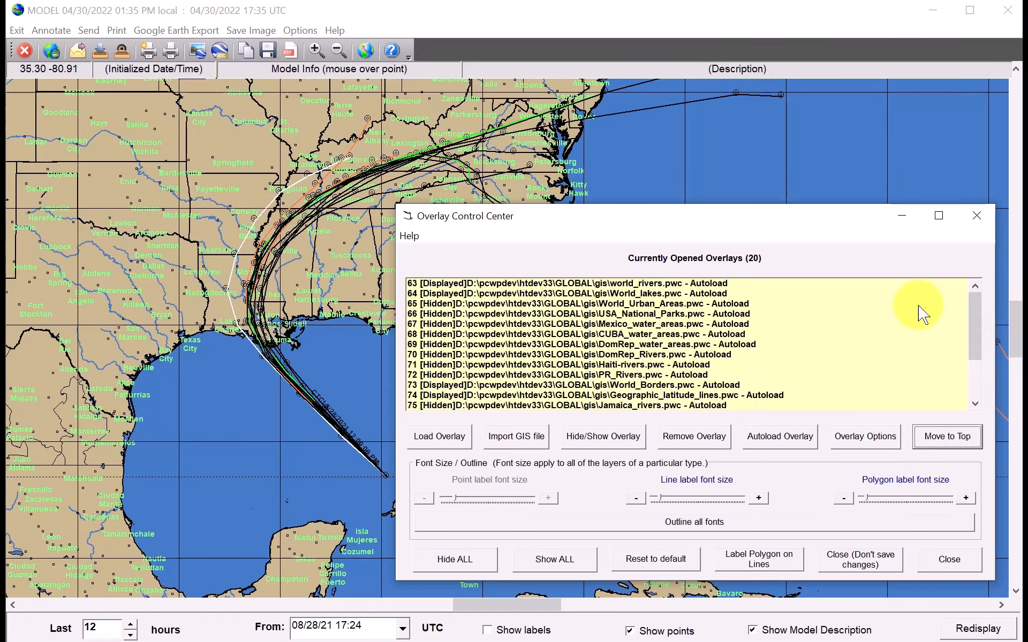
pyautogui.moveTo(972, 348); pyautogui.dragTo(973, 300)
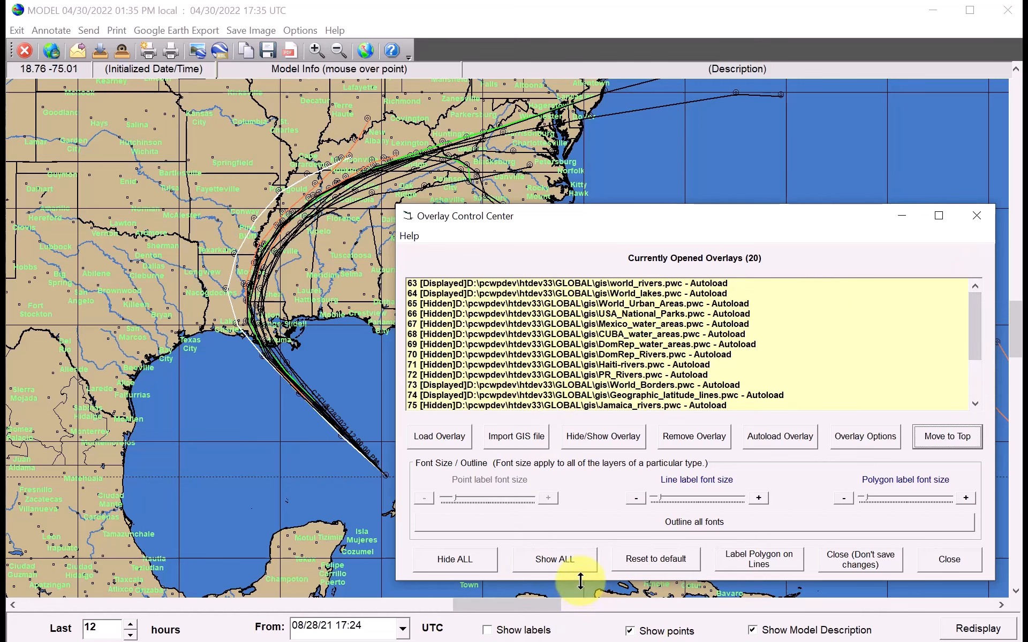
pyautogui.moveTo(745, 214); pyautogui.dragTo(738, 185)
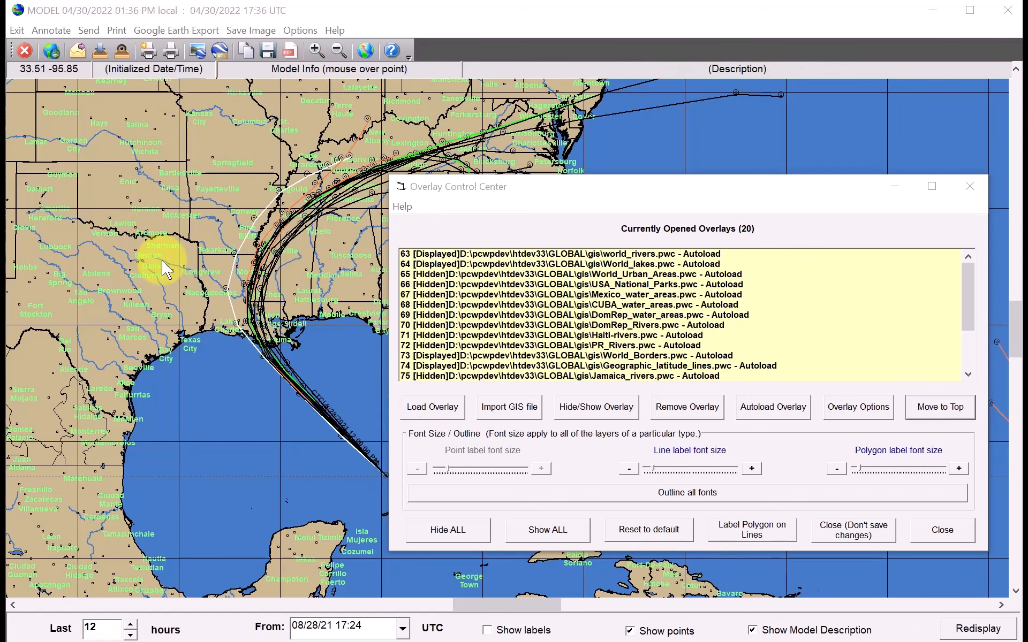
pyautogui.click(868, 533)
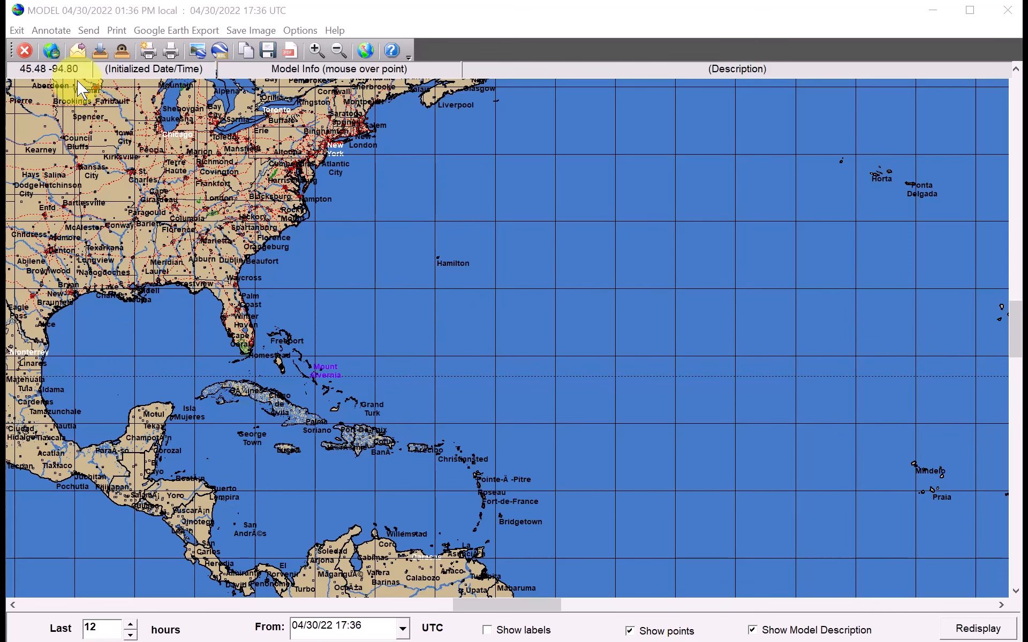
# Reopen the Overlay Control Center, hide all overlays and close it with the changes saved.
pyautogui.click(52, 51)
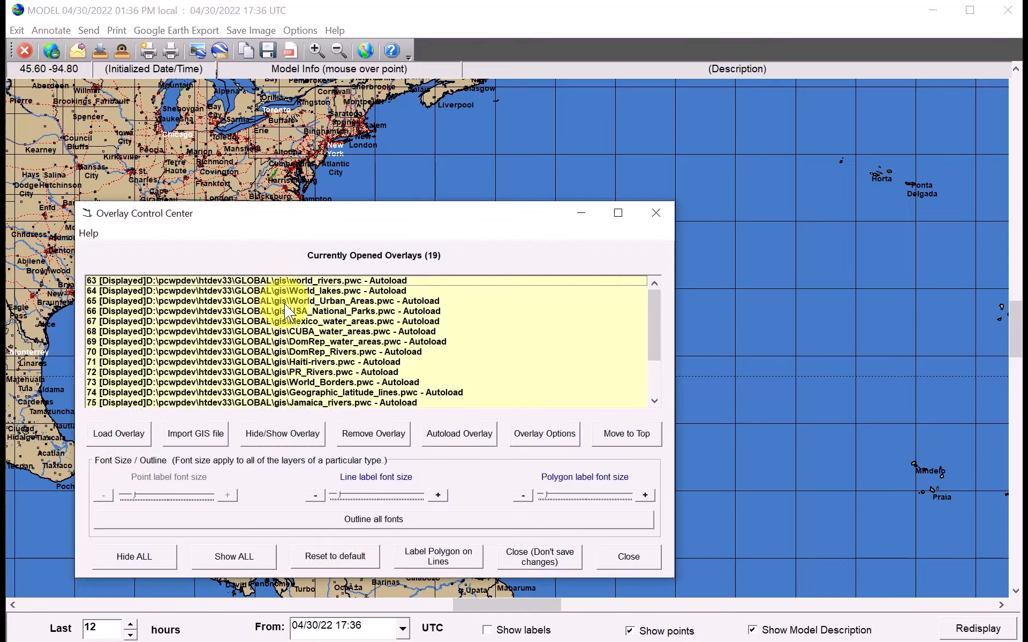
pyautogui.click(153, 565)
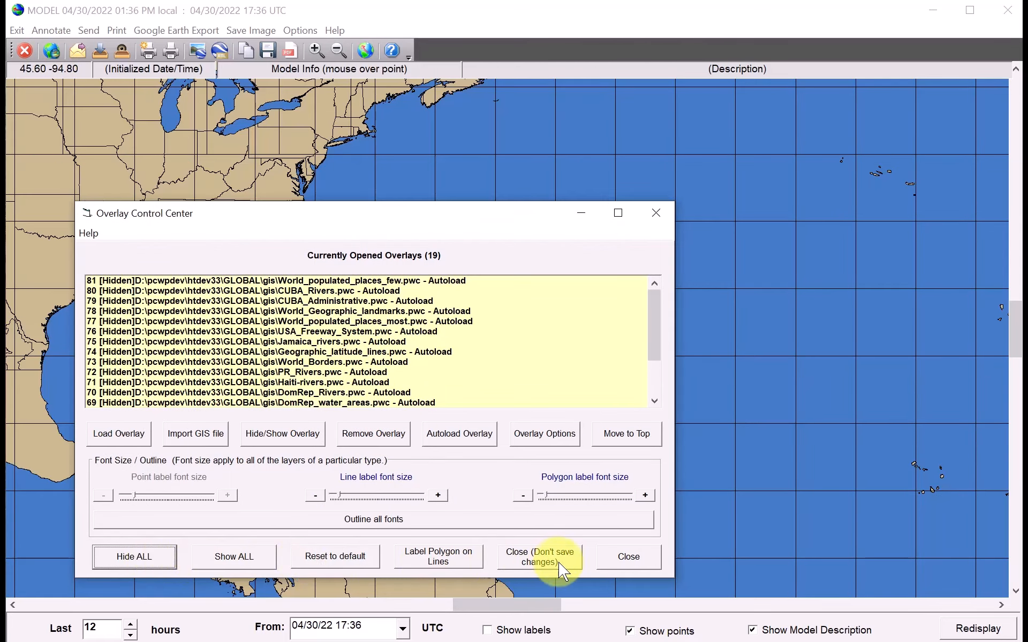
pyautogui.click(626, 558)
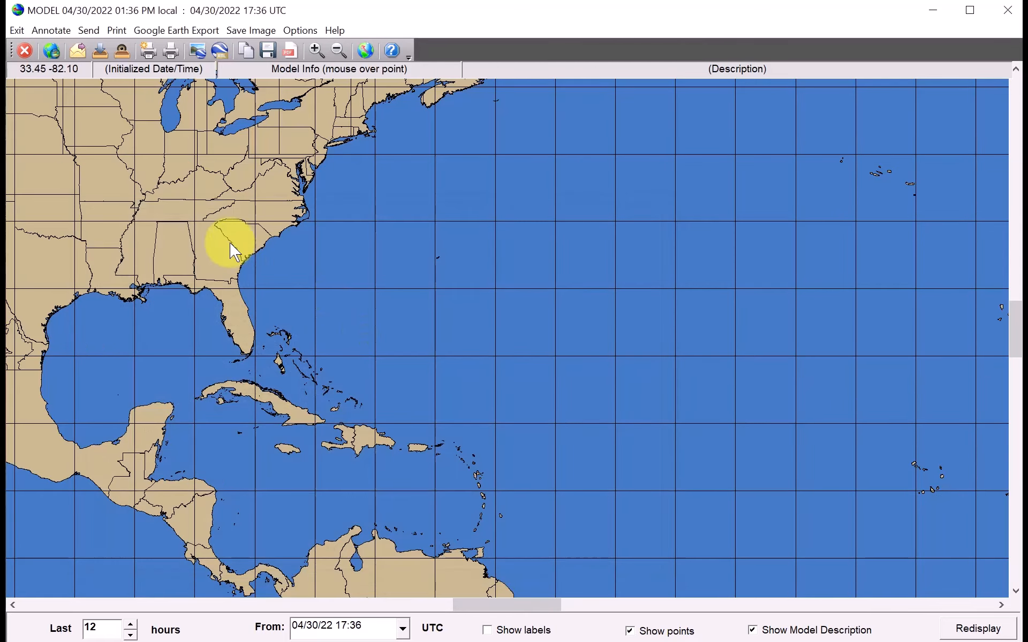
# Restart the model map, reset its overlays to default in the Overlay Control Center, and restart the map again to apply the reset.
pyautogui.click(24, 53)
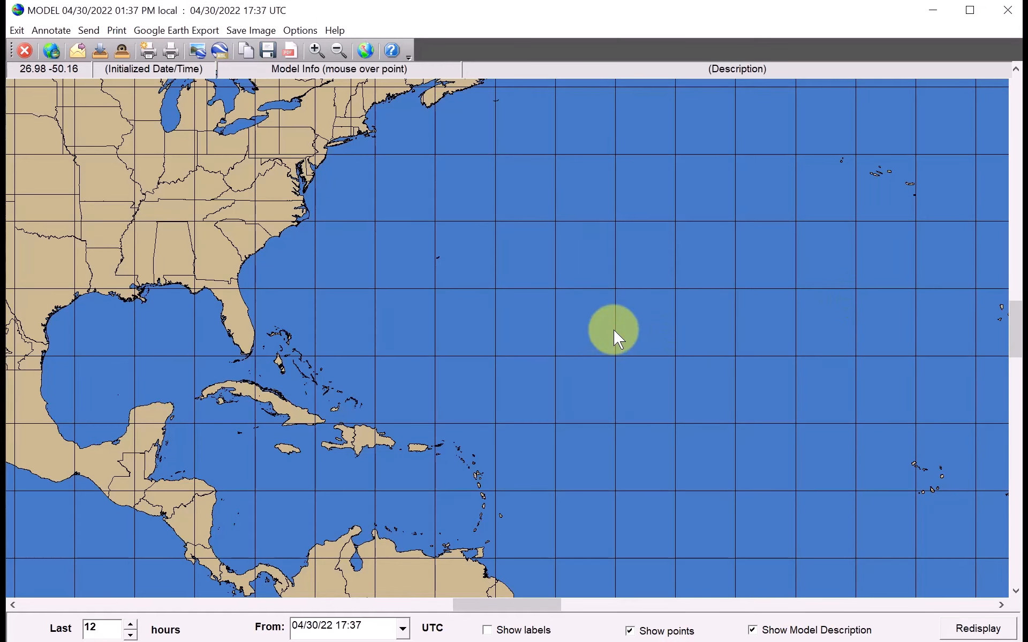
pyautogui.click(51, 51)
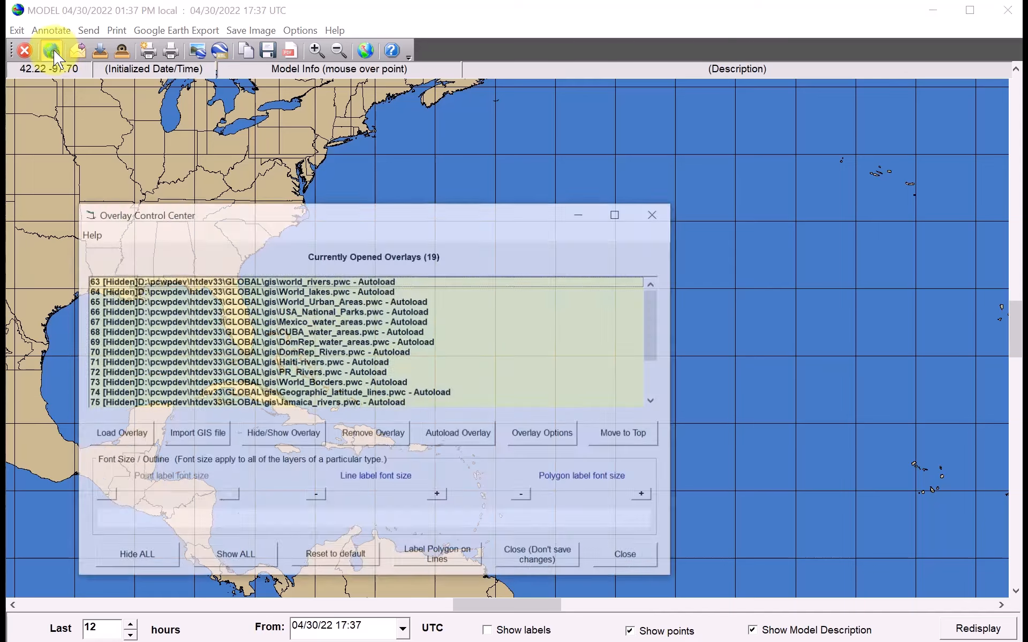
pyautogui.moveTo(655, 316); pyautogui.dragTo(649, 368)
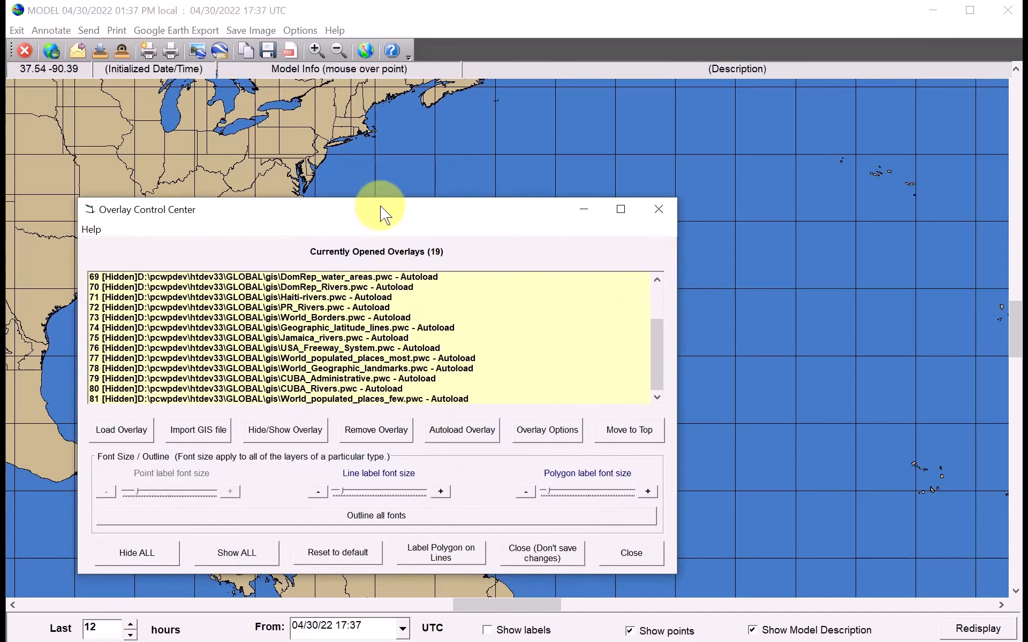
pyautogui.moveTo(379, 212); pyautogui.dragTo(420, 182)
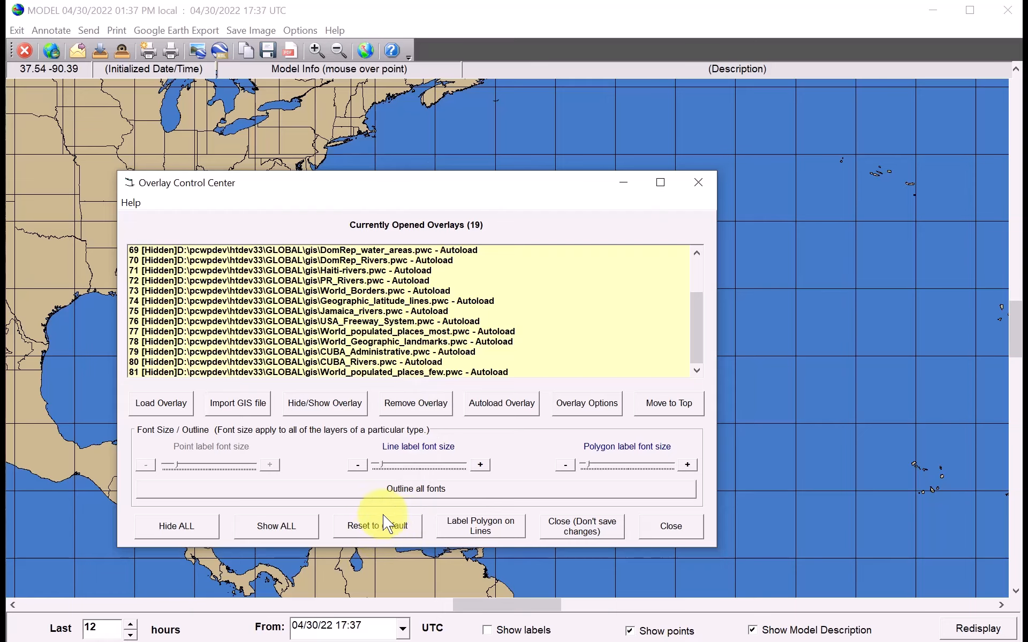
pyautogui.click(387, 531)
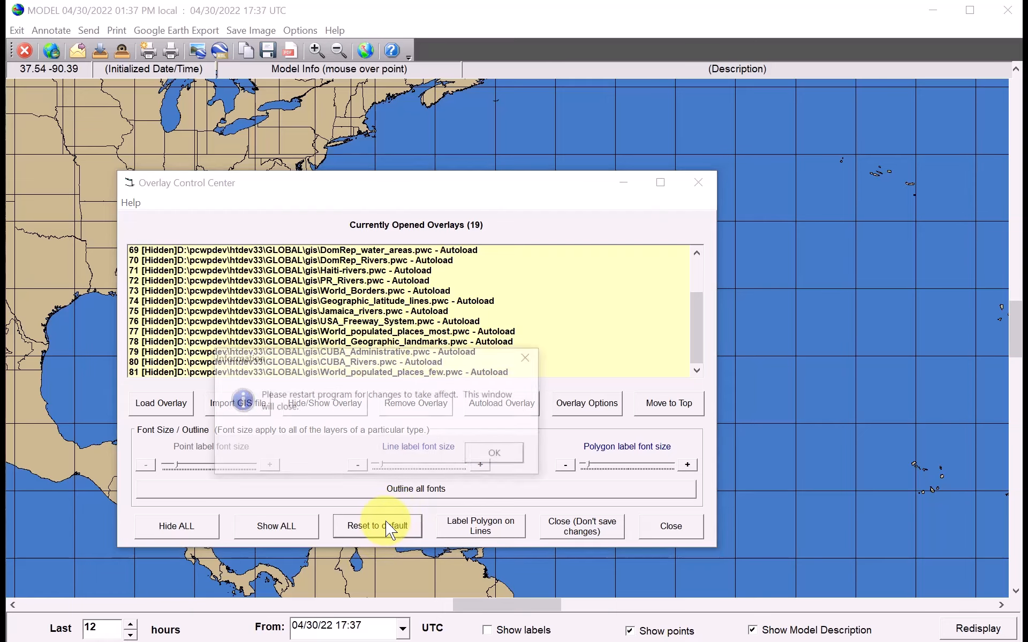
pyautogui.click(514, 459)
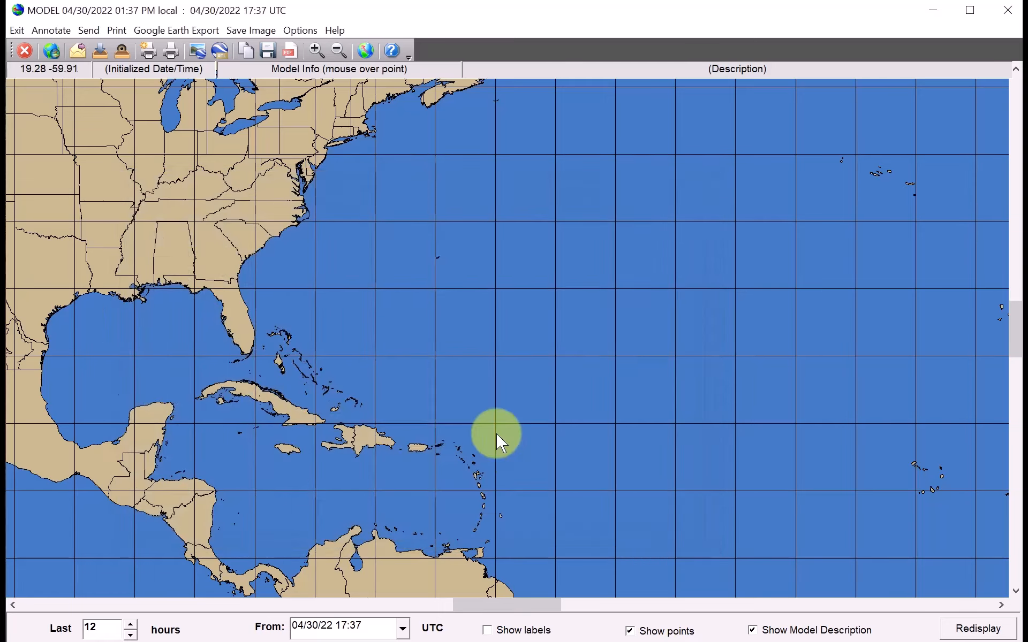
pyautogui.click(24, 57)
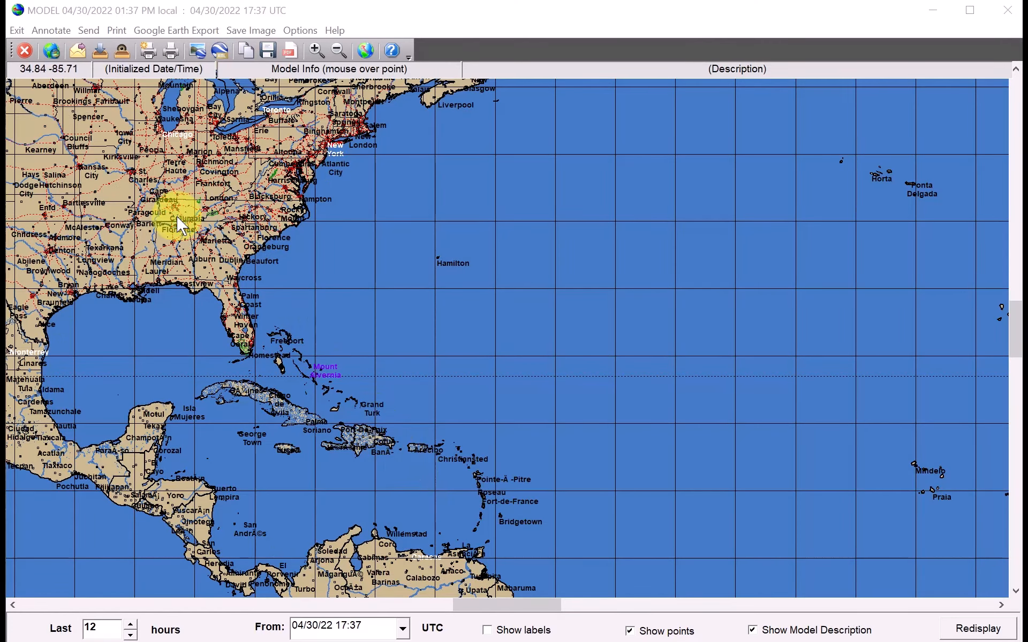
# Hide the World_populated_places_most, World_Geographic_landmarks and USA_Freeway_System overlays on the model map and close the Overlay Control Center with the changes saved.
pyautogui.click(52, 51)
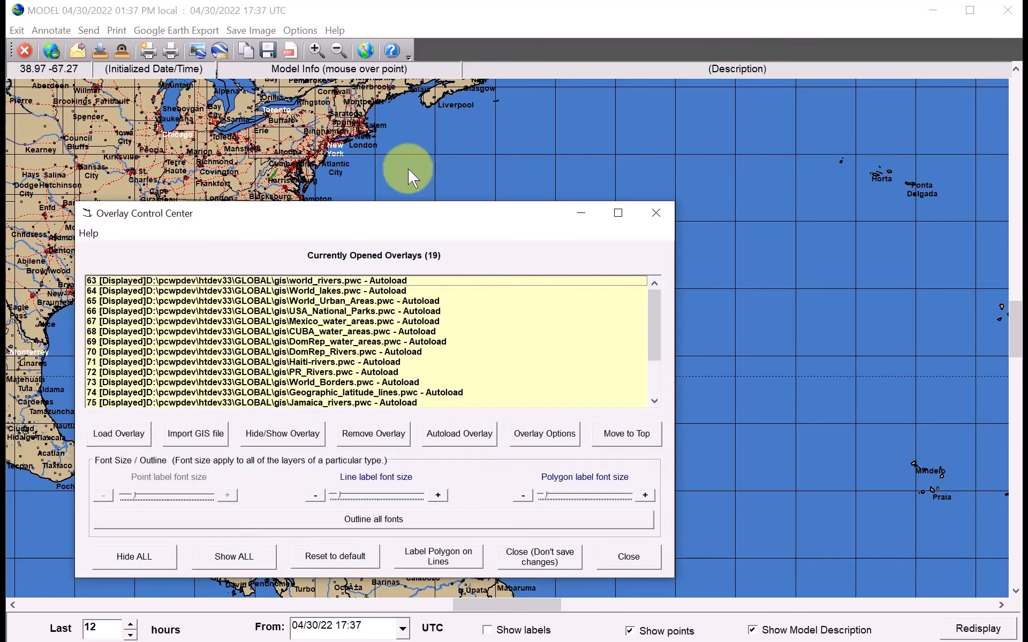
pyautogui.moveTo(395, 215); pyautogui.dragTo(727, 101)
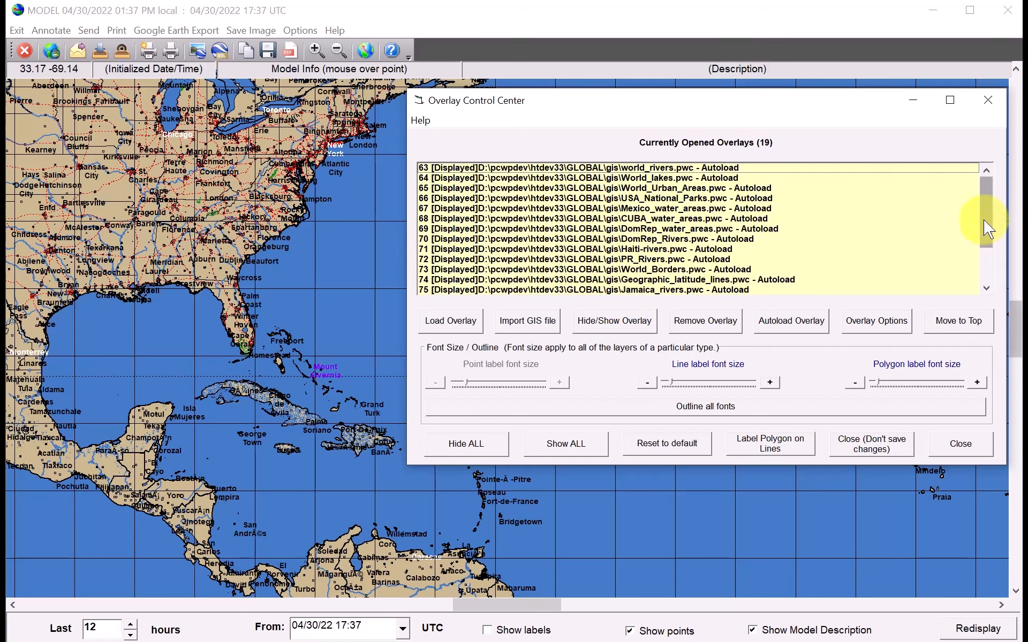
pyautogui.moveTo(987, 222); pyautogui.dragTo(996, 258)
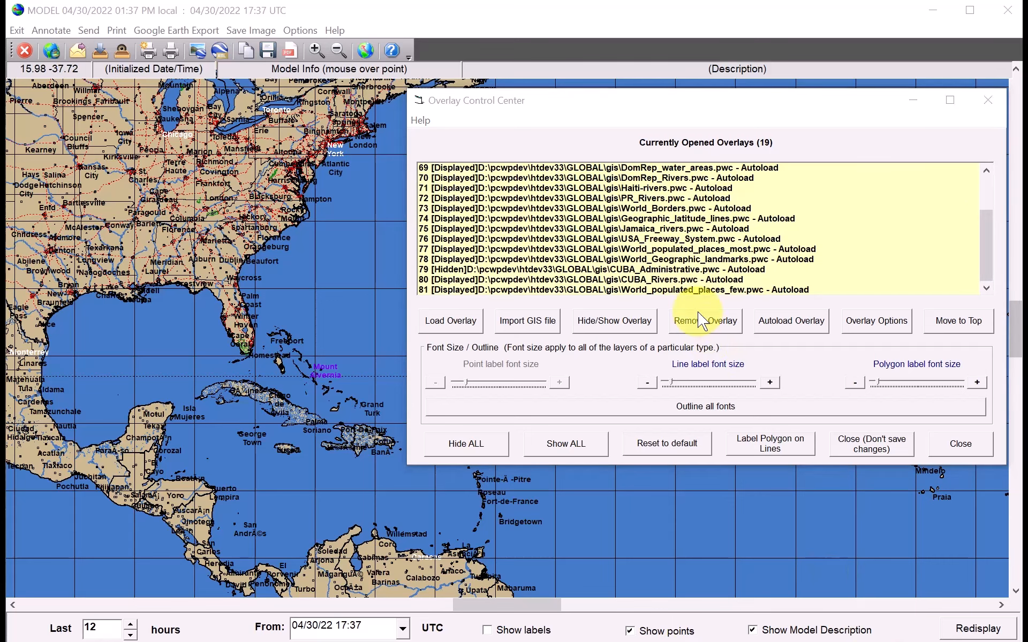
pyautogui.click(680, 249)
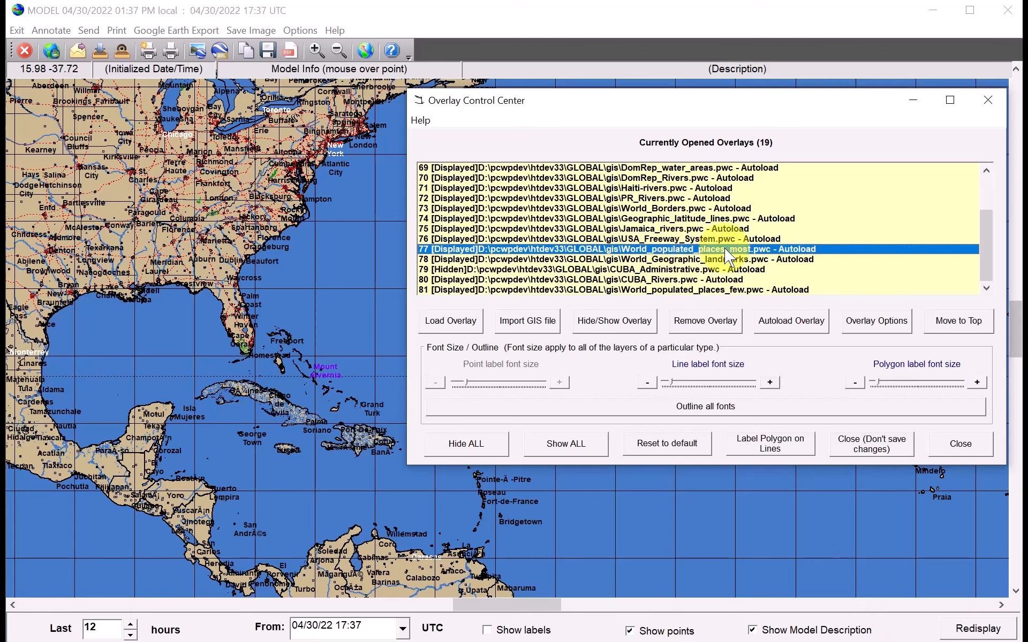
pyautogui.click(619, 323)
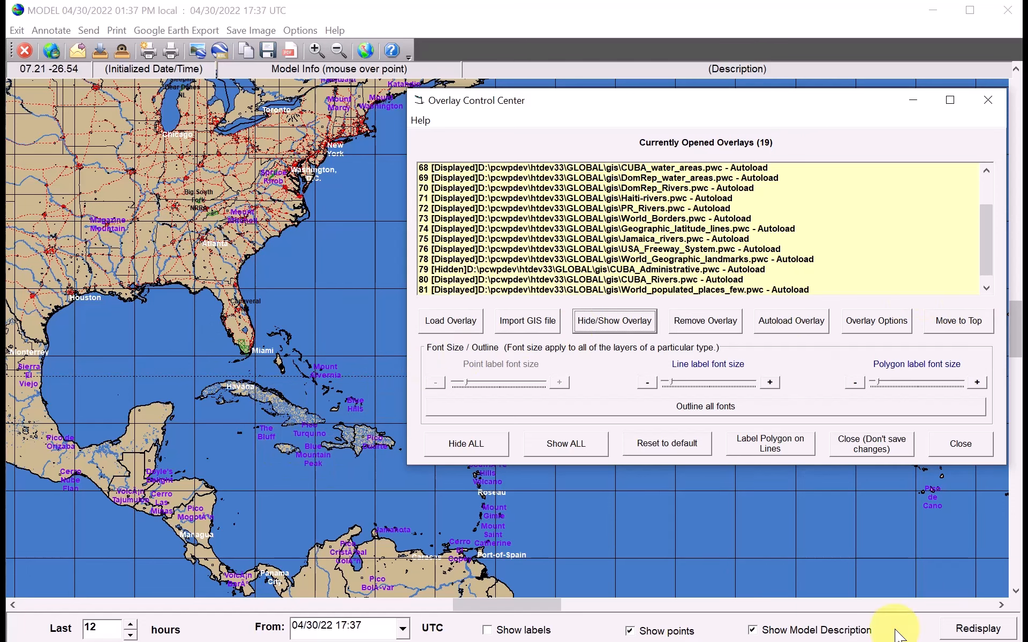
pyautogui.click(691, 259)
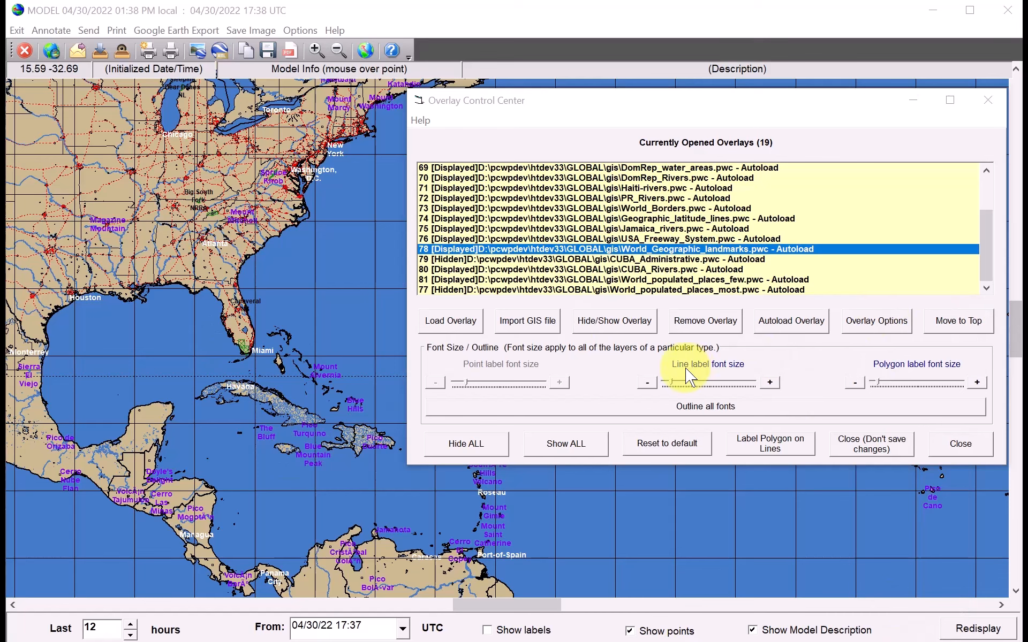
pyautogui.click(606, 326)
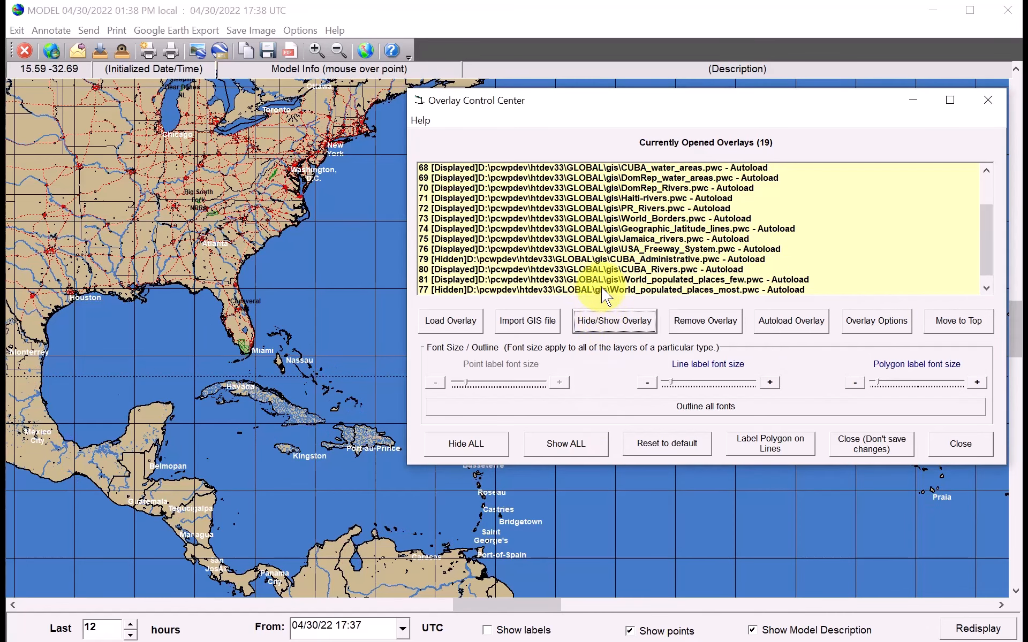
pyautogui.click(621, 250)
pyautogui.click(622, 330)
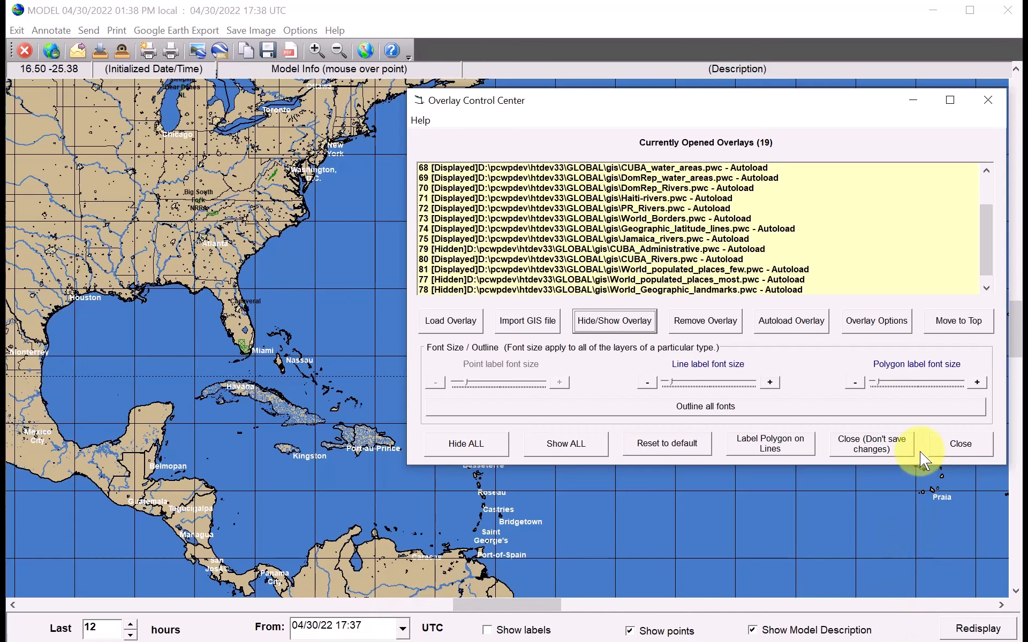
pyautogui.click(958, 445)
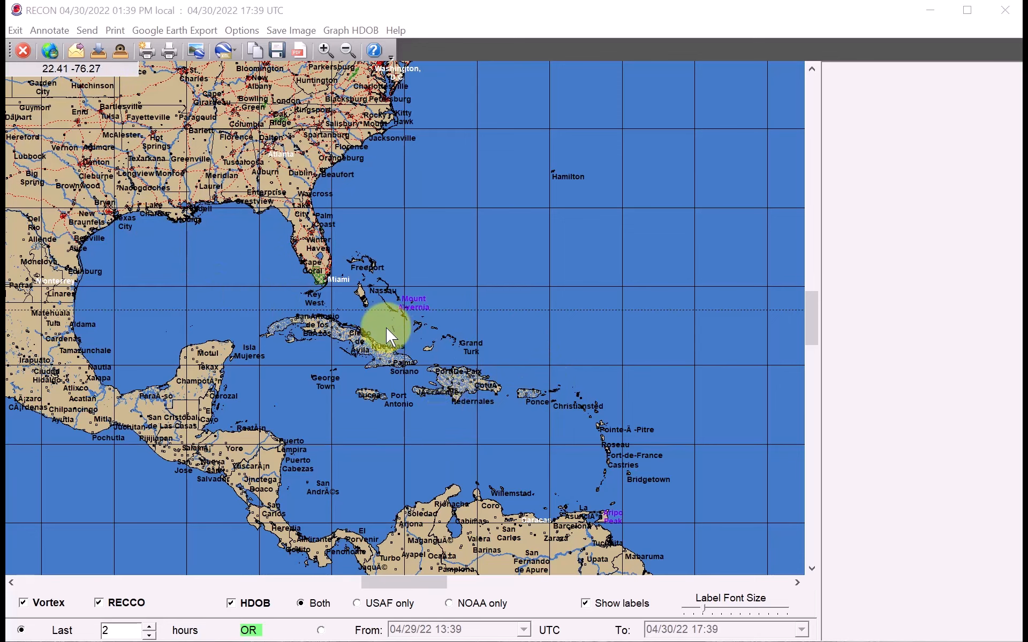
# Zoom the RECON map in on the Gulf of Mexico and Florida, and examine its overlay list in the Overlay Control Center.
pyautogui.moveTo(57, 140); pyautogui.dragTo(482, 387)
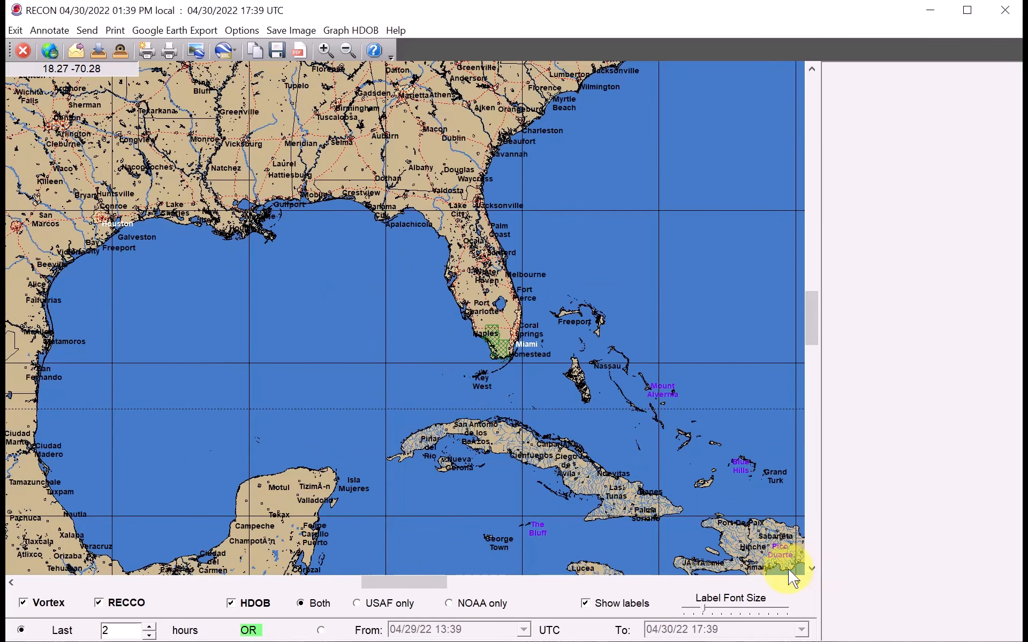
pyautogui.click(49, 51)
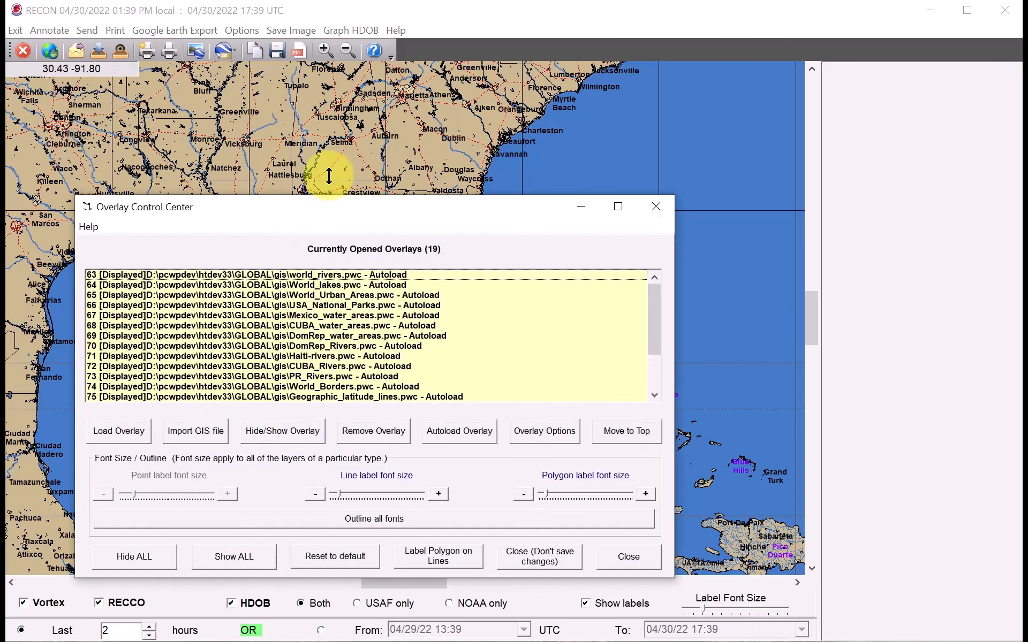
pyautogui.moveTo(329, 176); pyautogui.dragTo(330, 132)
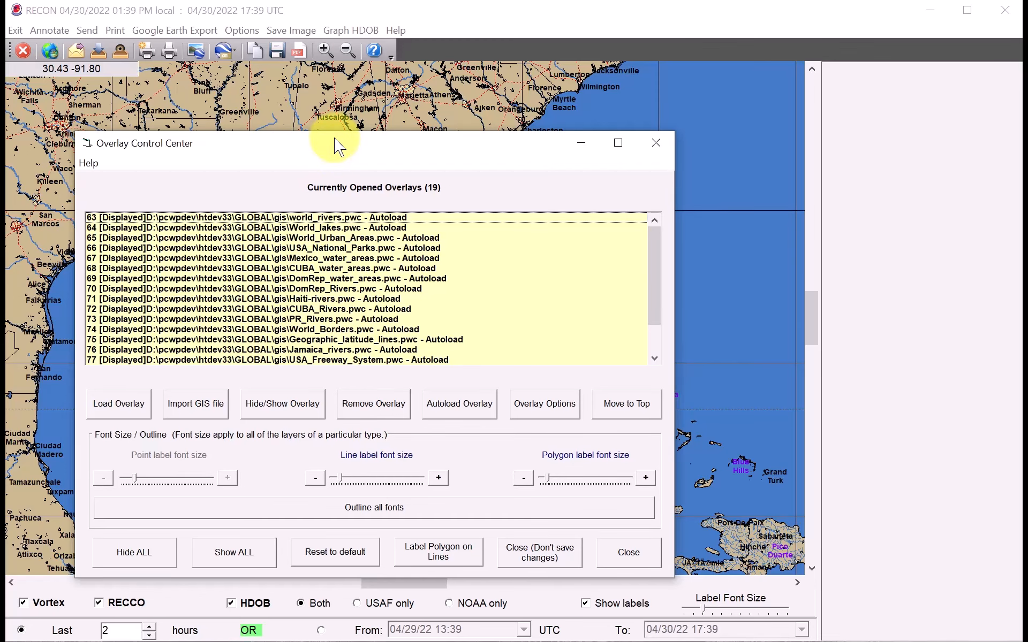
pyautogui.moveTo(335, 144); pyautogui.dragTo(443, 125)
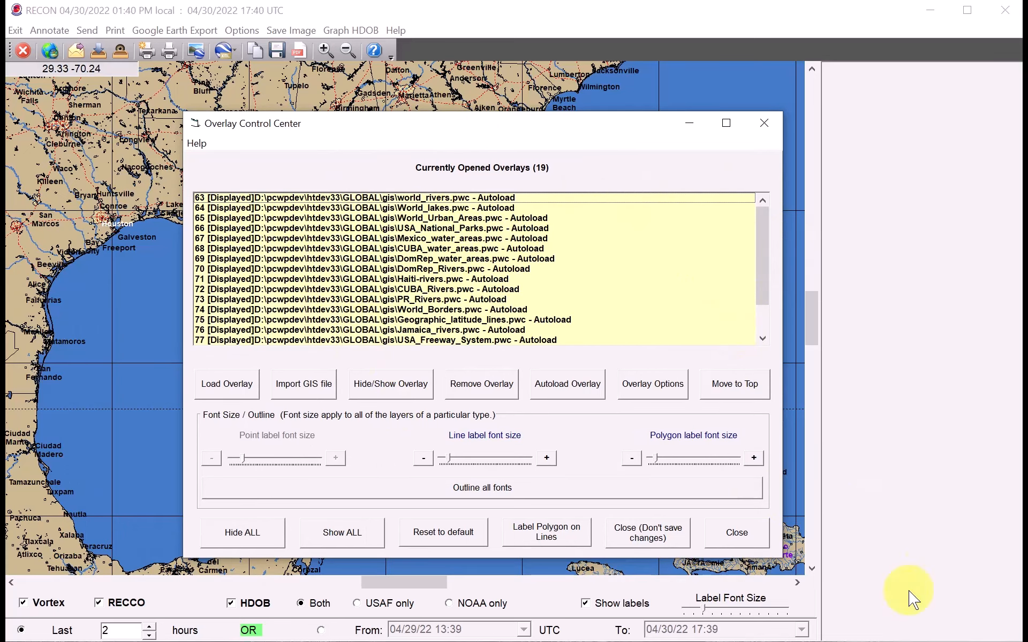
pyautogui.click(736, 532)
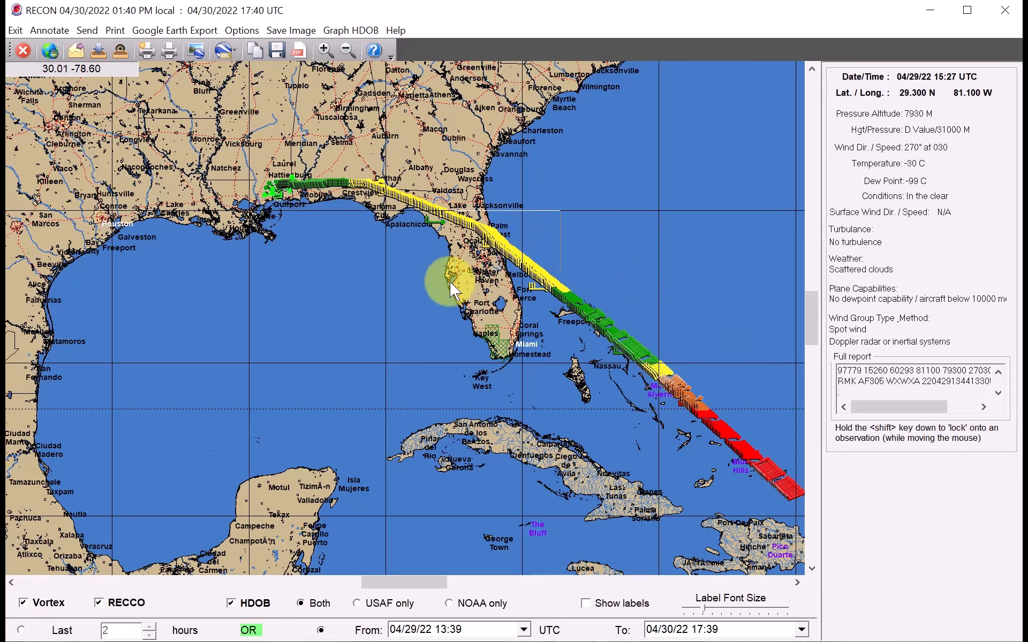
# Show the hidden CUBA_Administrative overlay on the RECON map, view it on the map, and return to the Overlay Control Center.
pyautogui.scroll(3, 450, 282)
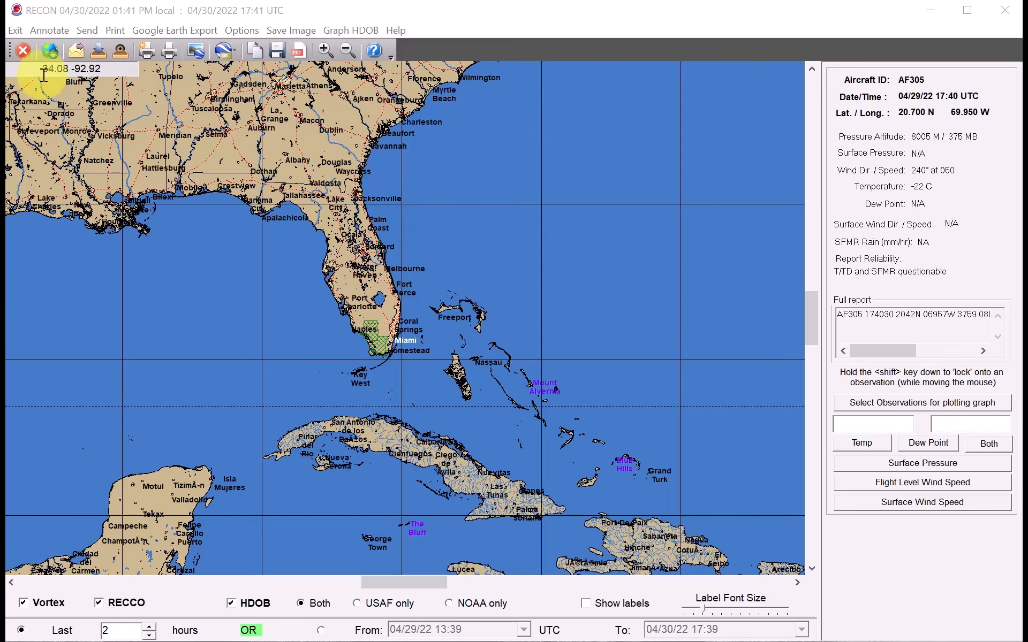
pyautogui.click(50, 52)
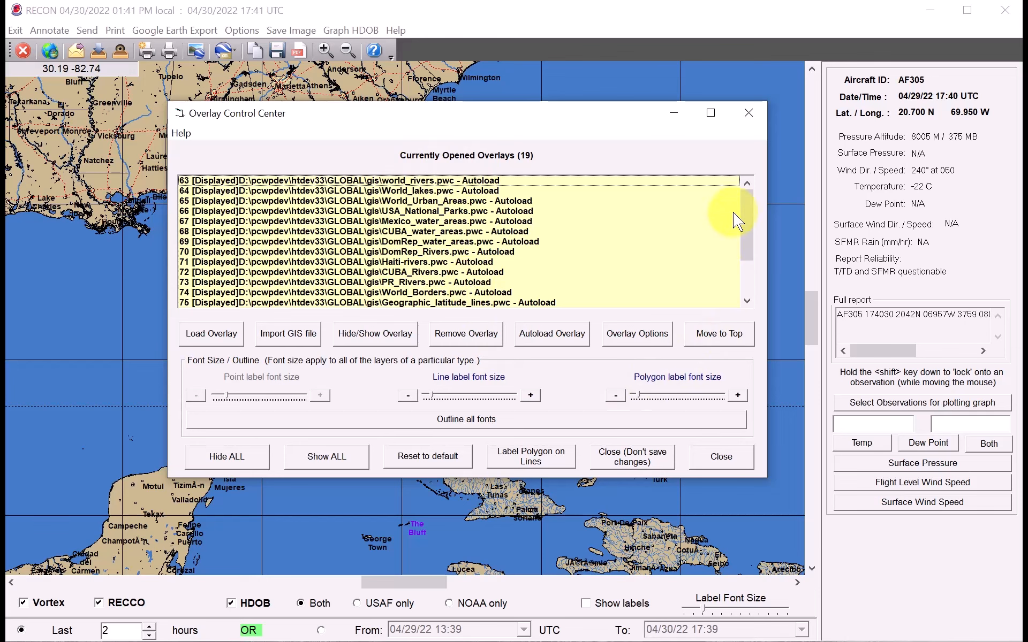
pyautogui.moveTo(751, 205); pyautogui.dragTo(748, 241)
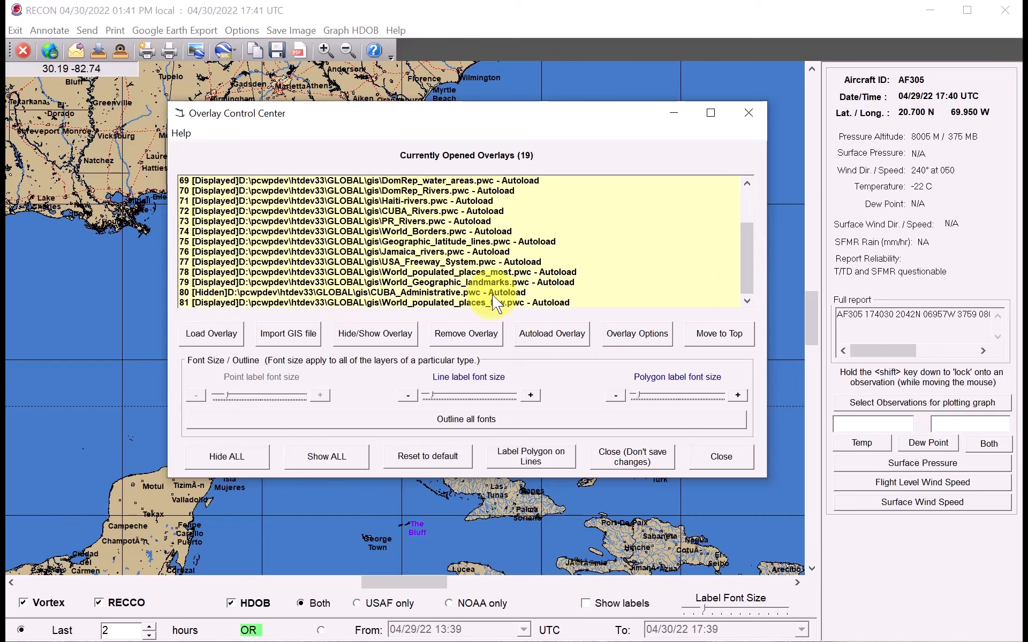
pyautogui.click(318, 293)
pyautogui.click(368, 340)
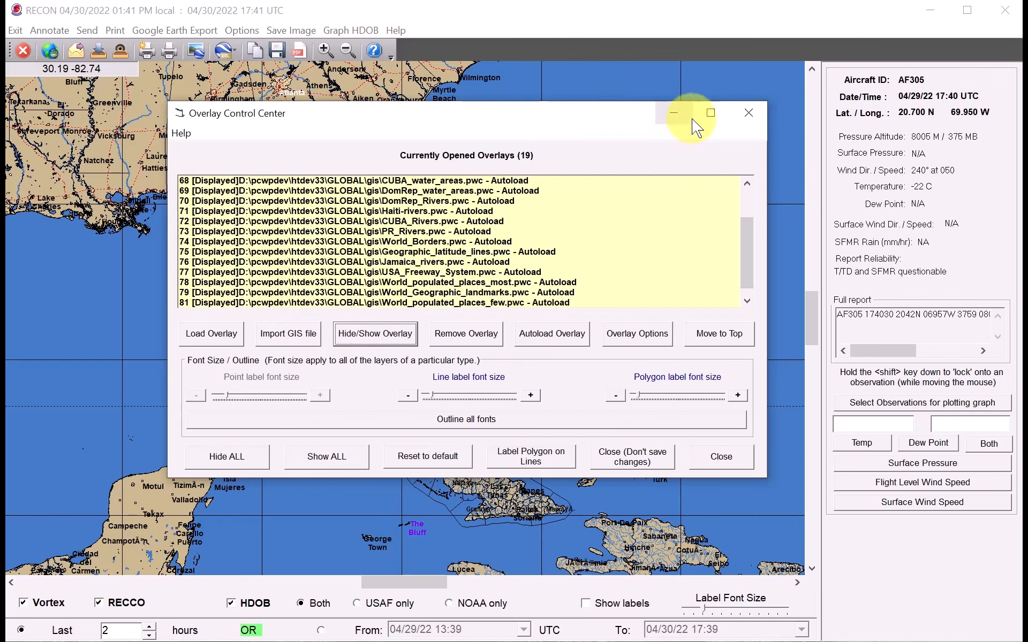
pyautogui.click(605, 80)
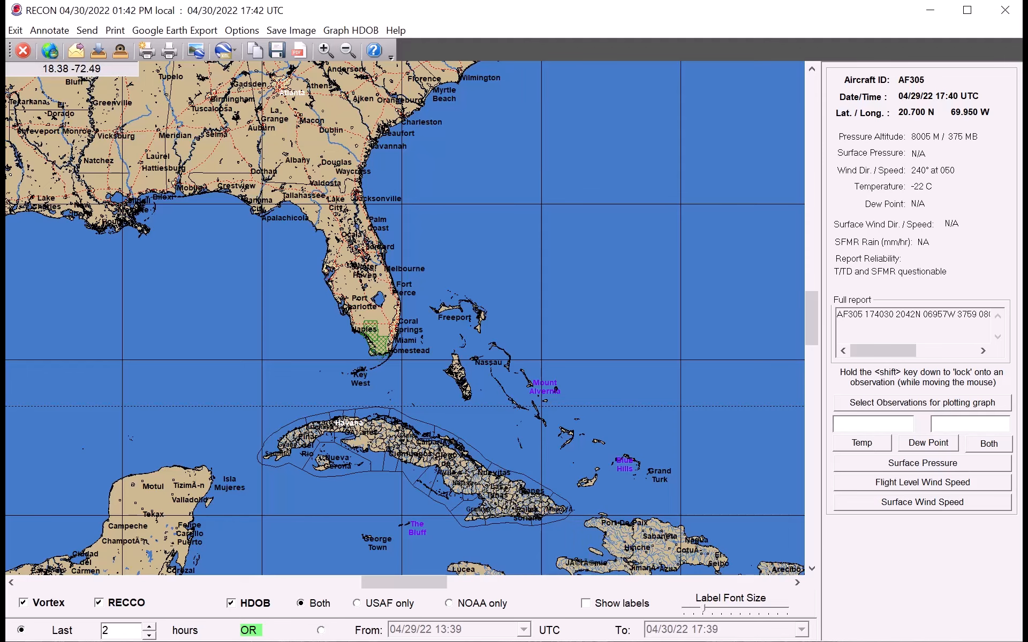
pyautogui.click(736, 641)
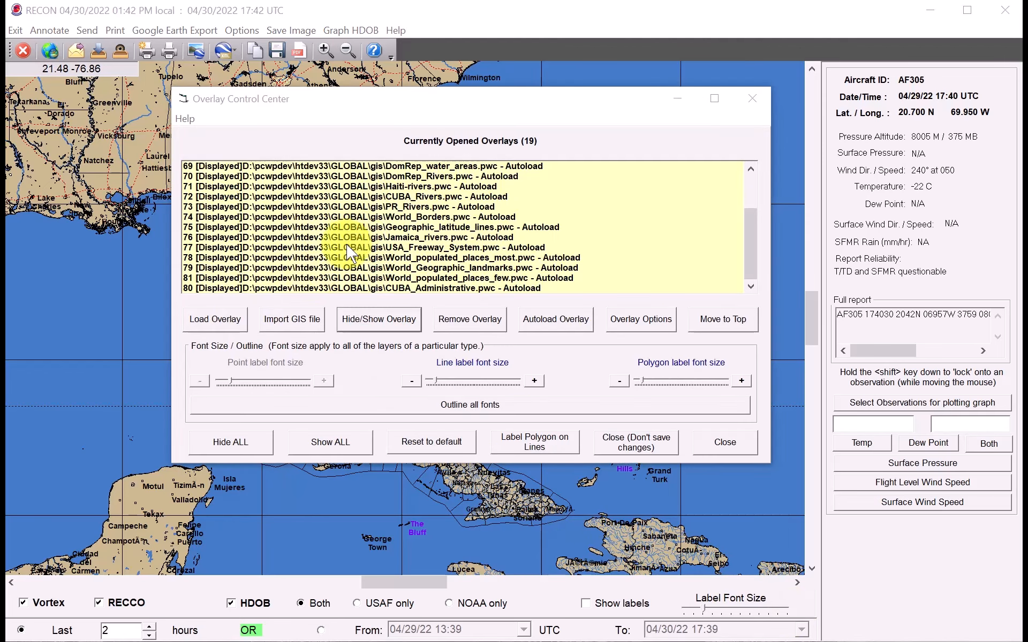
# Load the activeleases.pwc overlay from the gis folder onto the RECON map.
pyautogui.click(200, 321)
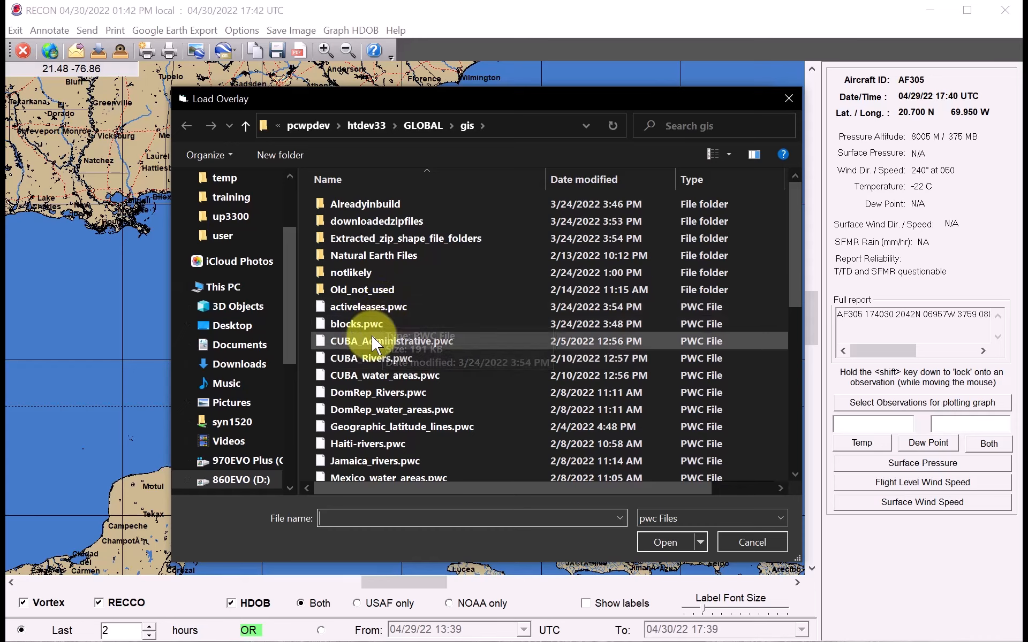
pyautogui.click(364, 307)
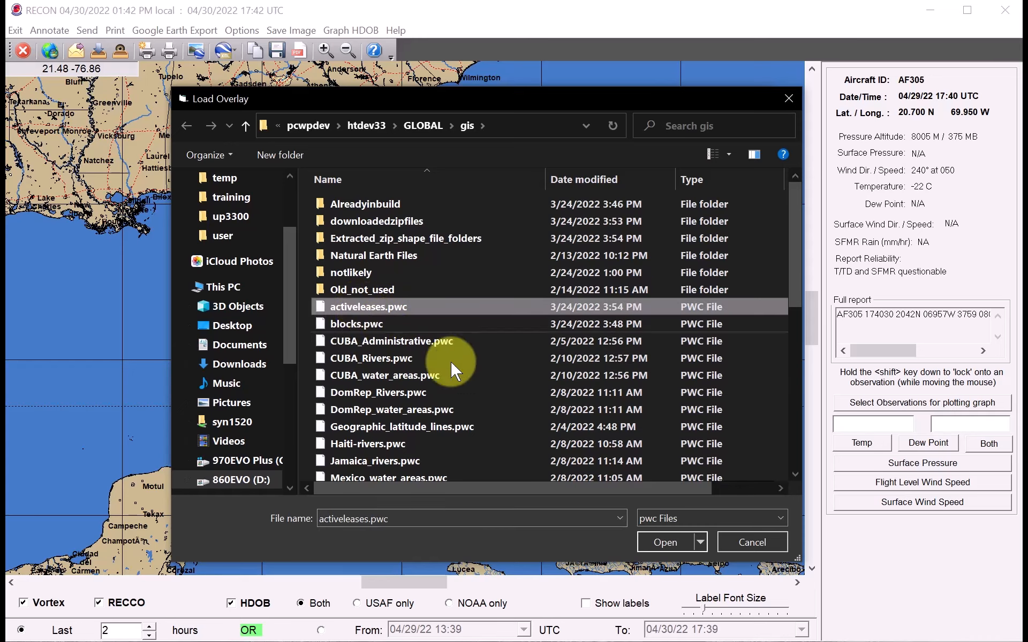
pyautogui.click(673, 544)
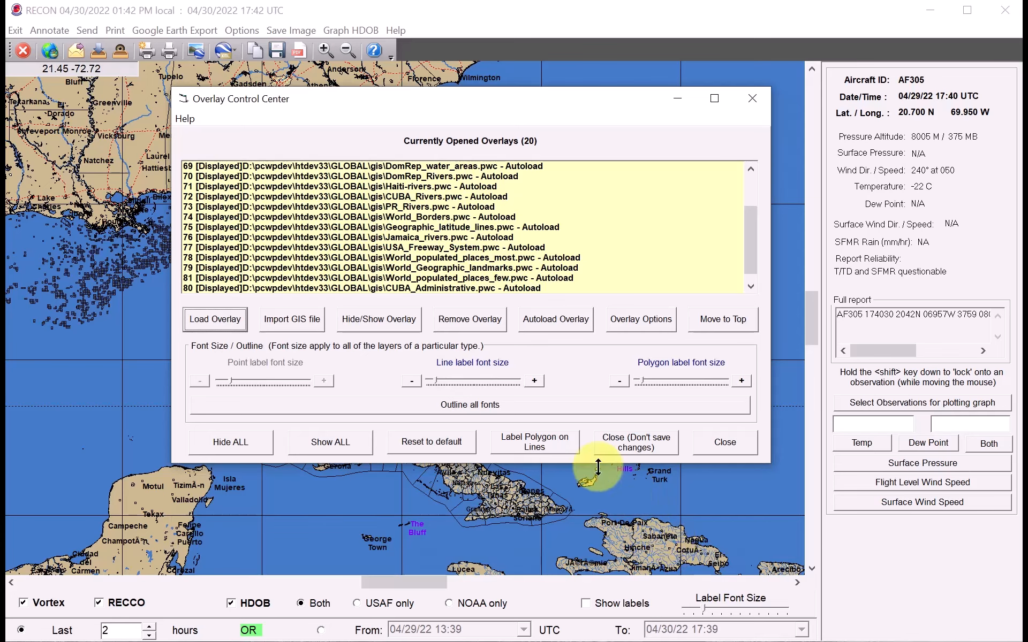
pyautogui.moveTo(413, 98); pyautogui.dragTo(463, 122)
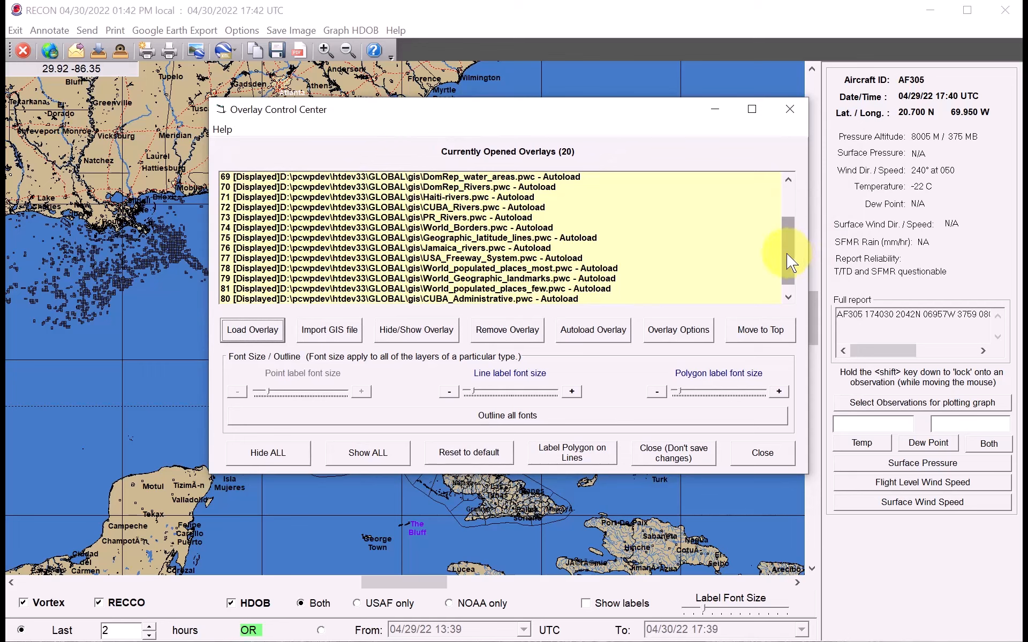
# Hide the activeleases.pwc overlay on the RECON map and review the overlay list from its beginning.
pyautogui.scroll(-1, 788, 257)
pyautogui.click(278, 298)
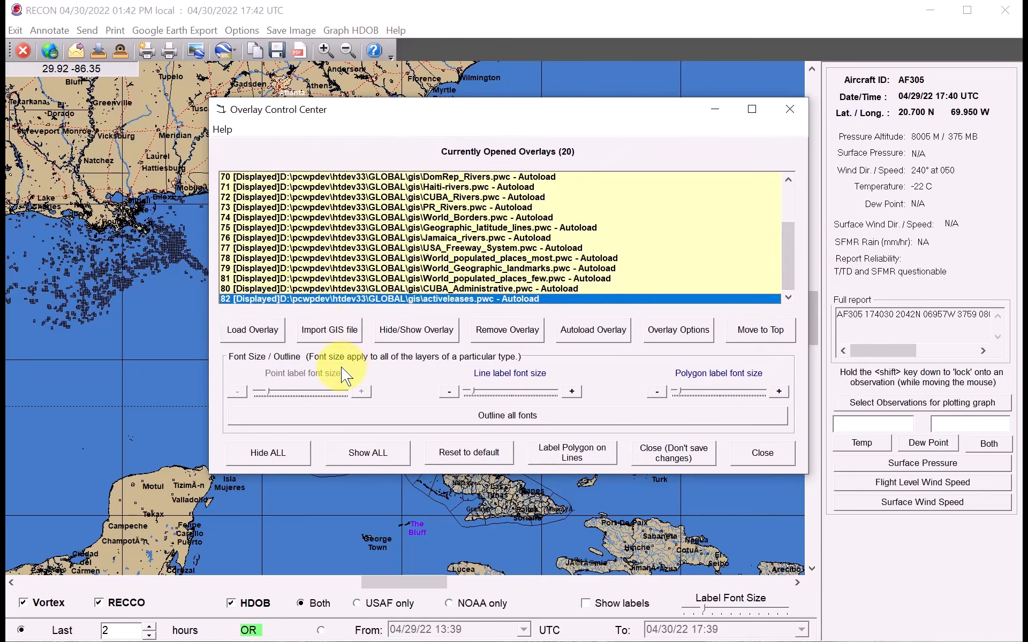
pyautogui.click(403, 330)
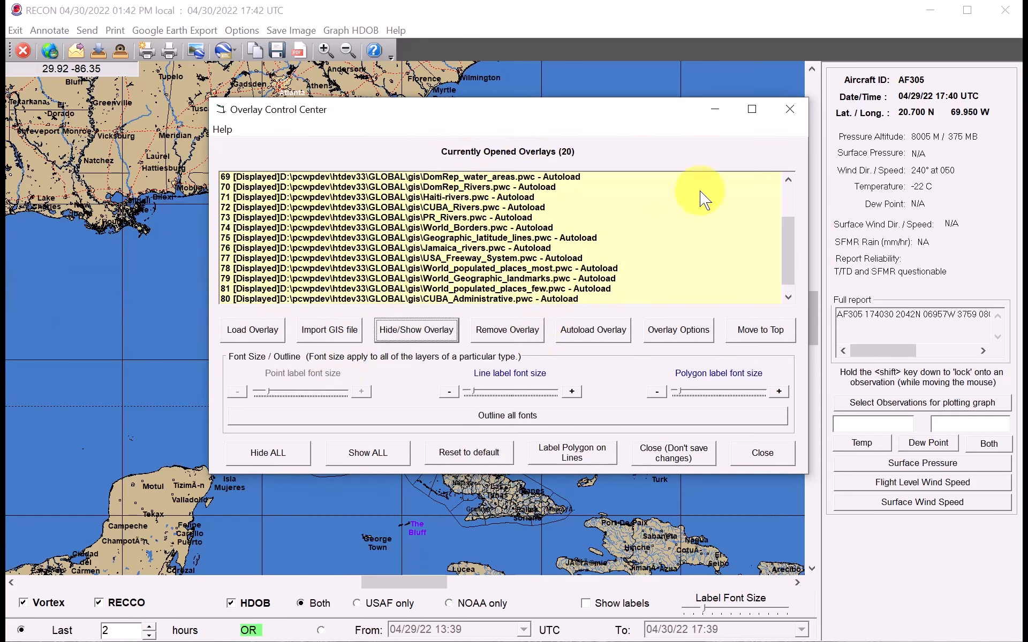
pyautogui.moveTo(788, 280); pyautogui.dragTo(787, 182)
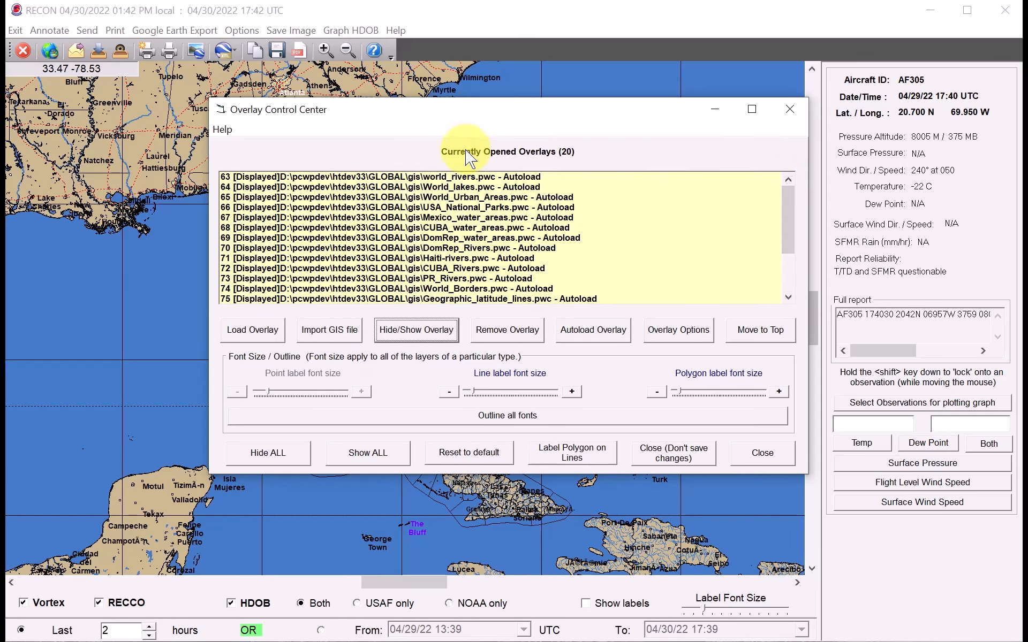
pyautogui.click(332, 331)
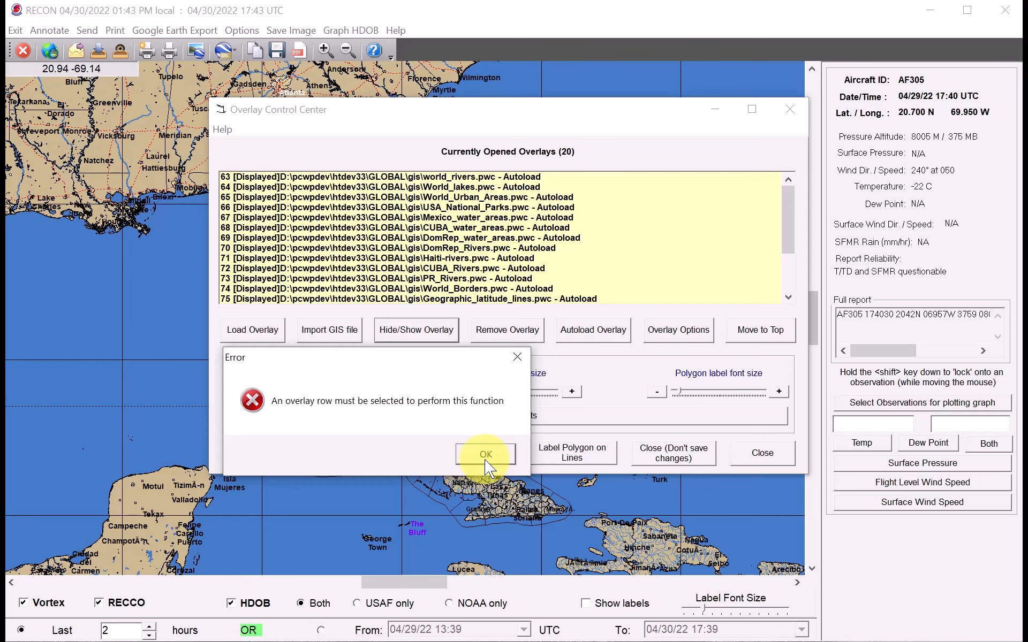
# Hide the World_Borders.pwc overlay on the RECON map and display it again.
pyautogui.click(485, 465)
pyautogui.click(455, 289)
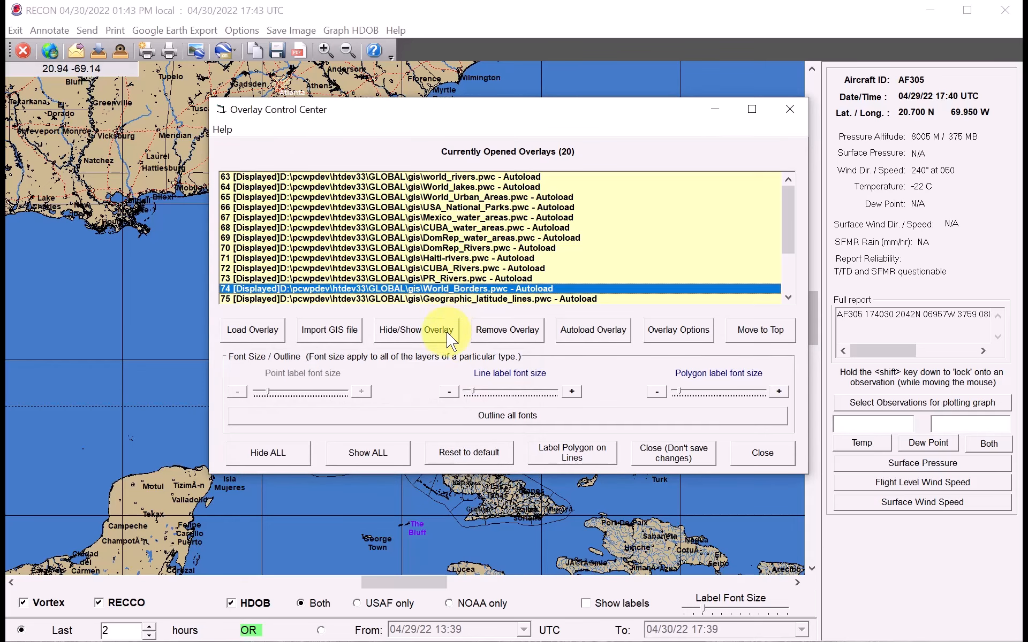
pyautogui.click(411, 331)
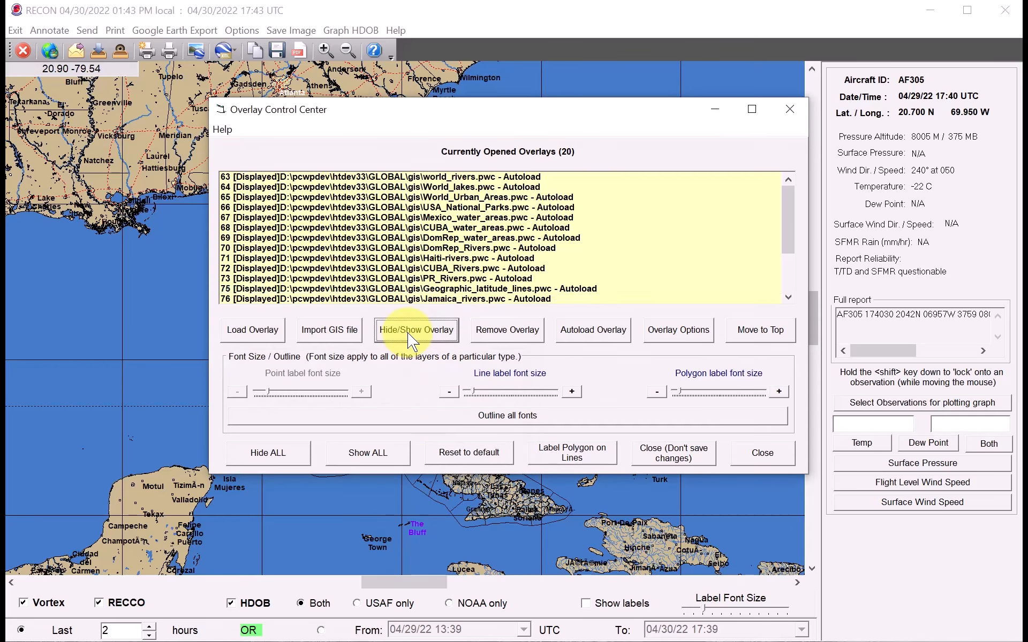
pyautogui.click(427, 217)
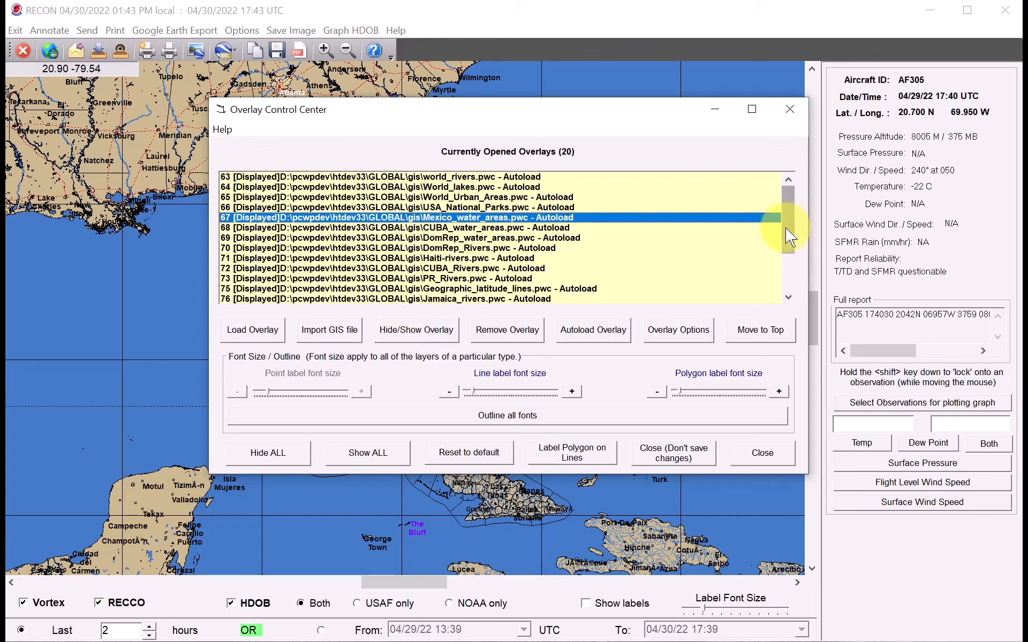
pyautogui.moveTo(786, 227); pyautogui.dragTo(782, 324)
pyautogui.click(444, 300)
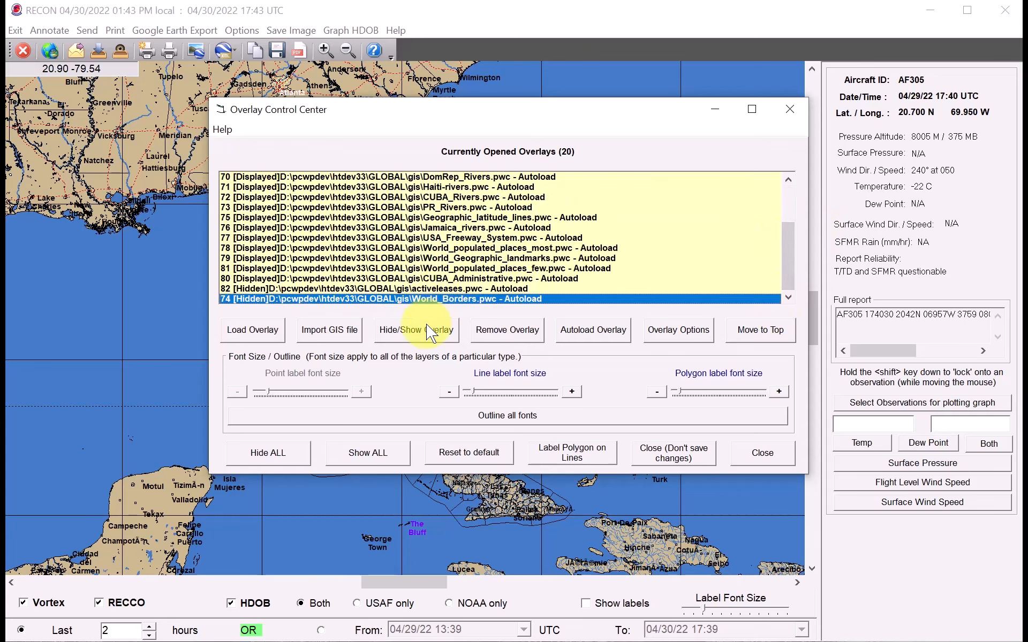
pyautogui.click(428, 331)
# Remove the hidden activeleases.pwc overlay from the RECON map's overlay list.
pyautogui.moveTo(785, 266); pyautogui.dragTo(788, 272)
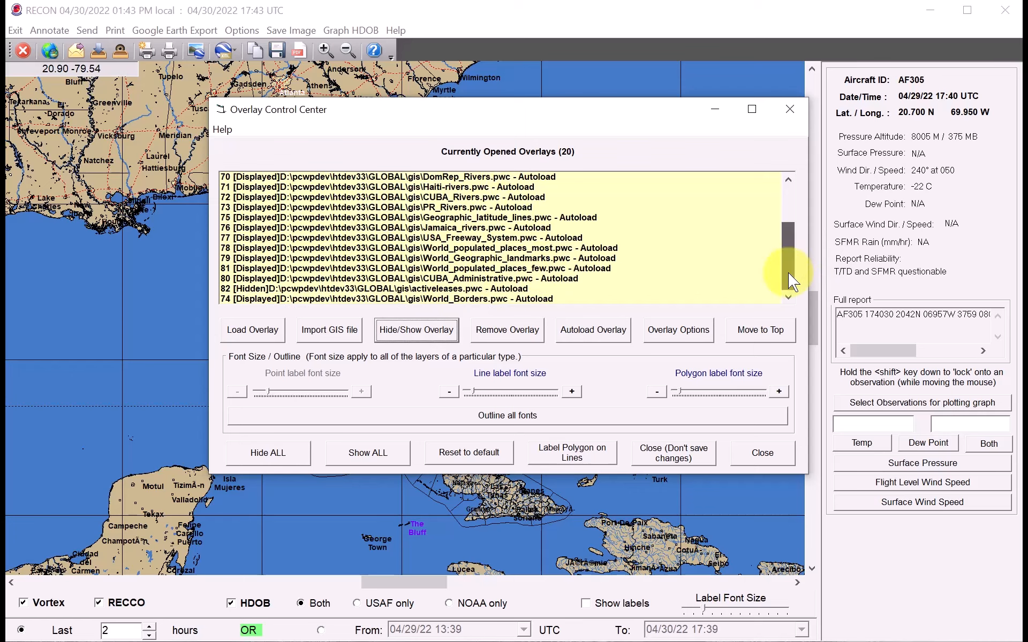
pyautogui.click(412, 299)
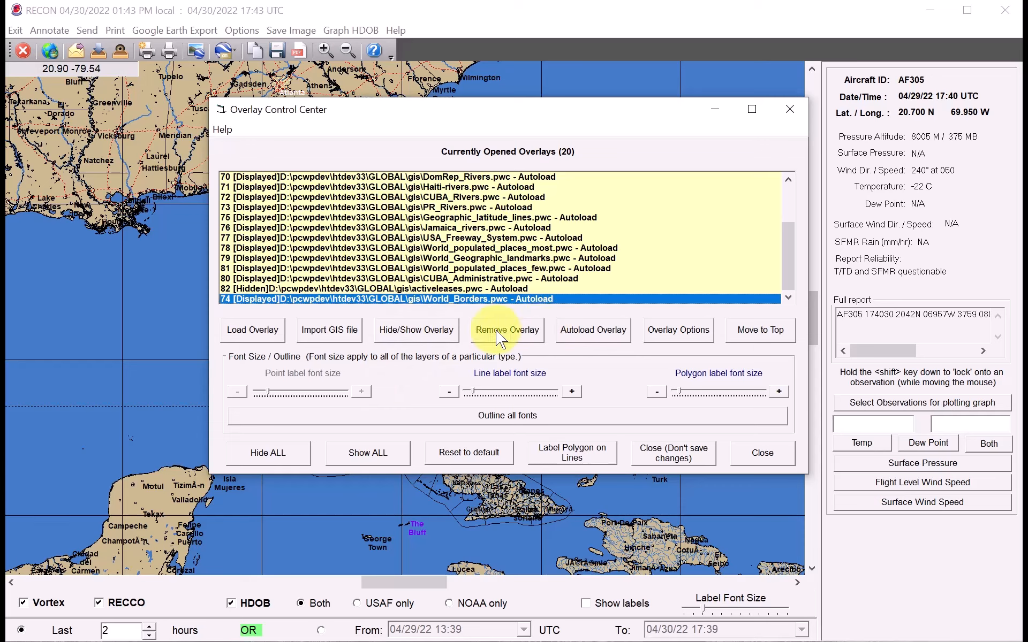
pyautogui.click(475, 290)
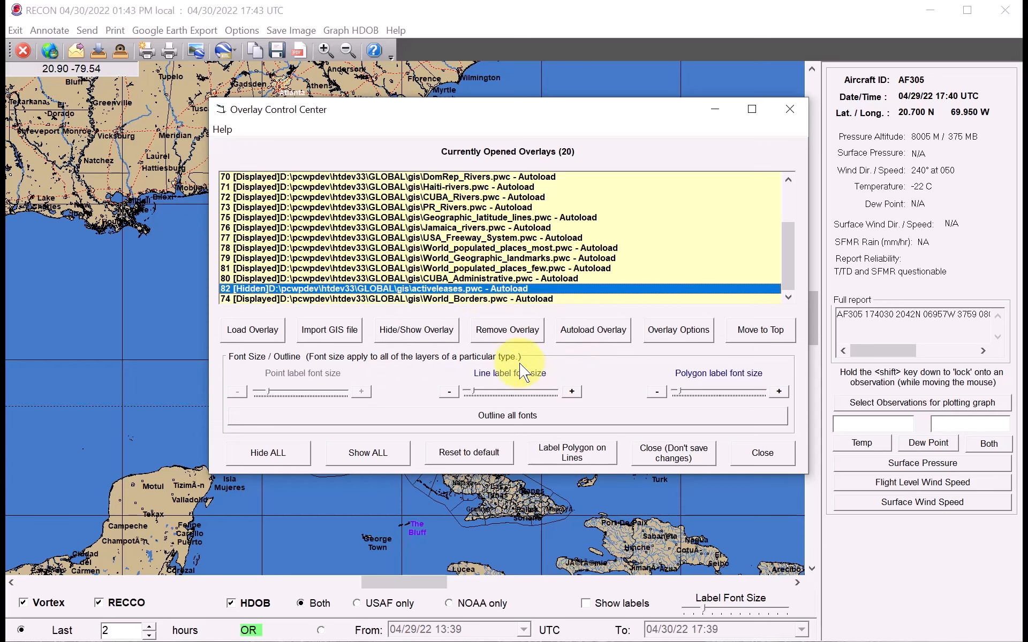
pyautogui.click(524, 331)
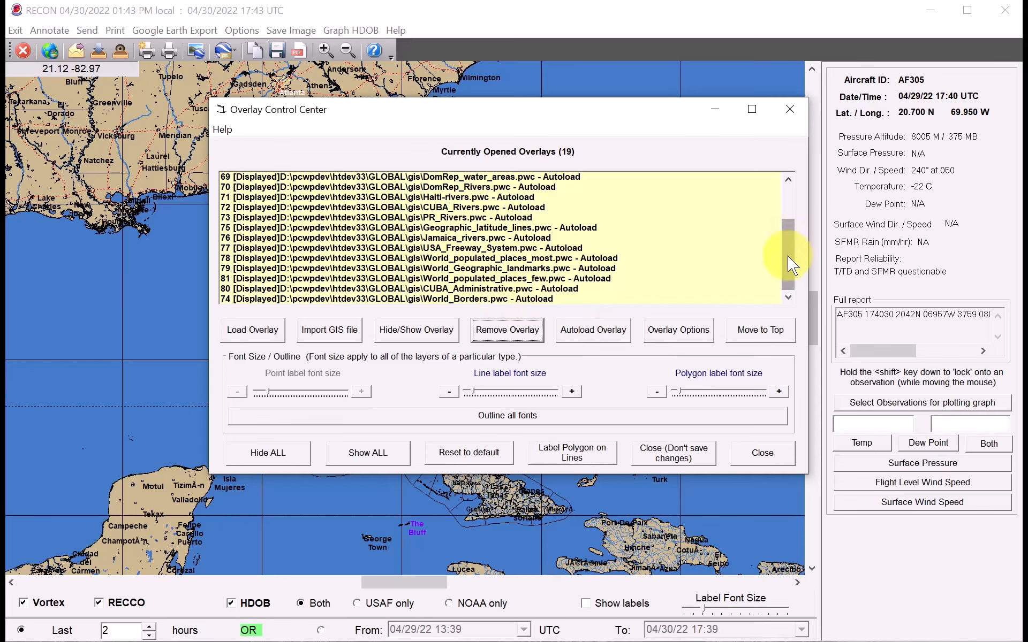
# Examine the draw and label options of the world_rivers.pwc overlay and leave them without applying anything.
pyautogui.moveTo(787, 256); pyautogui.dragTo(787, 193)
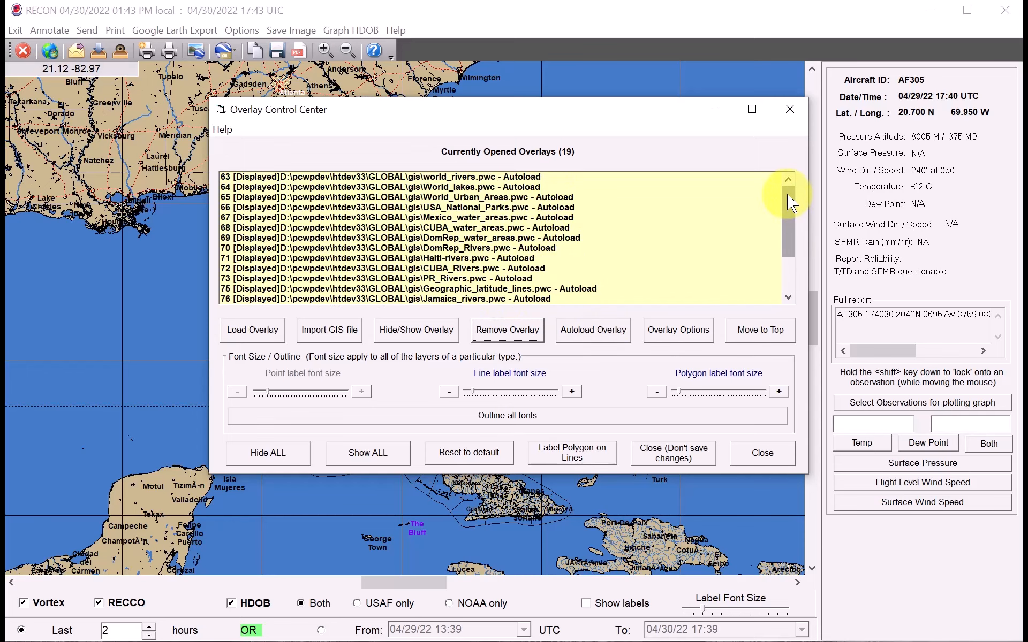
pyautogui.click(501, 177)
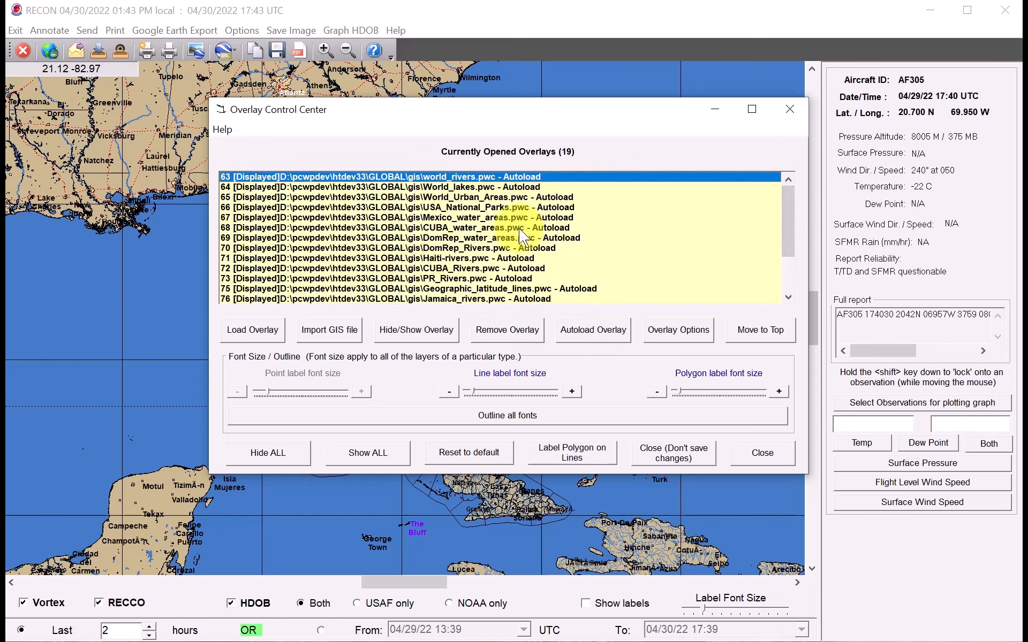
pyautogui.click(691, 339)
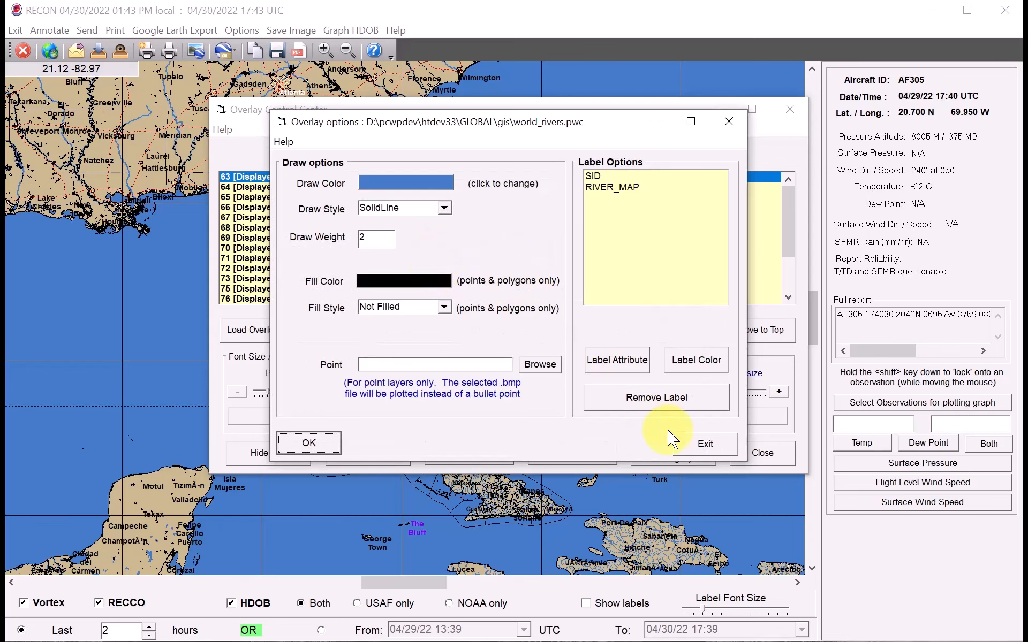
pyautogui.click(691, 446)
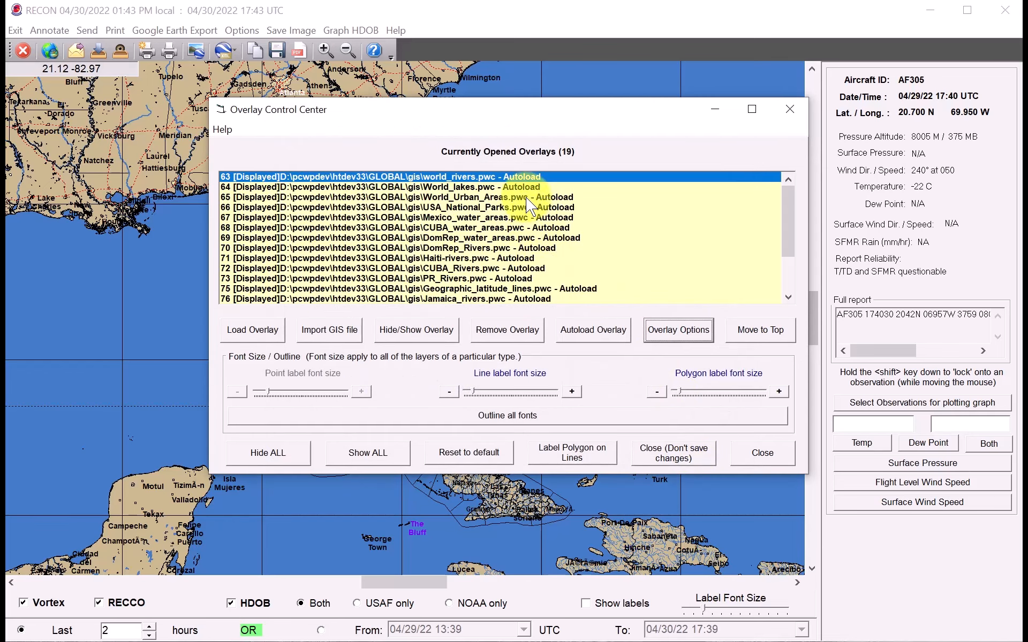
# Apply the custom blue map water color as the fill color of the World_lakes.pwc overlay.
pyautogui.click(474, 187)
pyautogui.click(663, 335)
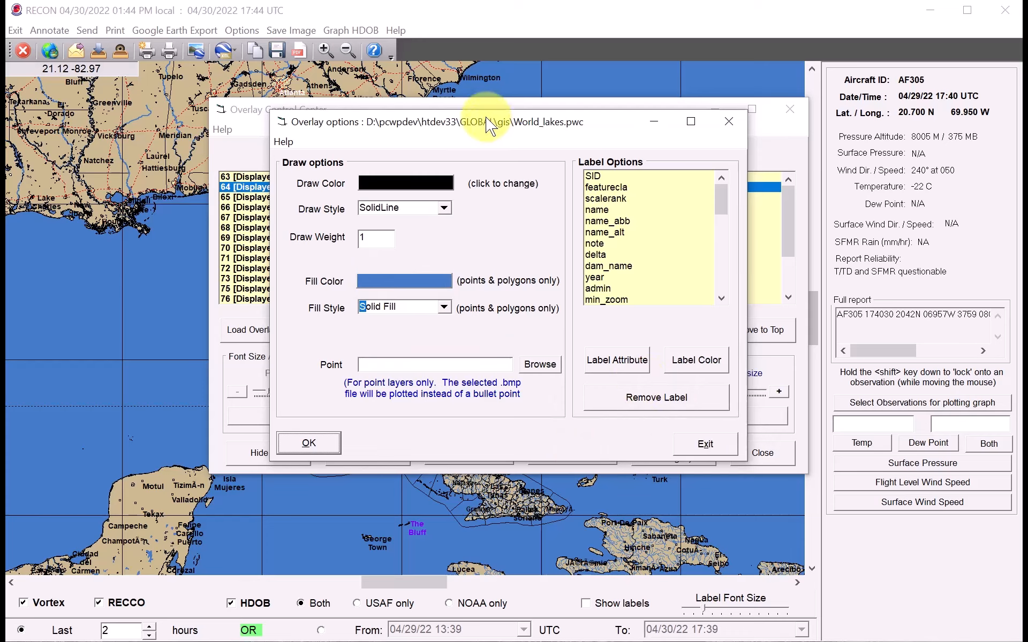
pyautogui.click(385, 278)
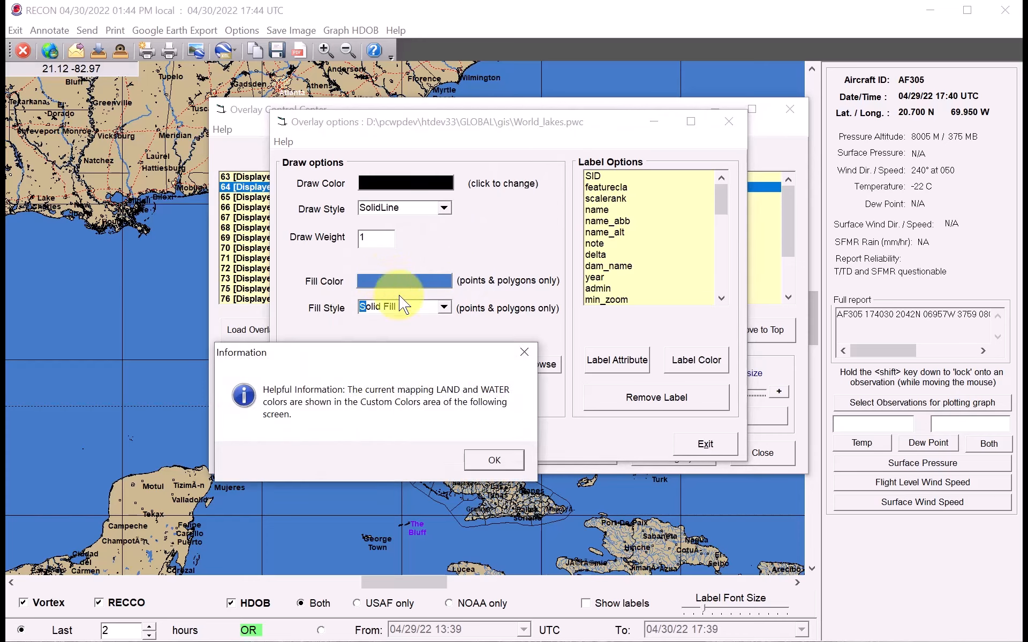
pyautogui.click(495, 462)
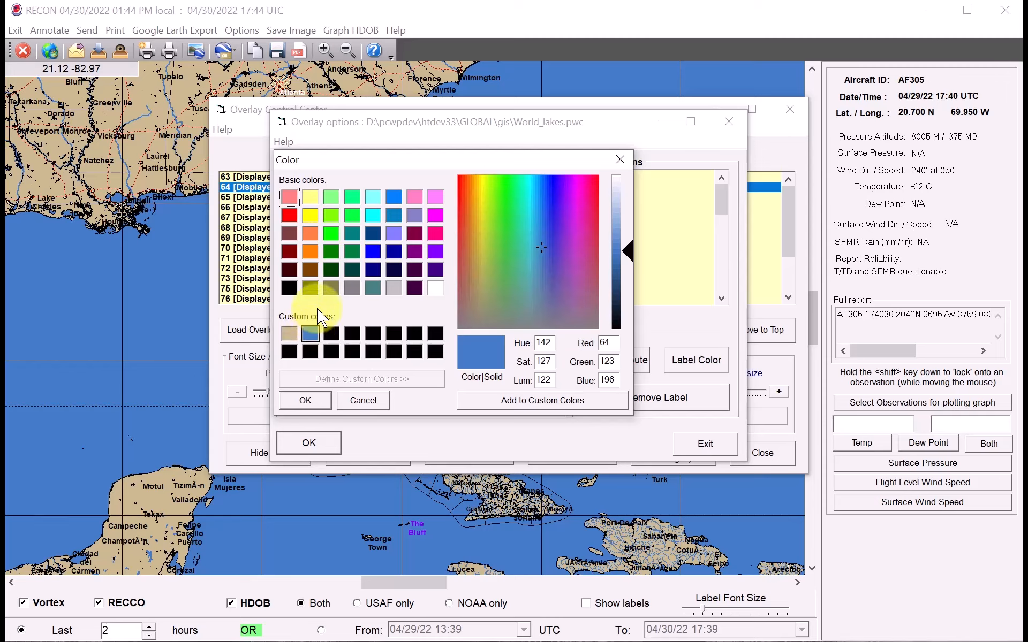
pyautogui.click(305, 400)
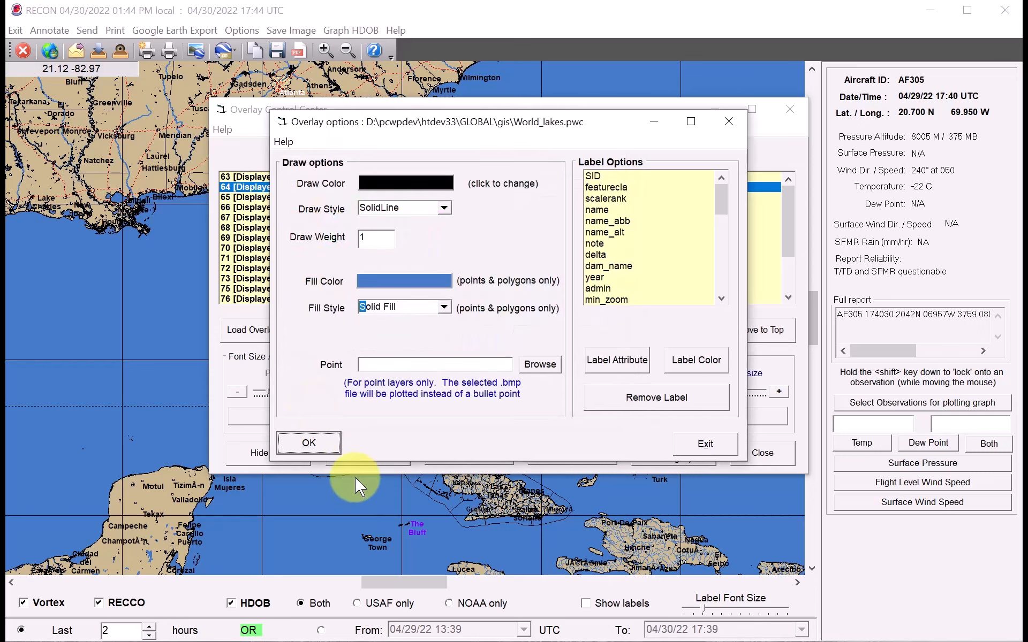
pyautogui.click(308, 444)
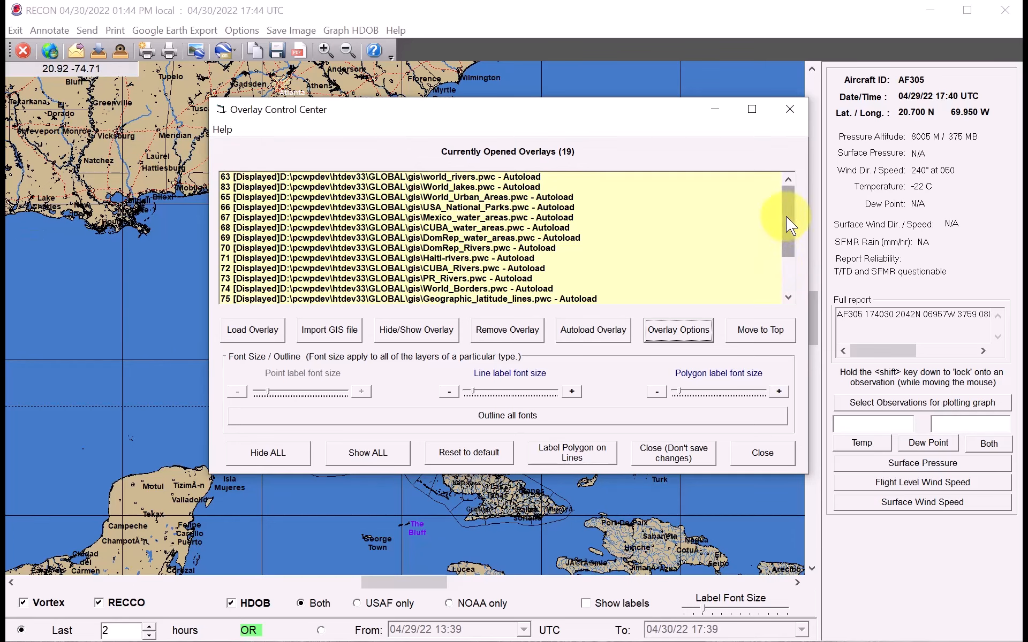
# Set the fill color of the Mexico_water_areas.pwc overlay to red and return to the RECON map.
pyautogui.moveTo(786, 217); pyautogui.dragTo(781, 281)
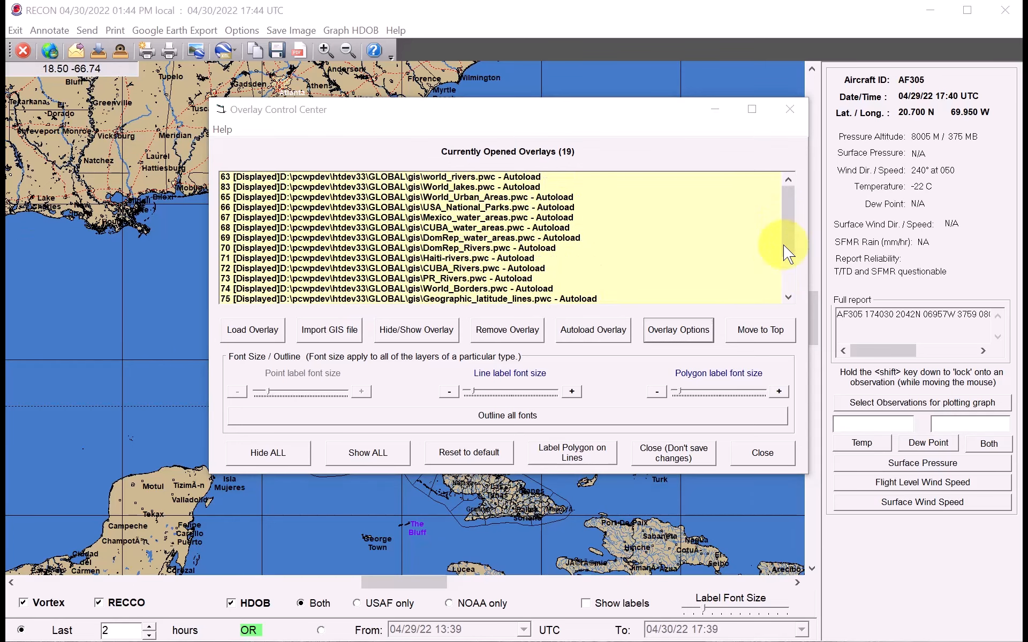
pyautogui.moveTo(788, 221); pyautogui.dragTo(787, 282)
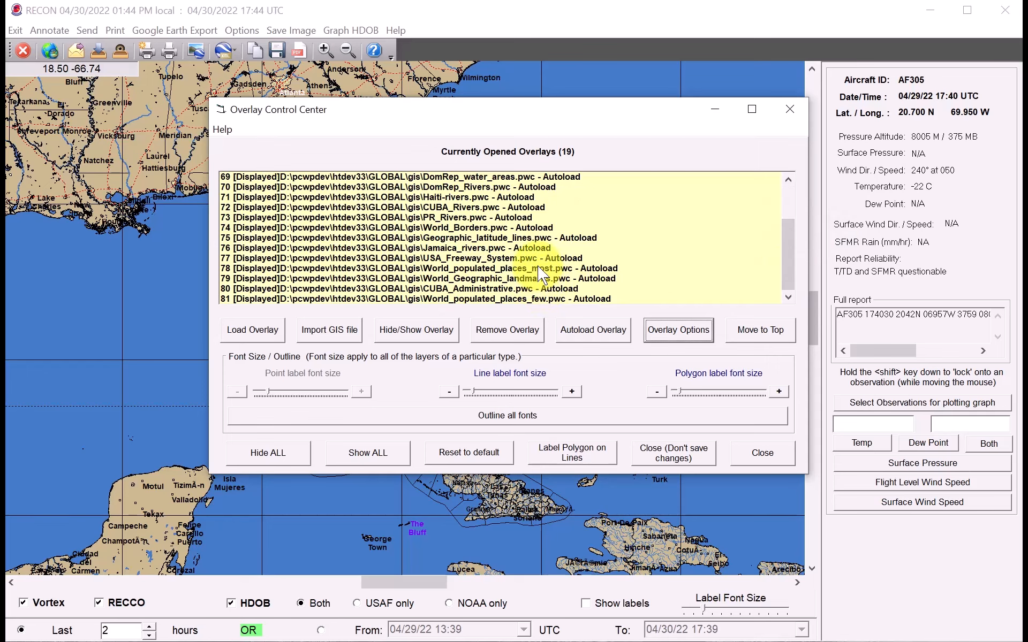
pyautogui.scroll(2, 485, 257)
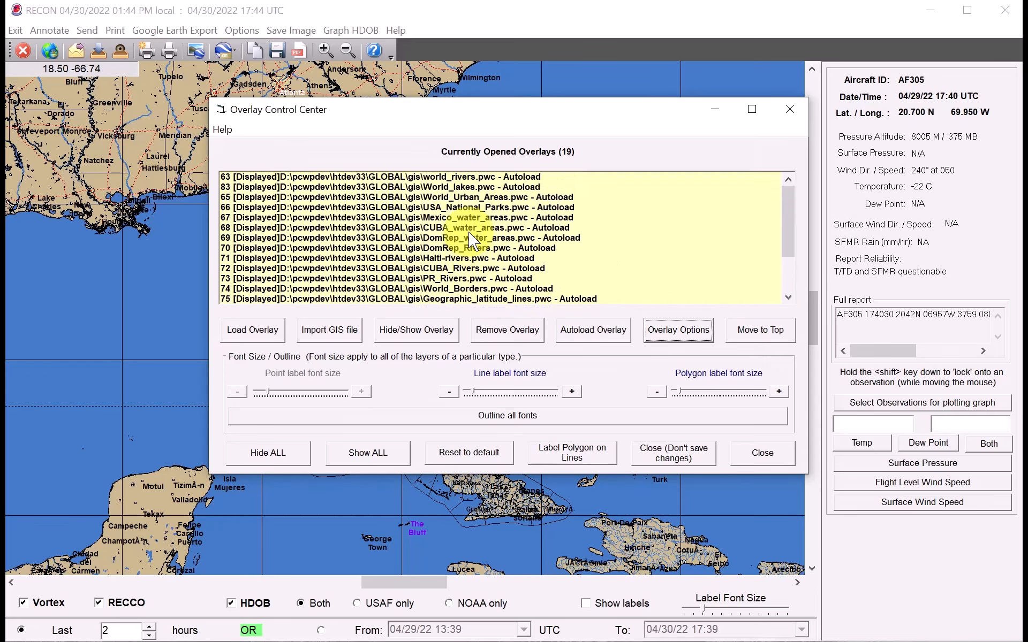
pyautogui.click(466, 217)
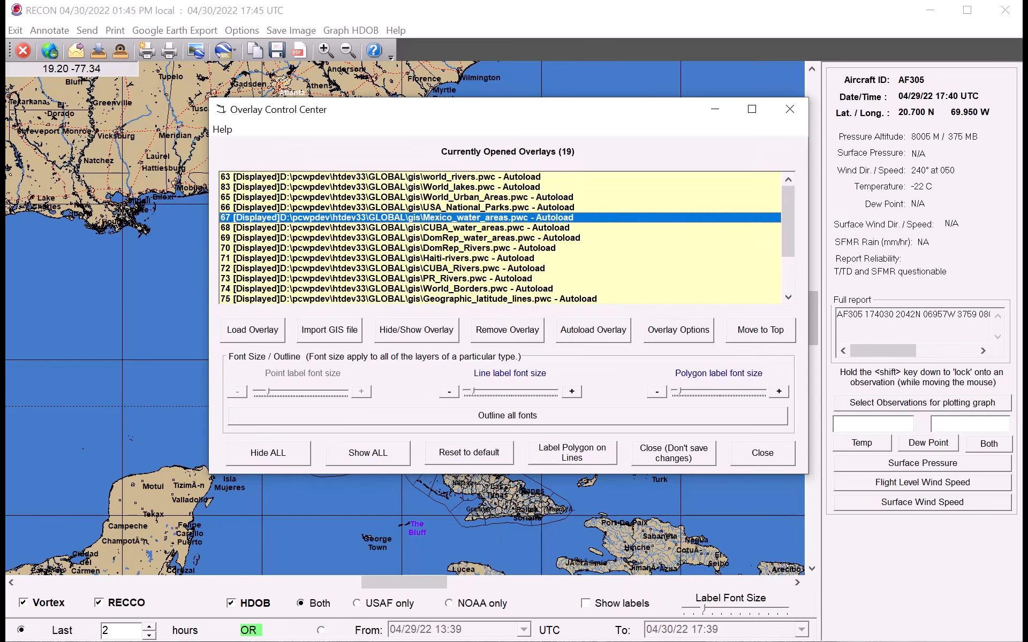
pyautogui.click(678, 329)
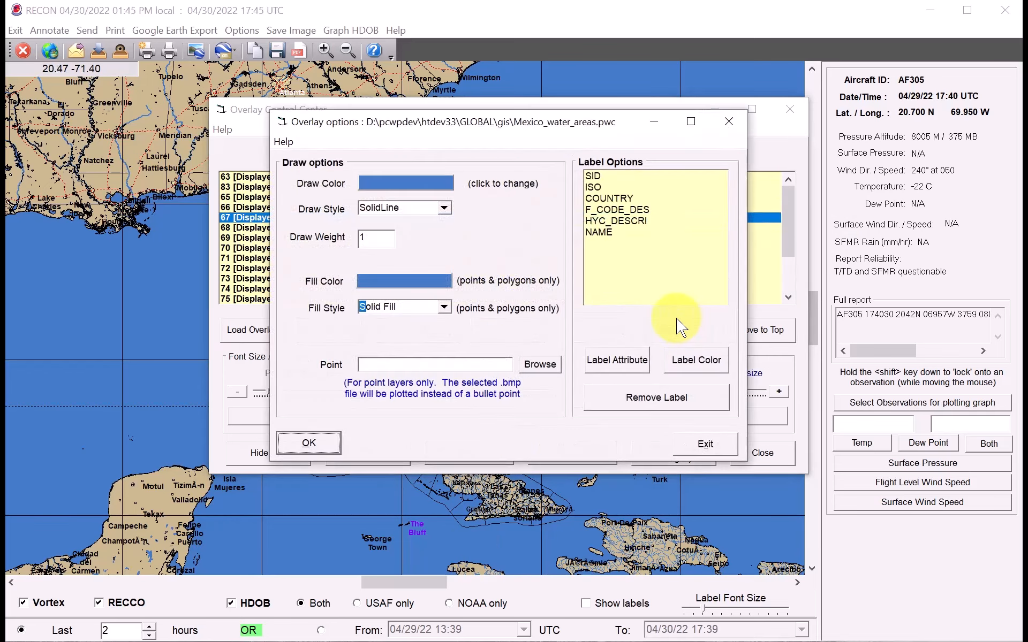
pyautogui.click(404, 281)
pyautogui.click(490, 459)
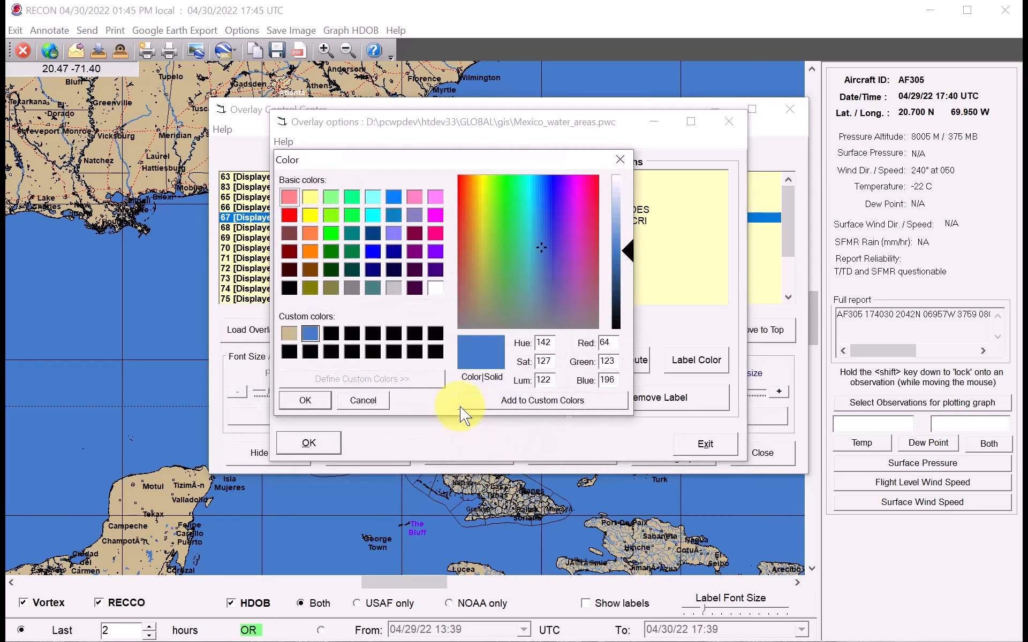
pyautogui.click(290, 215)
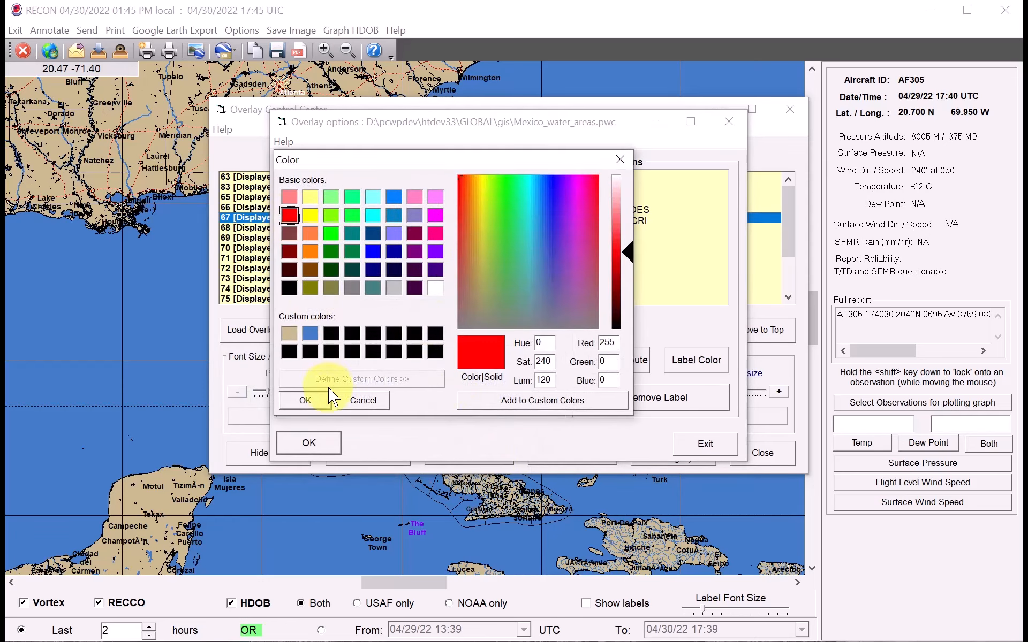
pyautogui.click(321, 400)
pyautogui.click(316, 444)
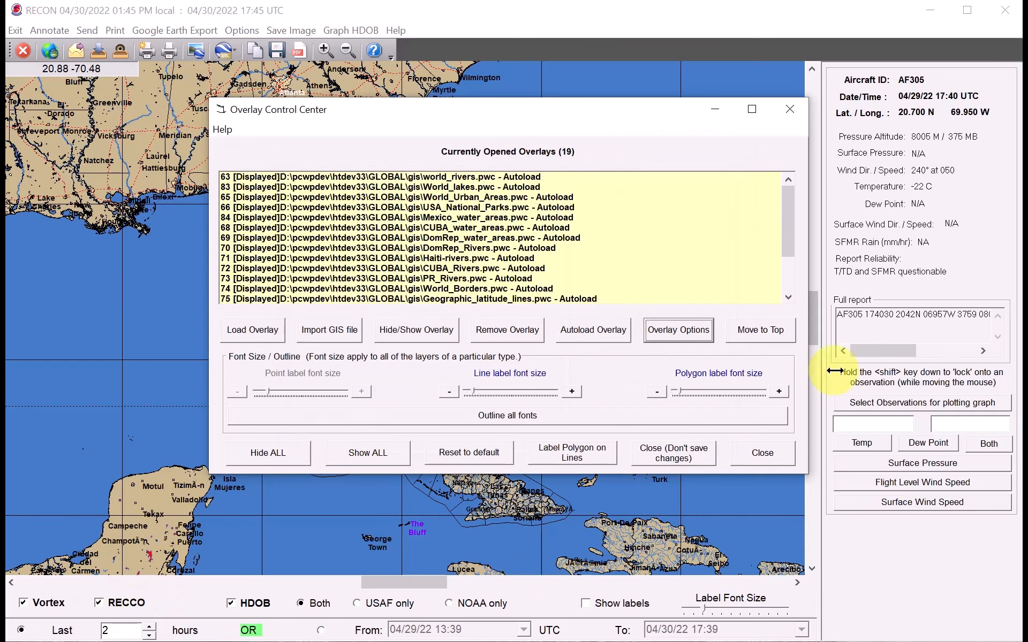
pyautogui.click(762, 453)
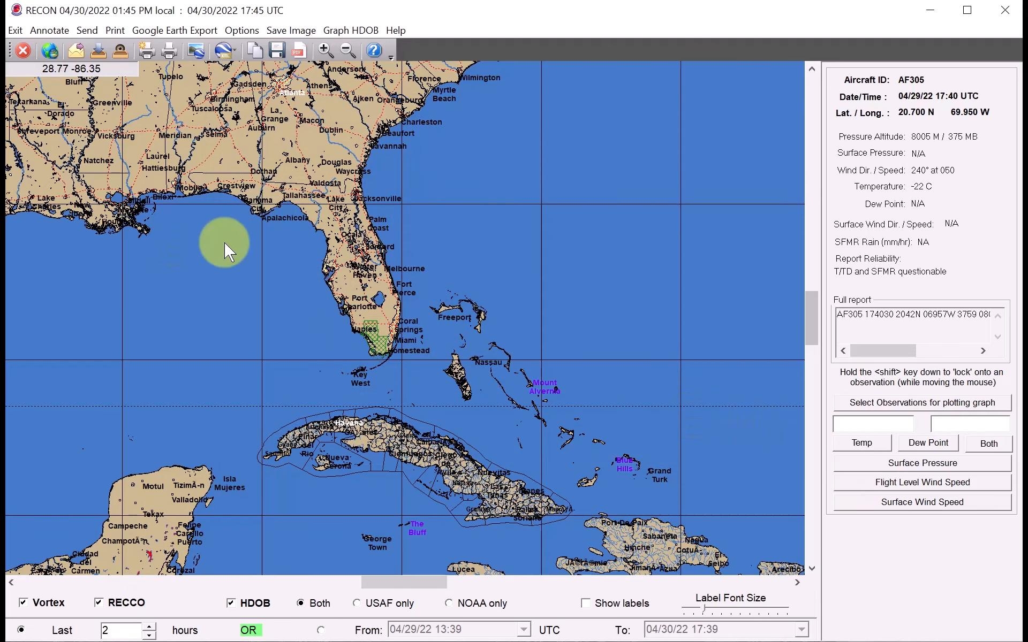
# Reset the RECON map's overlays to default in the Overlay Control Center.
pyautogui.click(51, 49)
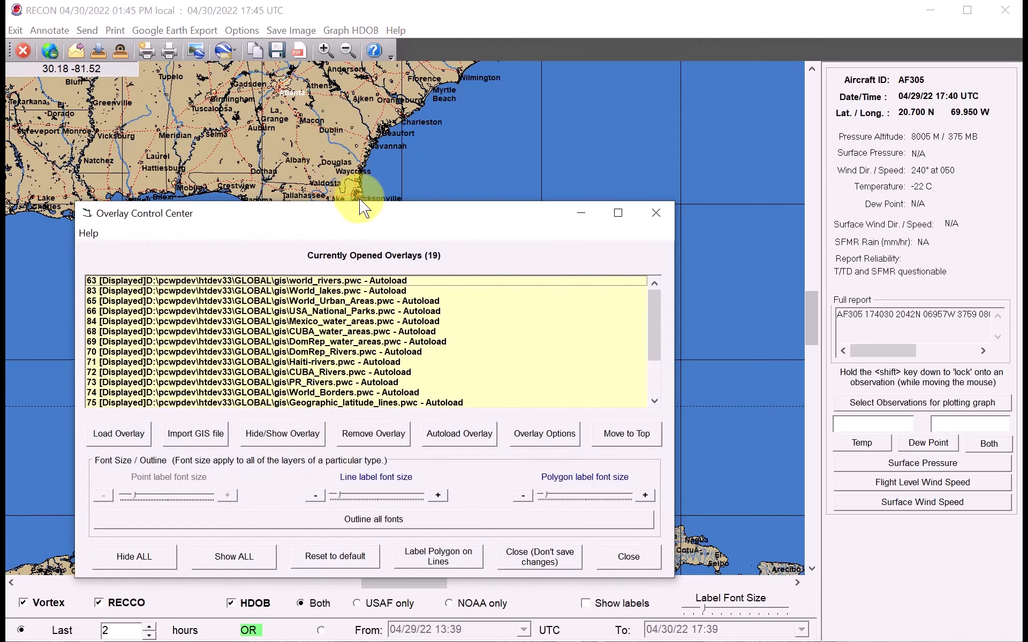
pyautogui.moveTo(361, 208); pyautogui.dragTo(458, 115)
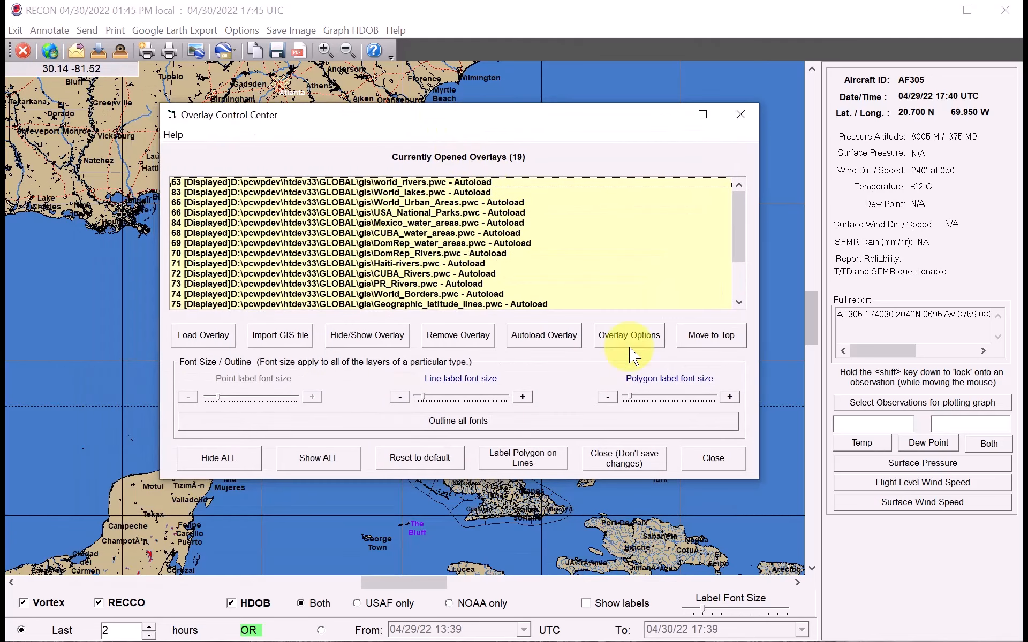
pyautogui.click(415, 459)
pyautogui.click(488, 453)
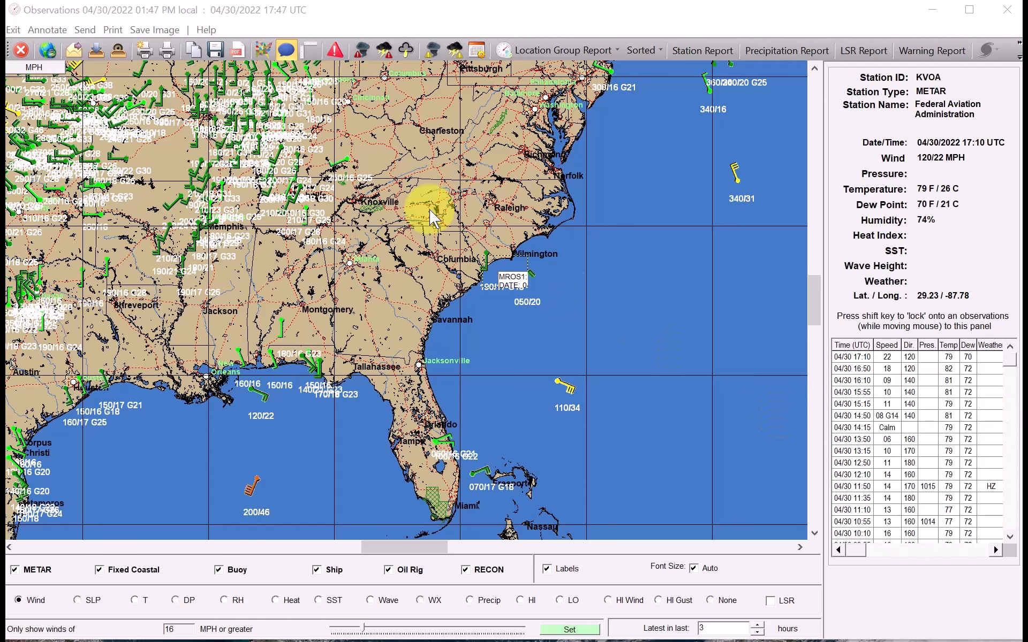
# Review the Observations map's overlay list in the Overlay Control Center and close it.
pyautogui.click(51, 48)
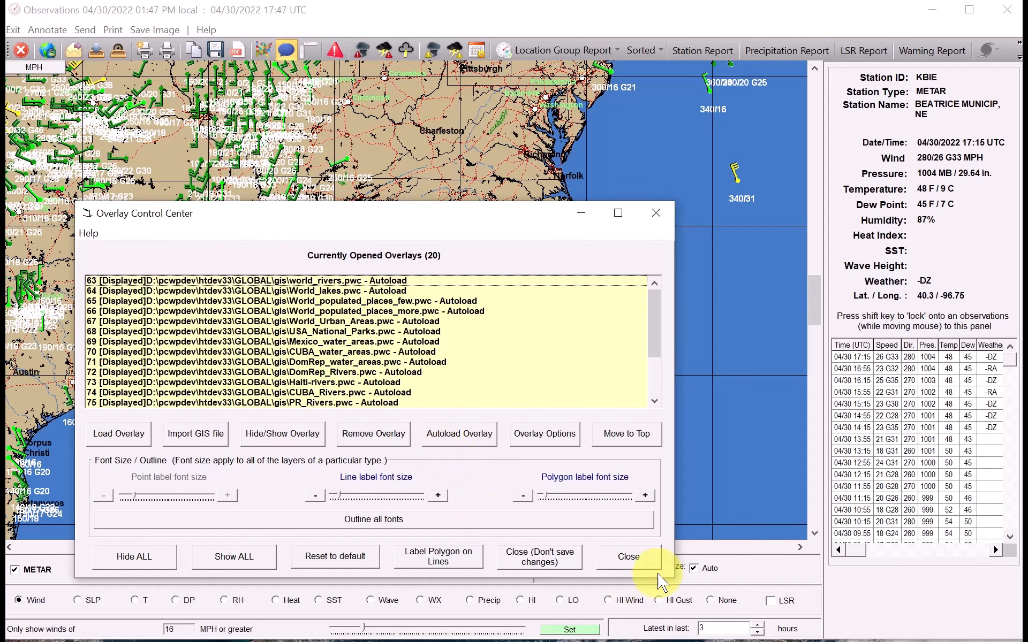
pyautogui.click(630, 559)
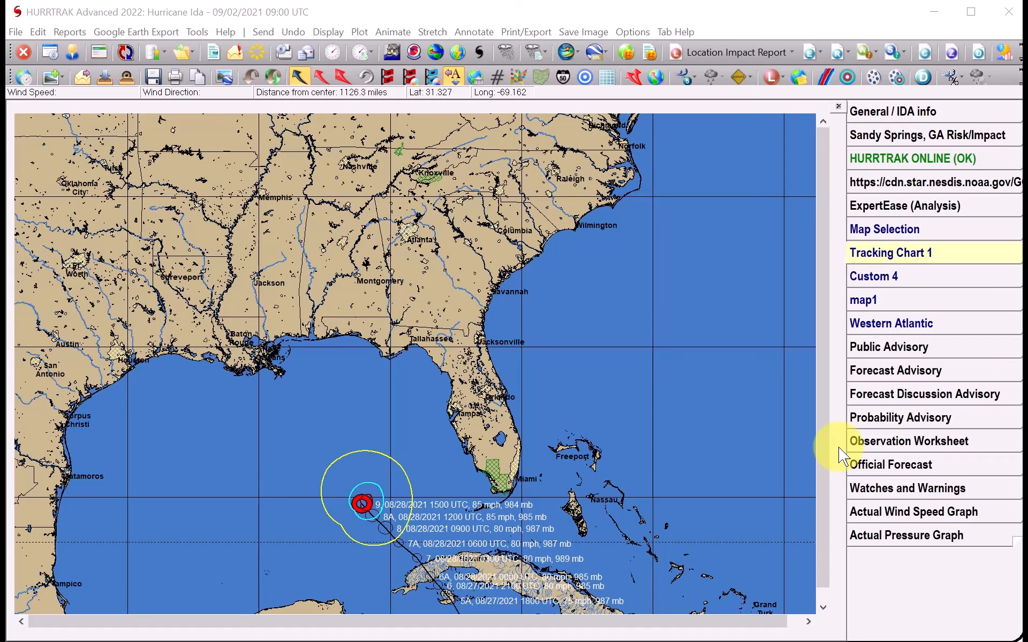
# Examine Tracking Chart 1 zoomed in on Florida and the northern Gulf coast.
pyautogui.click(885, 229)
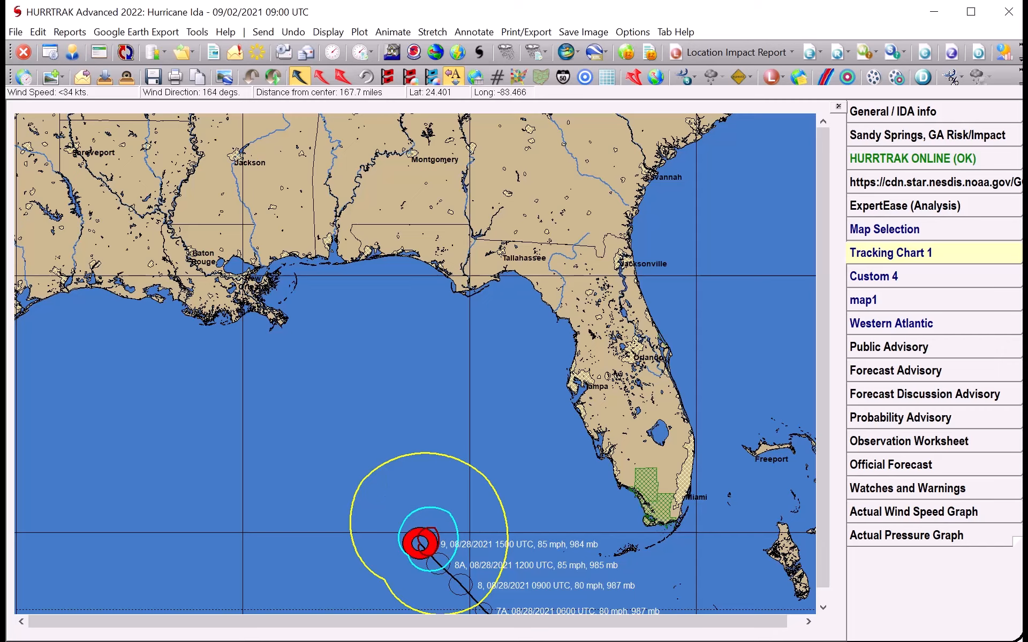
pyautogui.click(367, 372)
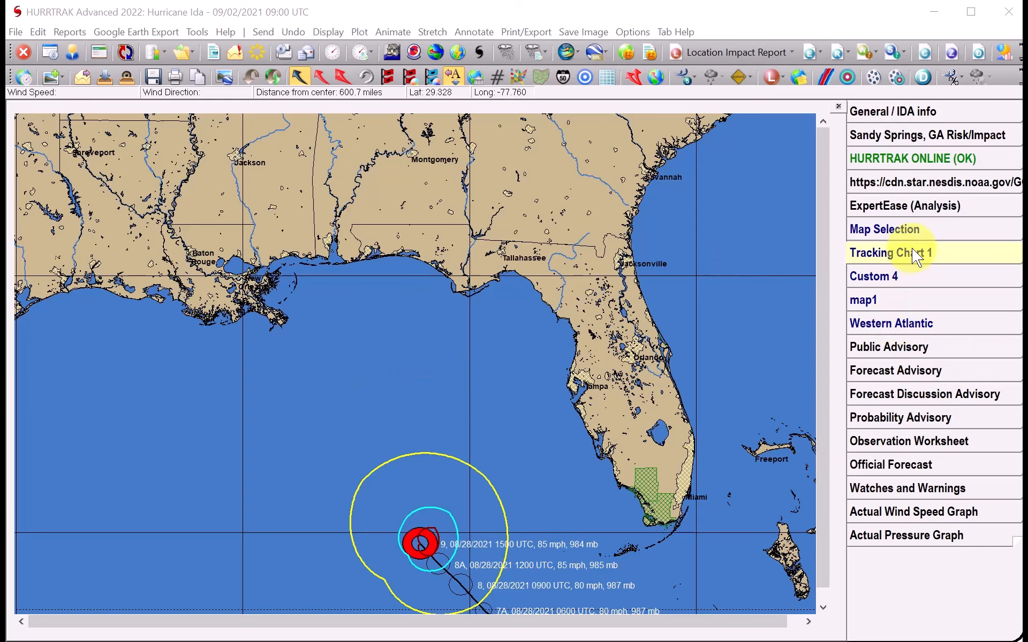
# Create a second tracking chart from the Western Atlantic map around Ida's forecast track, and a third from the general storm information map.
pyautogui.click(920, 327)
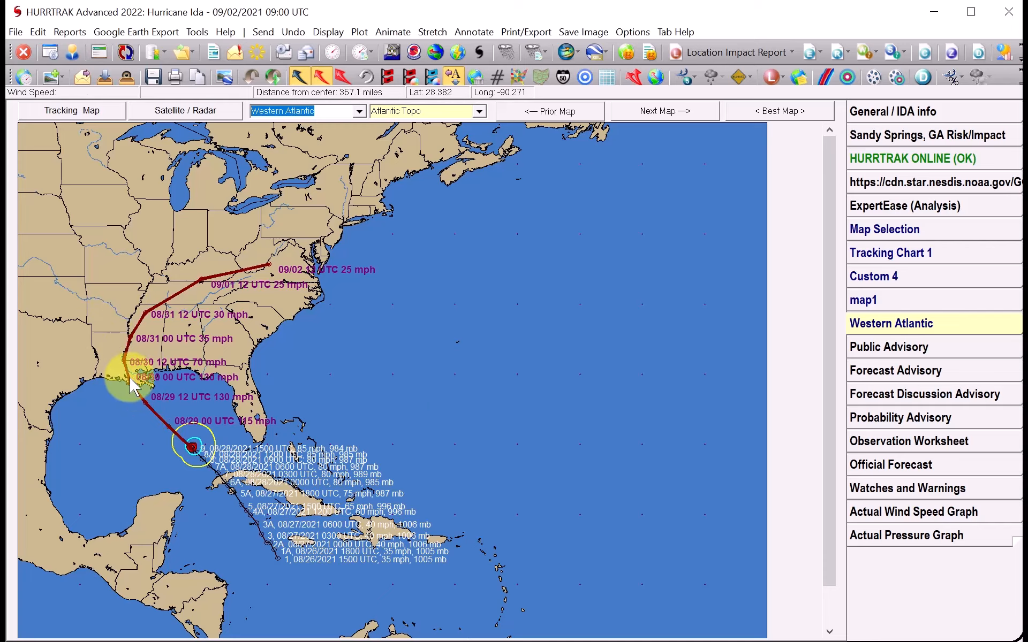
pyautogui.moveTo(32, 214); pyautogui.dragTo(416, 501)
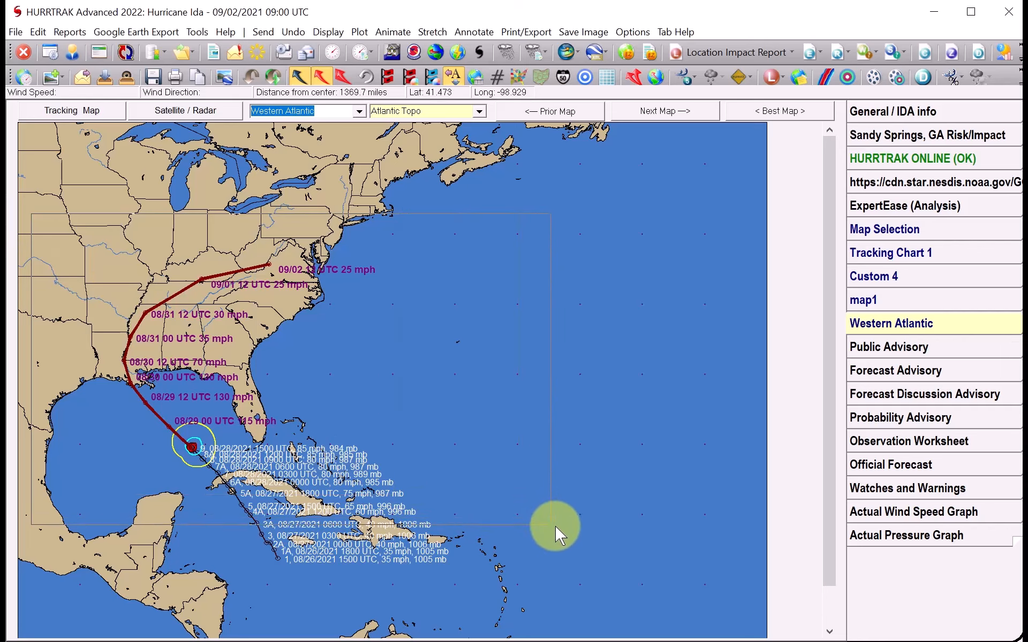
pyautogui.moveTo(555, 524); pyautogui.dragTo(555, 526)
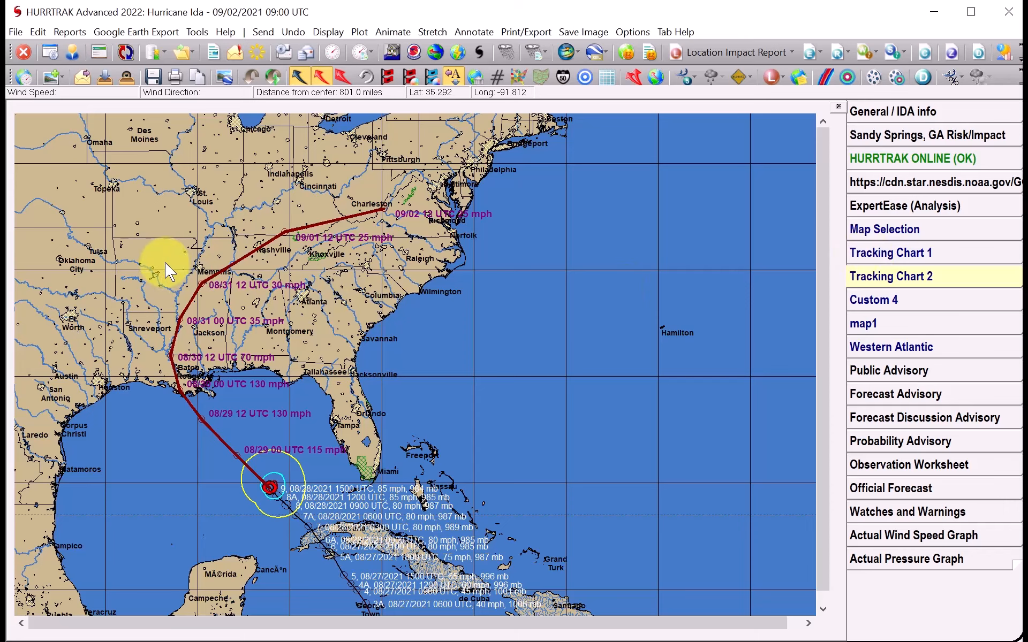
pyautogui.click(874, 113)
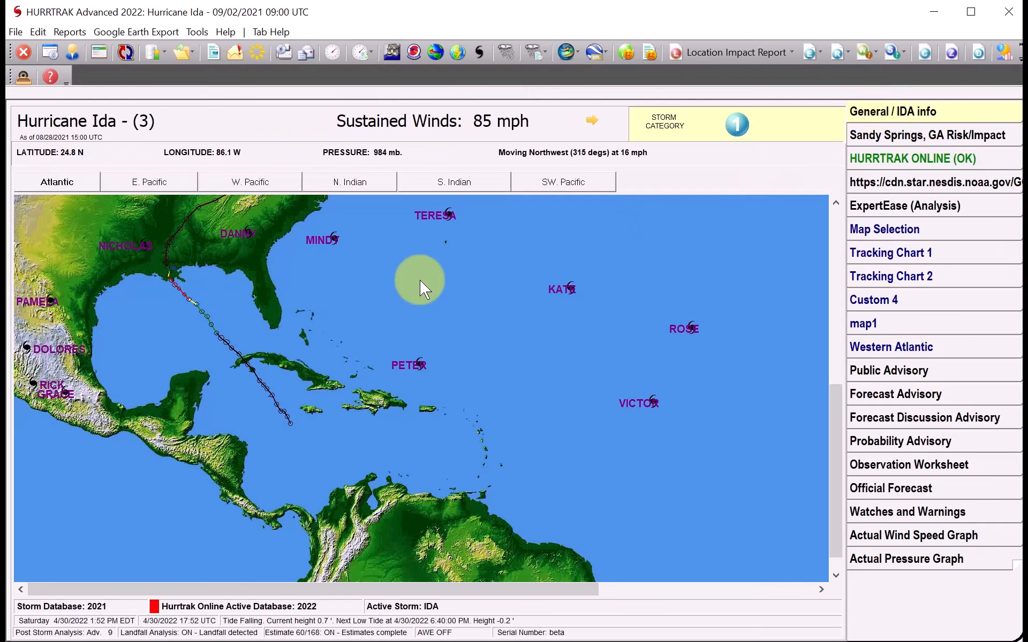
pyautogui.click(391, 406)
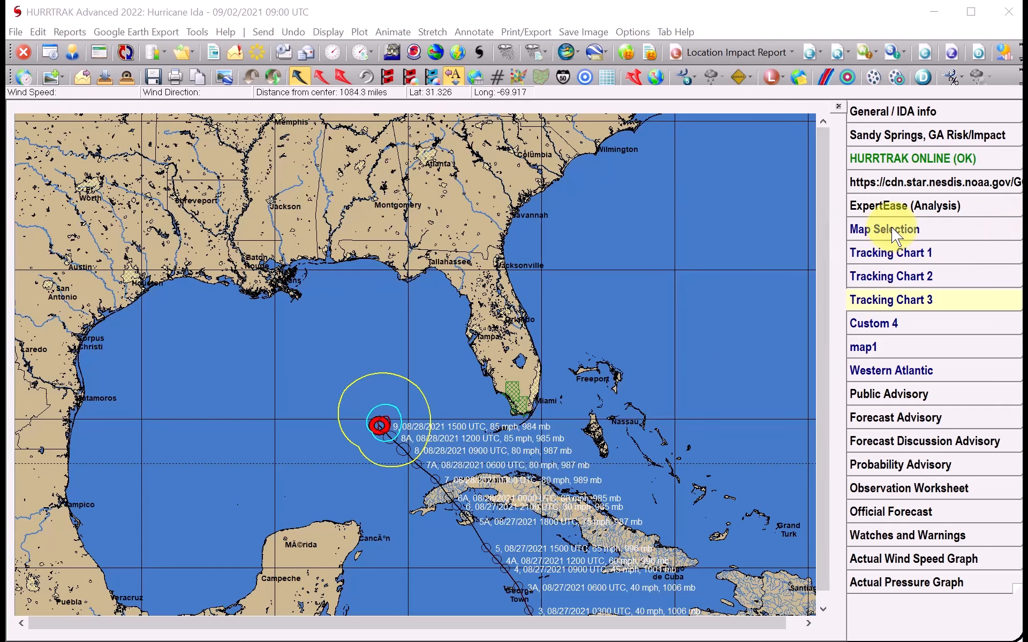
# Hide all overlays on the Map Selection map in the Overlay Control Center and close it.
pyautogui.click(949, 231)
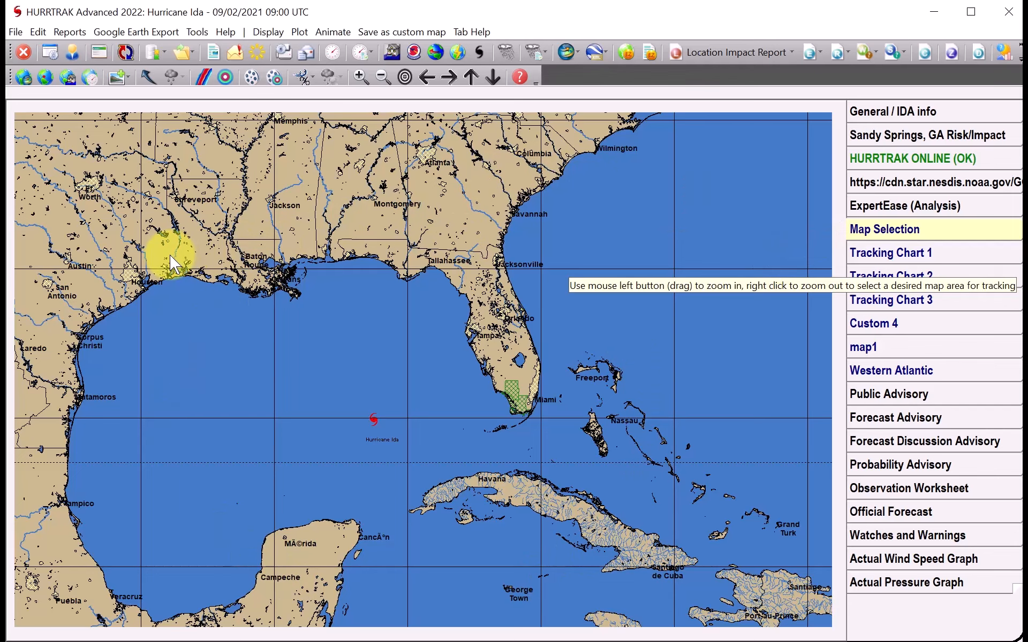
pyautogui.click(22, 76)
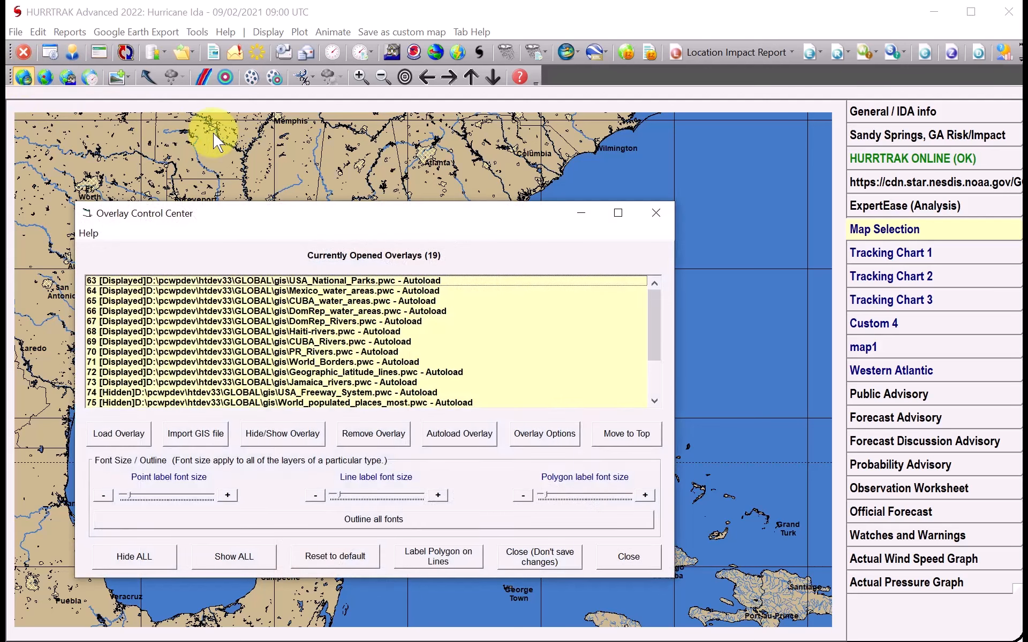
pyautogui.moveTo(395, 220); pyautogui.dragTo(580, 231)
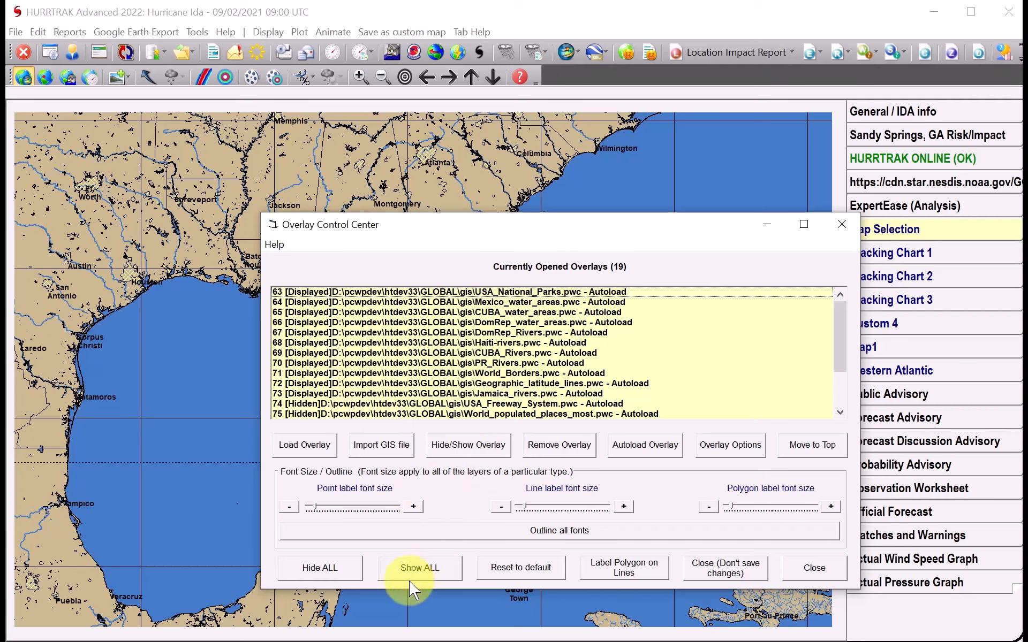
pyautogui.click(313, 569)
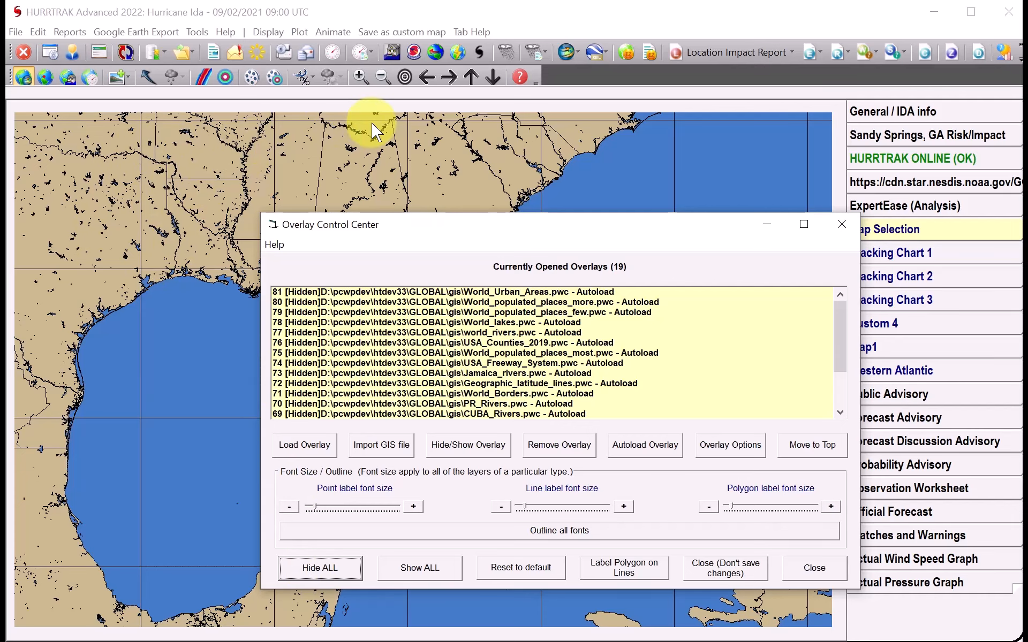
pyautogui.click(810, 569)
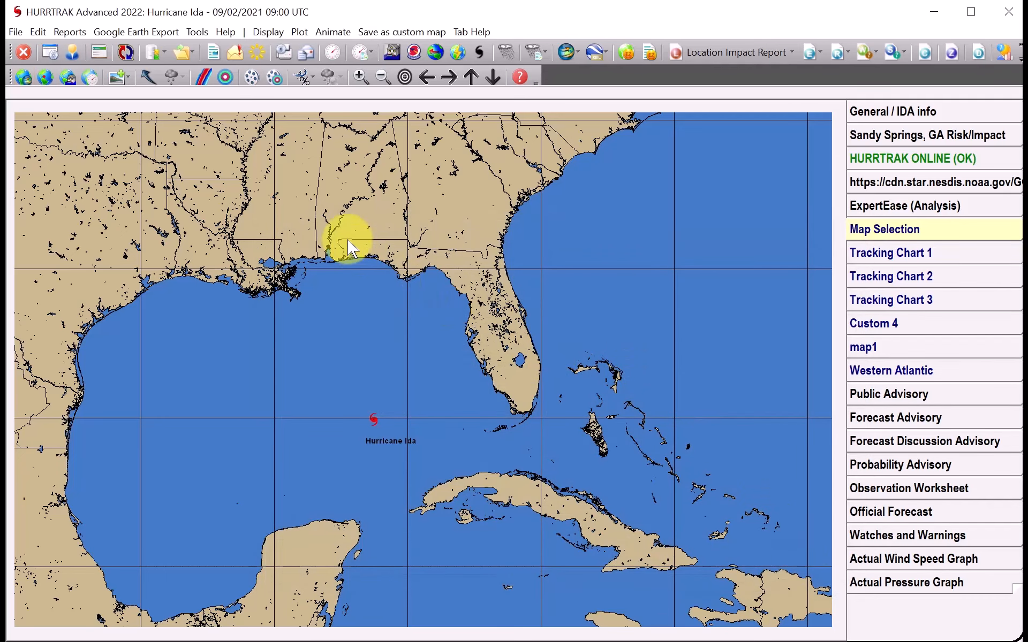
# Check the hidden overlays on the Map Selection map by zooming out and back in on the Gulf of Mexico.
pyautogui.click(382, 78)
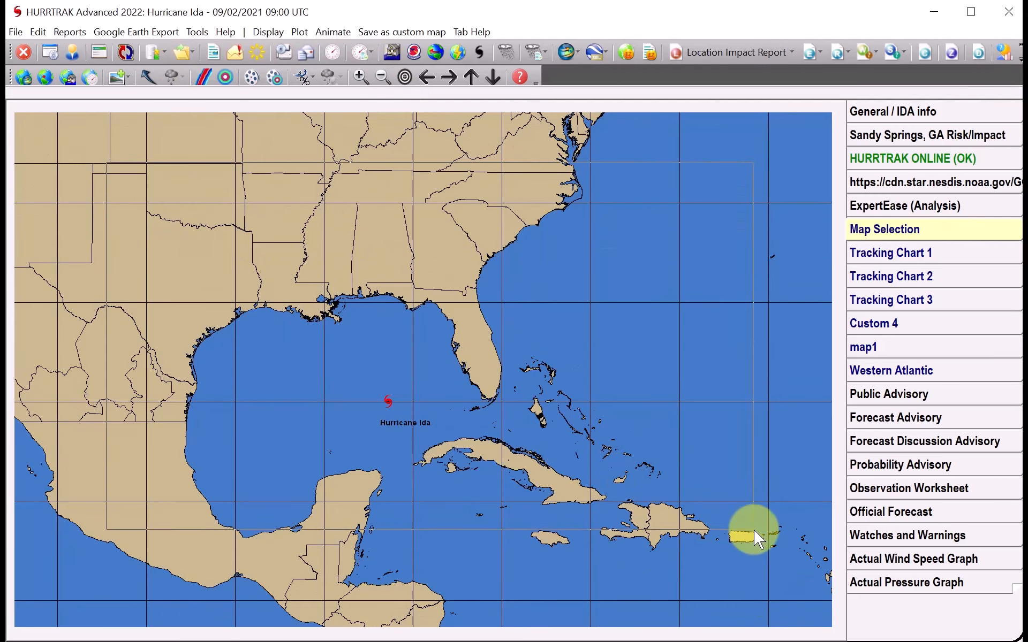
pyautogui.moveTo(754, 528); pyautogui.dragTo(753, 528)
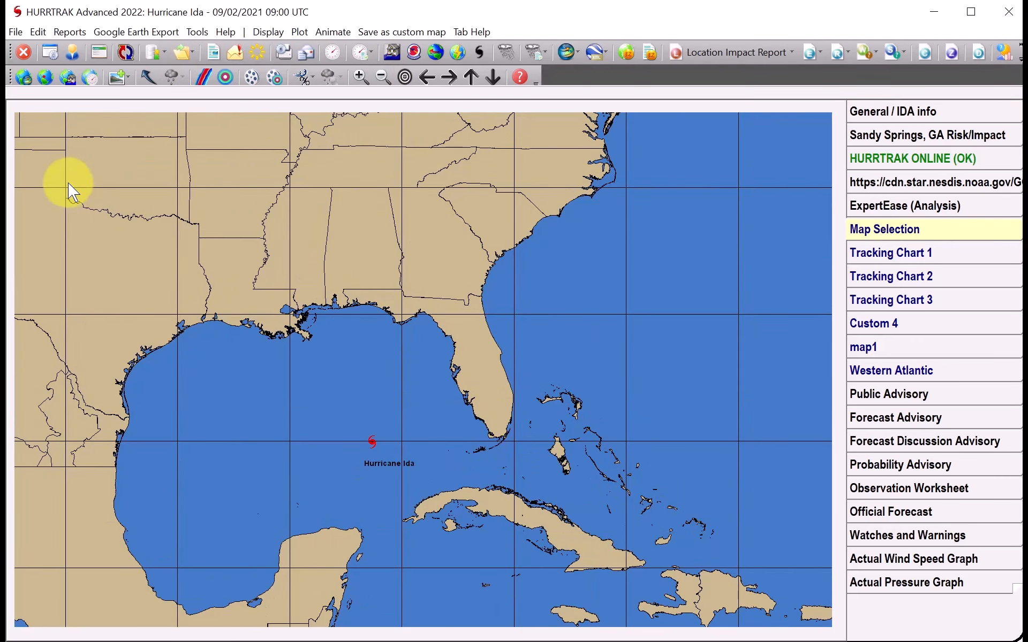
pyautogui.moveTo(69, 184); pyautogui.dragTo(733, 573)
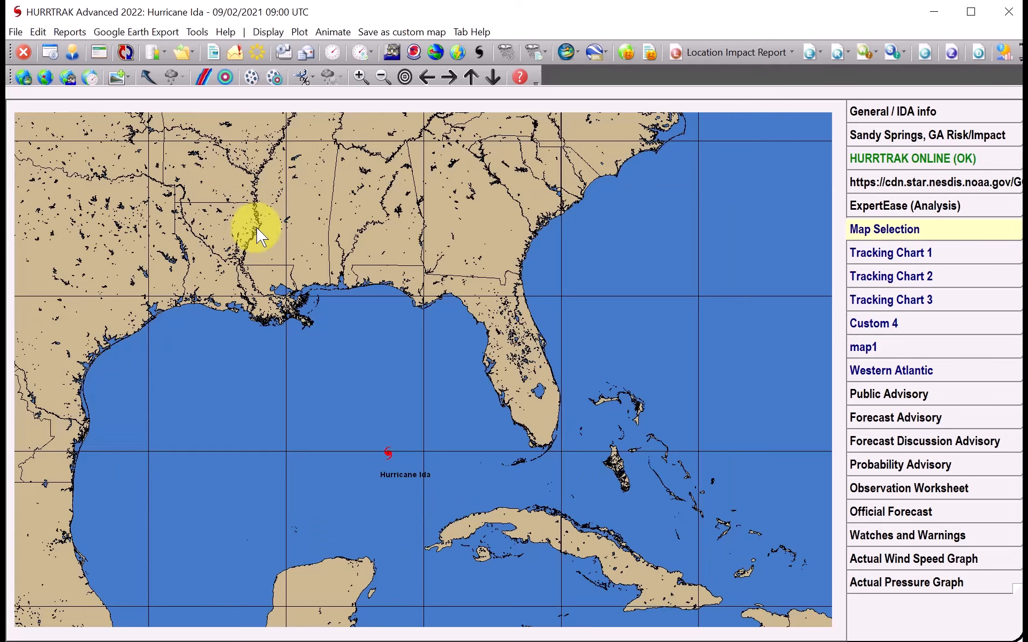
# Check the overlays on Tracking Chart 2 by zooming in on the Gulf coast and zooming back out.
pyautogui.click(891, 276)
pyautogui.moveTo(50, 246); pyautogui.dragTo(368, 475)
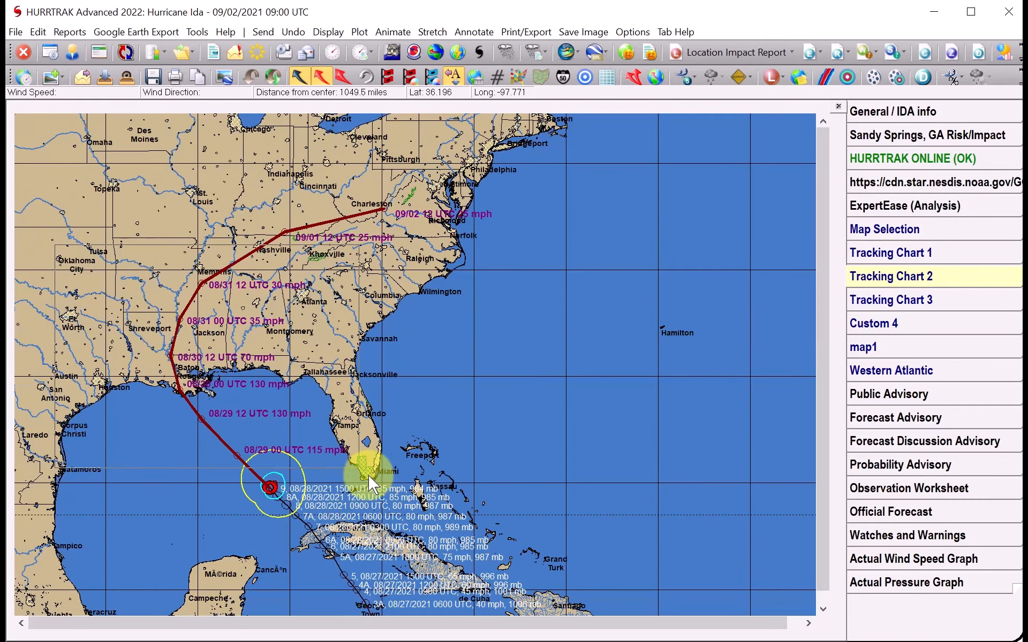
pyautogui.moveTo(552, 527); pyautogui.dragTo(556, 531)
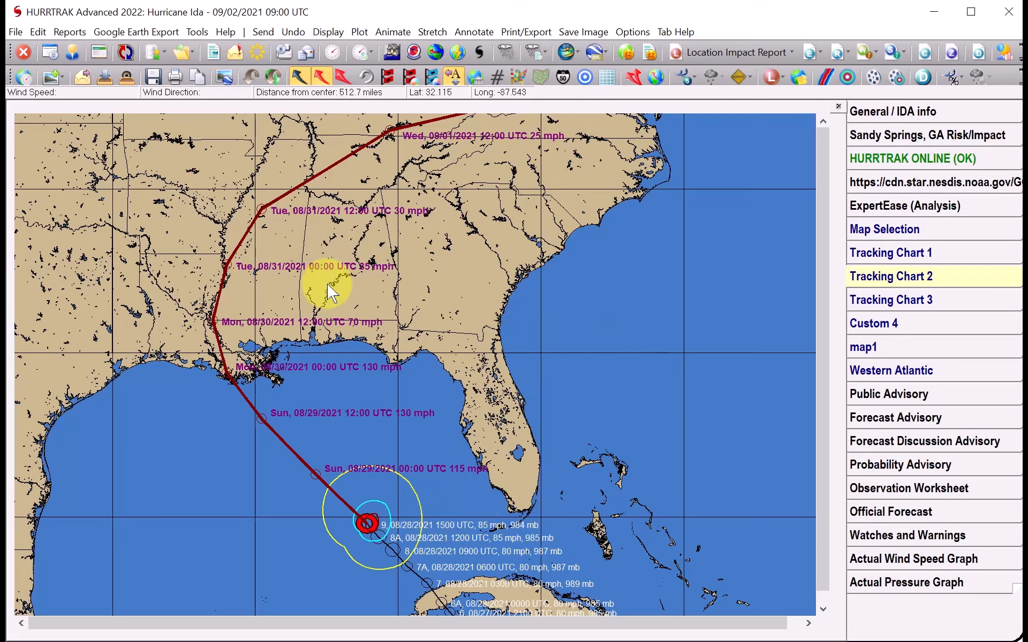
pyautogui.rightClick(385, 272)
pyautogui.click(404, 312)
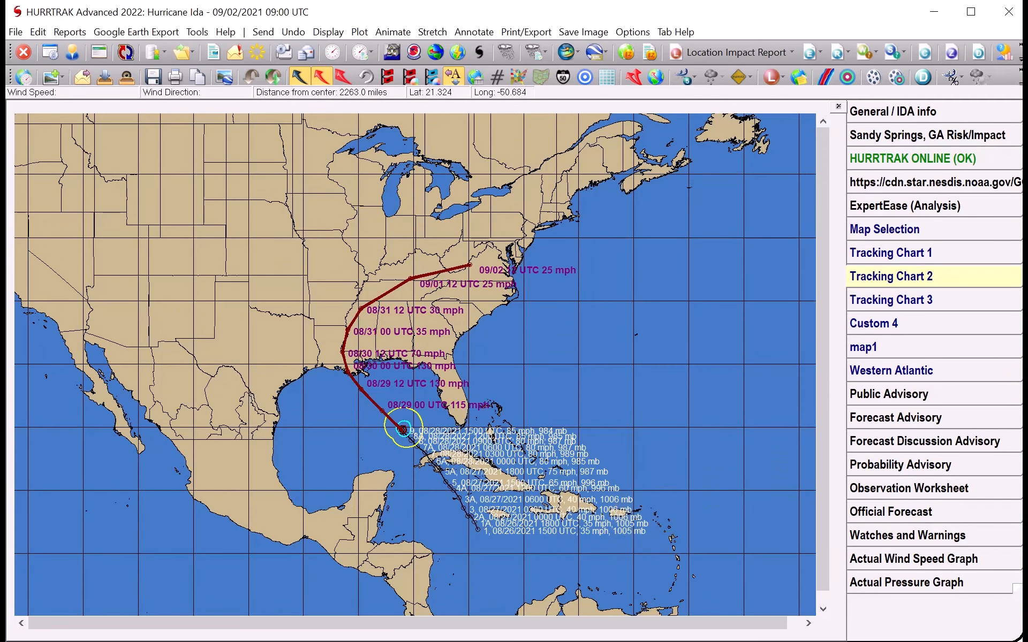
# Check the overlays on Tracking Chart 3 against the Map Selection map, zooming the chart in on the Gulf and Florida.
pyautogui.click(895, 299)
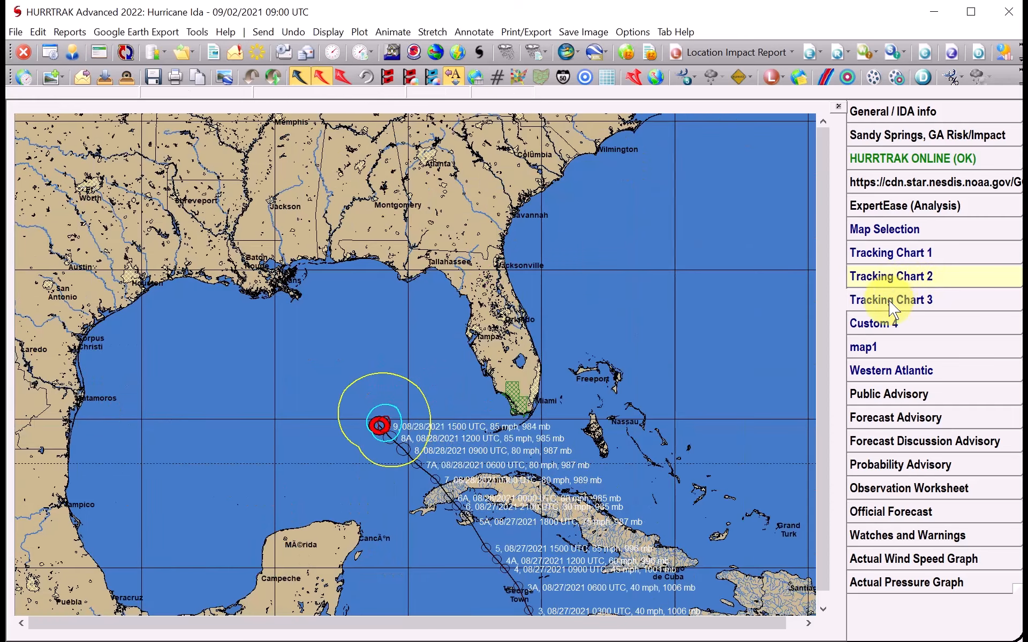
pyautogui.click(916, 229)
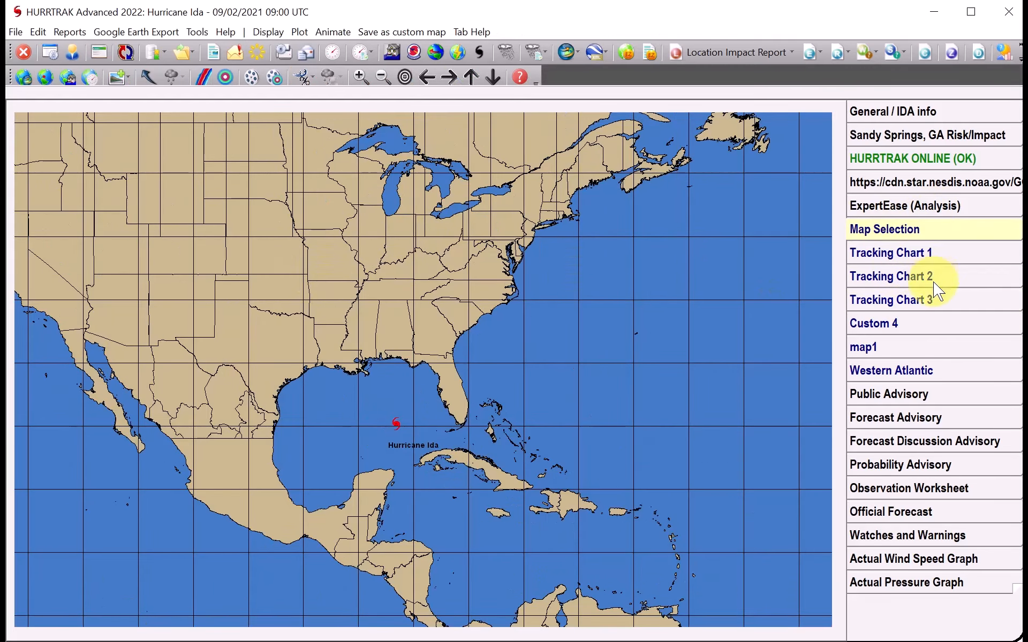
pyautogui.click(913, 299)
pyautogui.moveTo(91, 159); pyautogui.dragTo(536, 434)
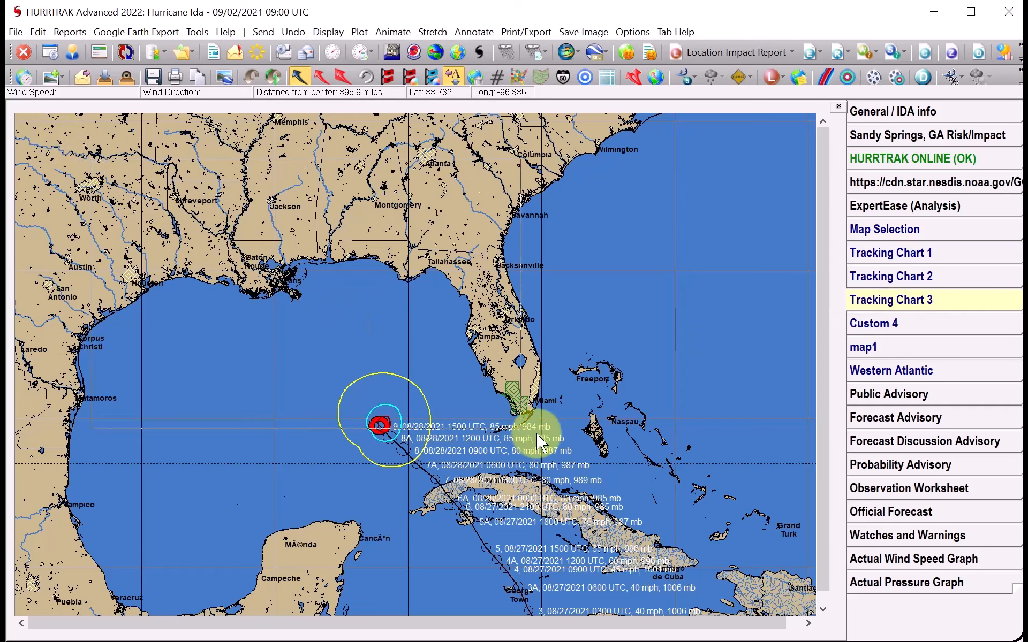
pyautogui.moveTo(735, 556); pyautogui.dragTo(735, 552)
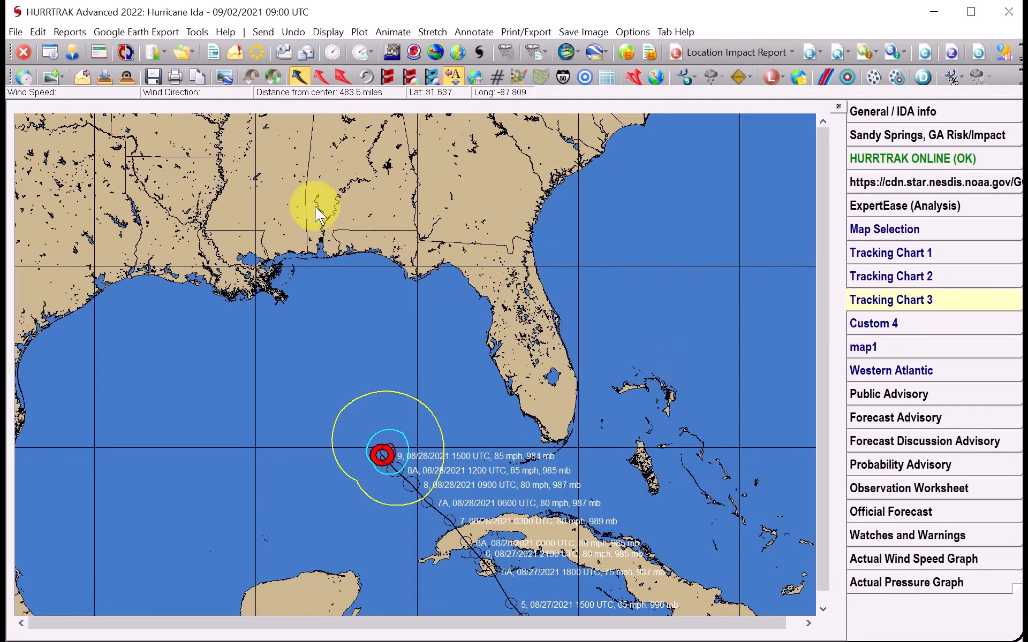
# Show all overlays on the Map Selection map in the Overlay Control Center and close it.
pyautogui.click(934, 230)
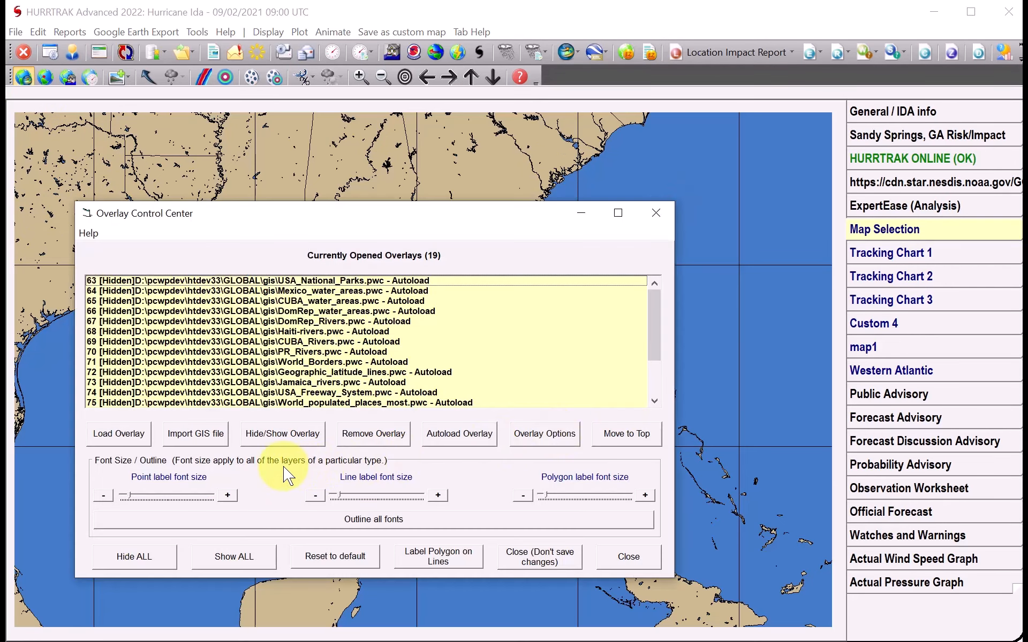
pyautogui.click(231, 557)
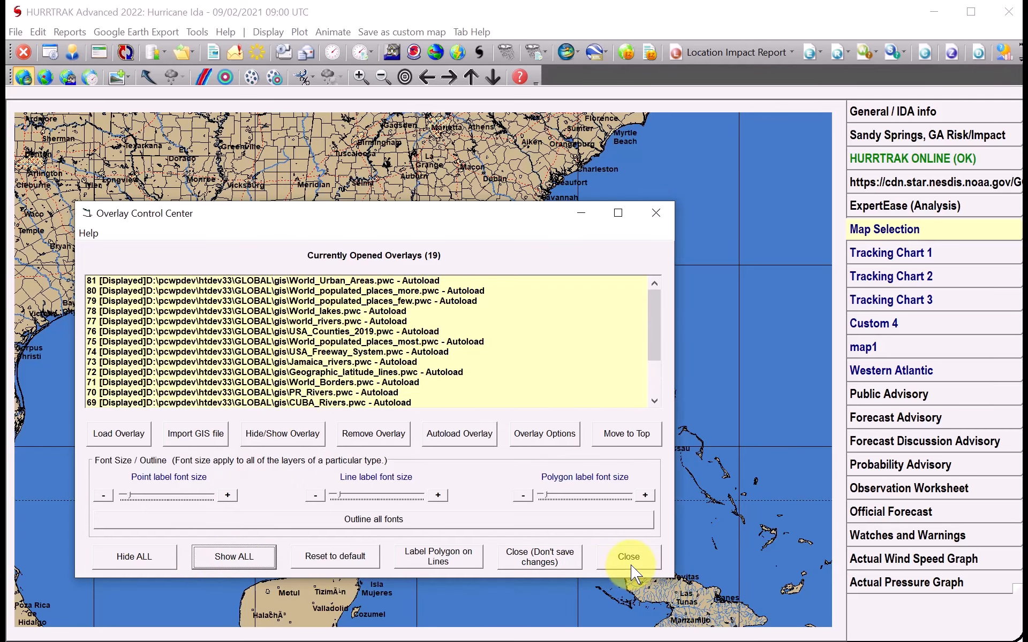
pyautogui.click(628, 557)
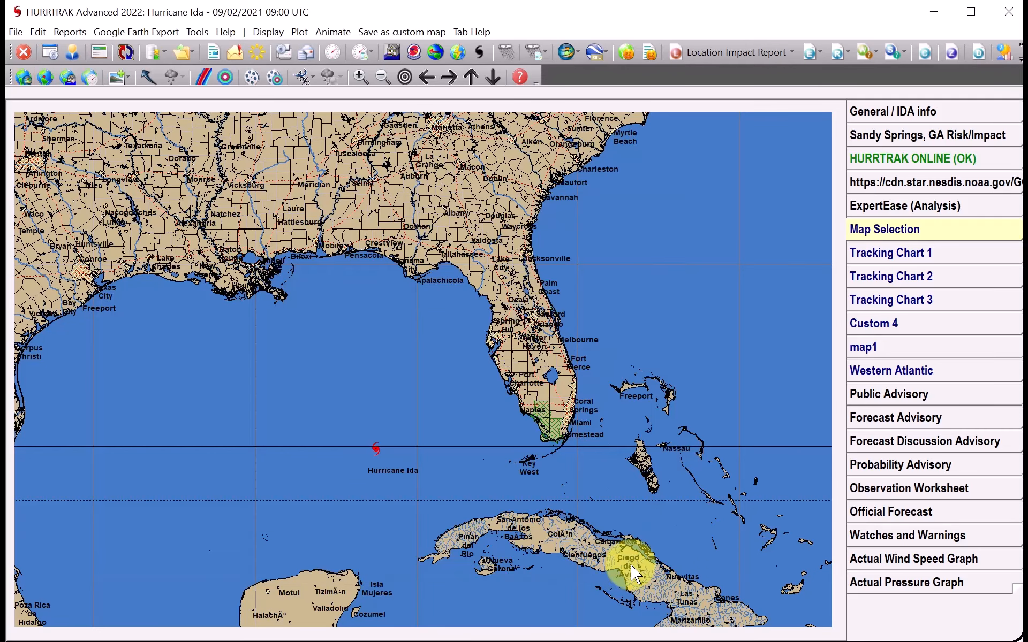
# Compare the overlays on Tracking Chart 1 zoomed out with the Custom 4 map, and zoom in on the southeastern United States.
pyautogui.click(904, 253)
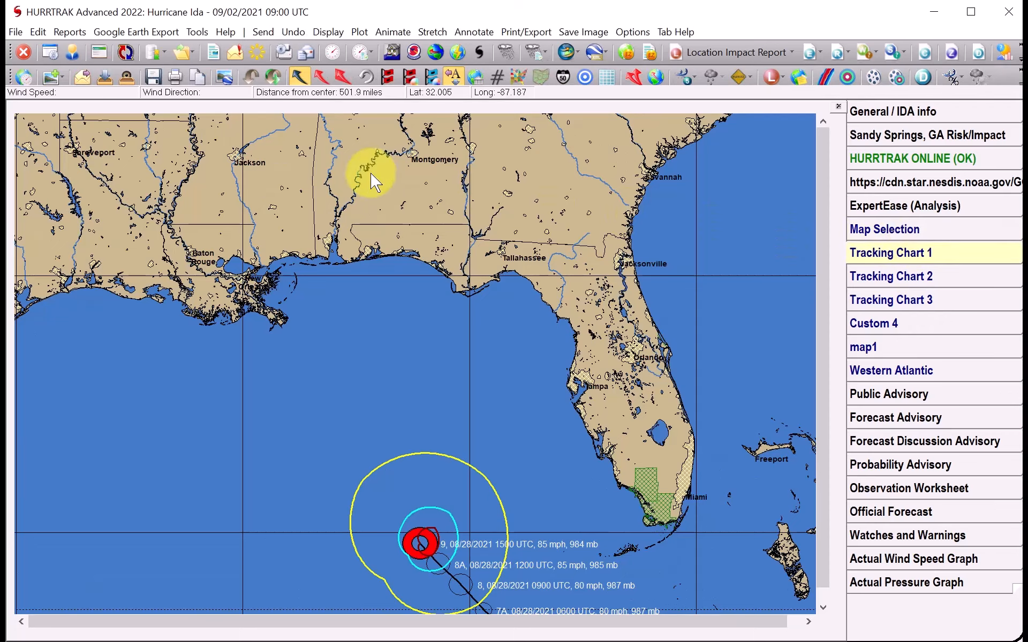
pyautogui.rightClick(410, 281)
pyautogui.click(448, 326)
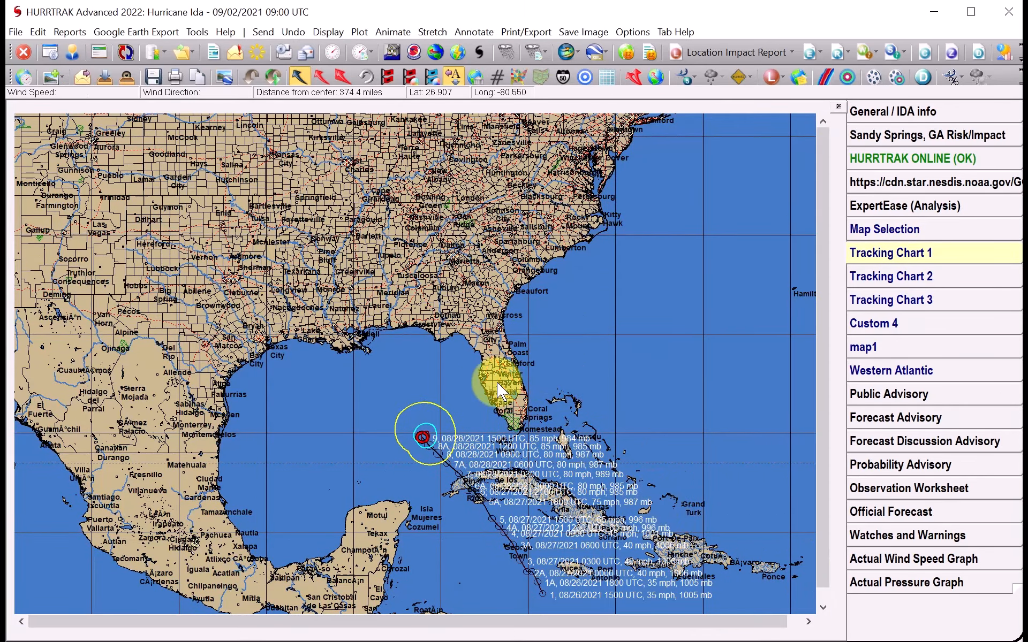
pyautogui.click(930, 324)
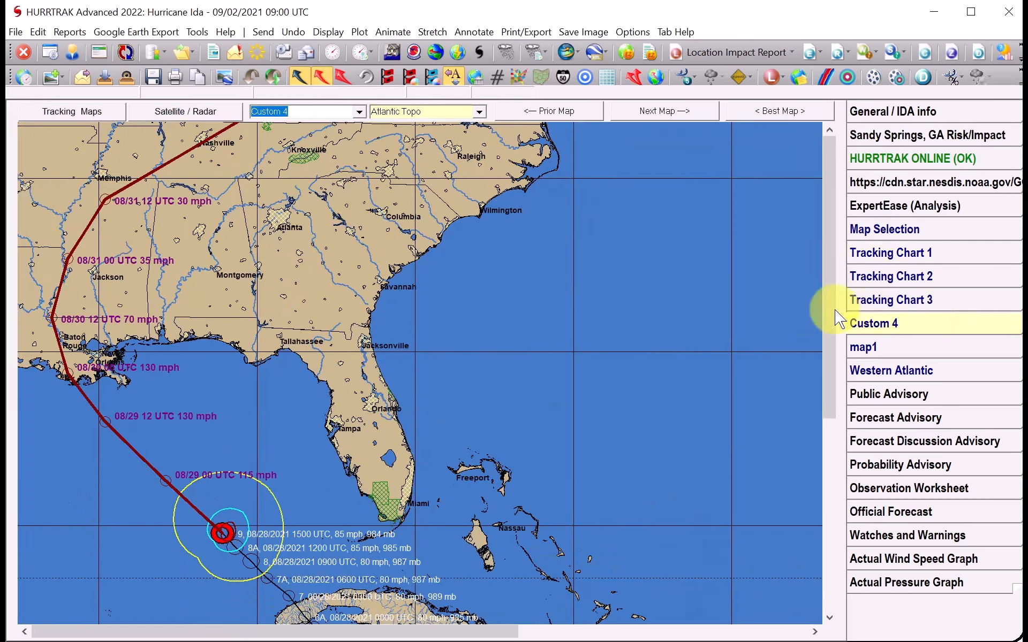
pyautogui.moveTo(116, 517); pyautogui.dragTo(65, 593)
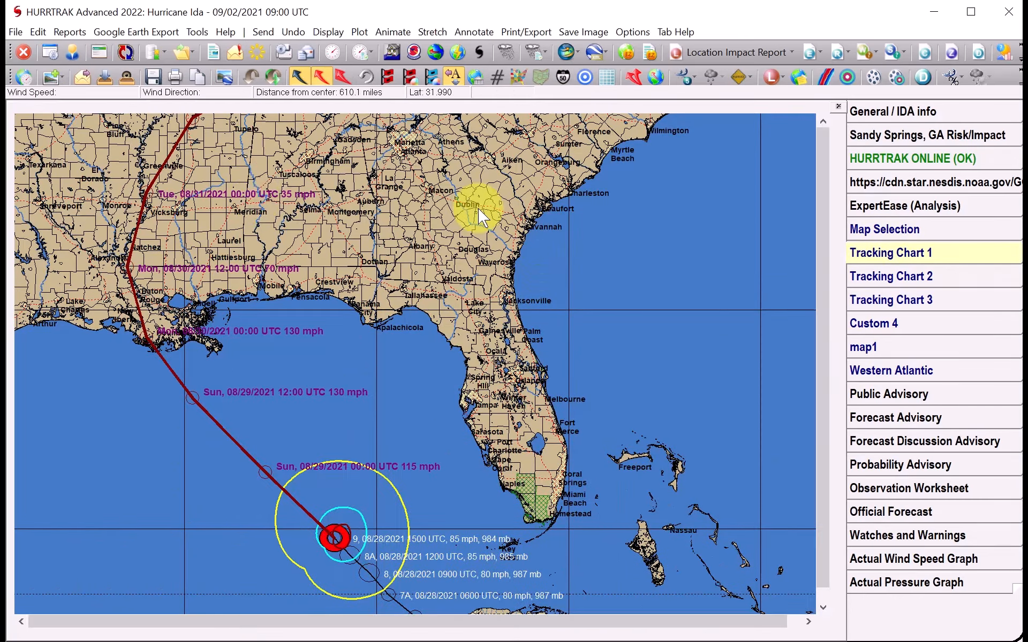
# Reset the Map Selection map's overlays to default in the Overlay Control Center and acknowledge the restart notice.
pyautogui.click(922, 230)
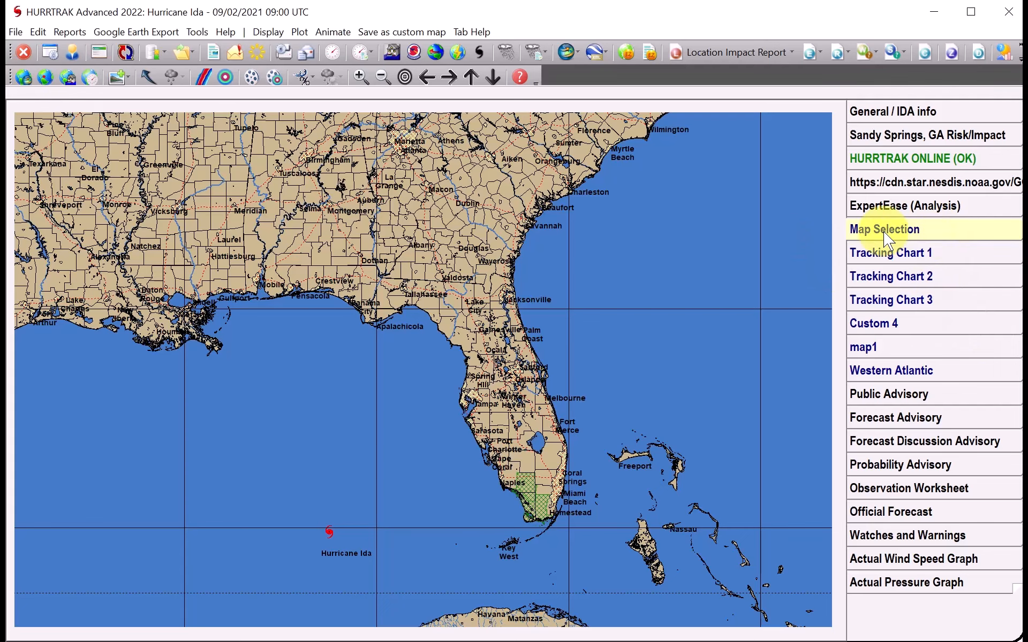
pyautogui.click(21, 78)
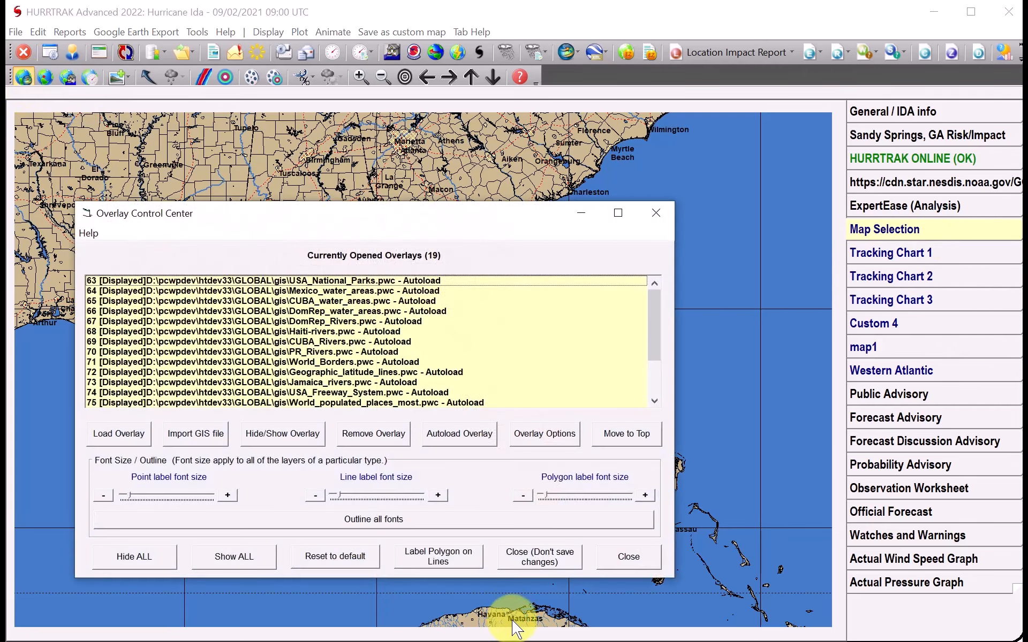
pyautogui.click(339, 556)
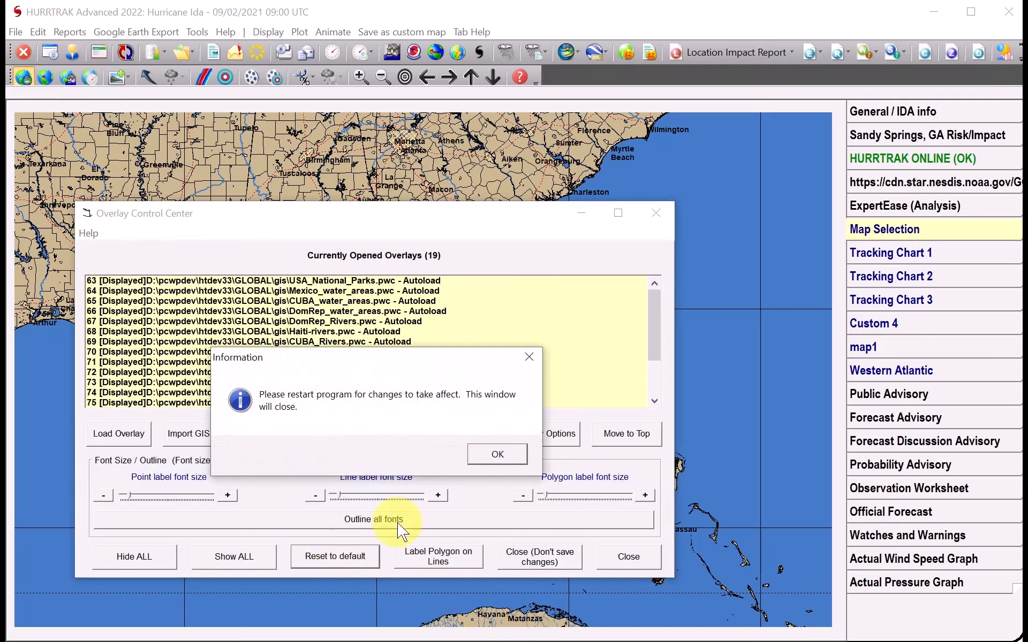
pyautogui.click(499, 456)
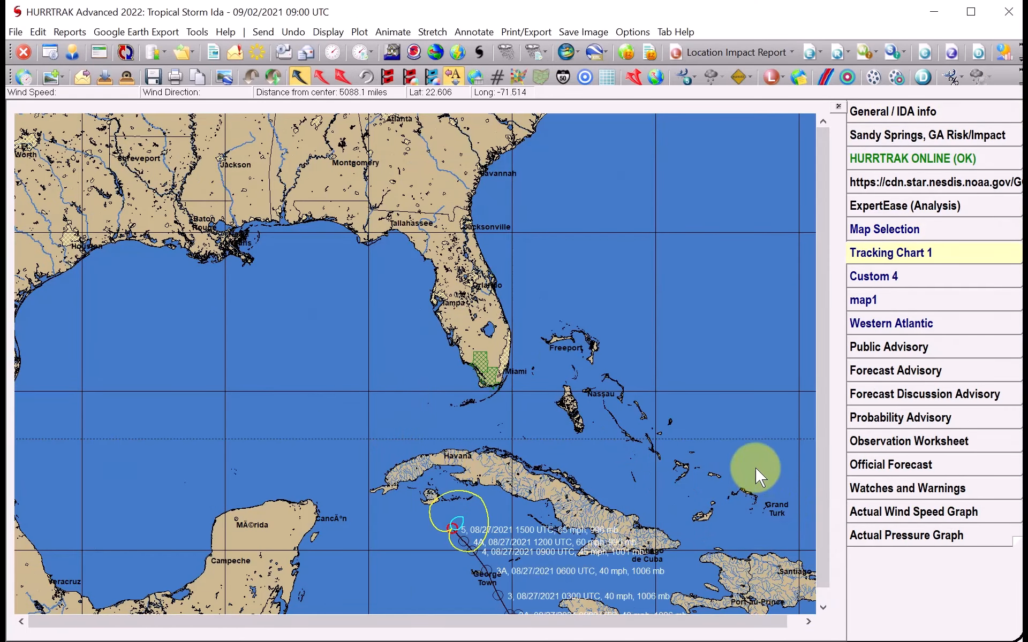
# Plot the storm's forecast track and its forecast error cone on Tracking Chart 1.
pyautogui.click(320, 78)
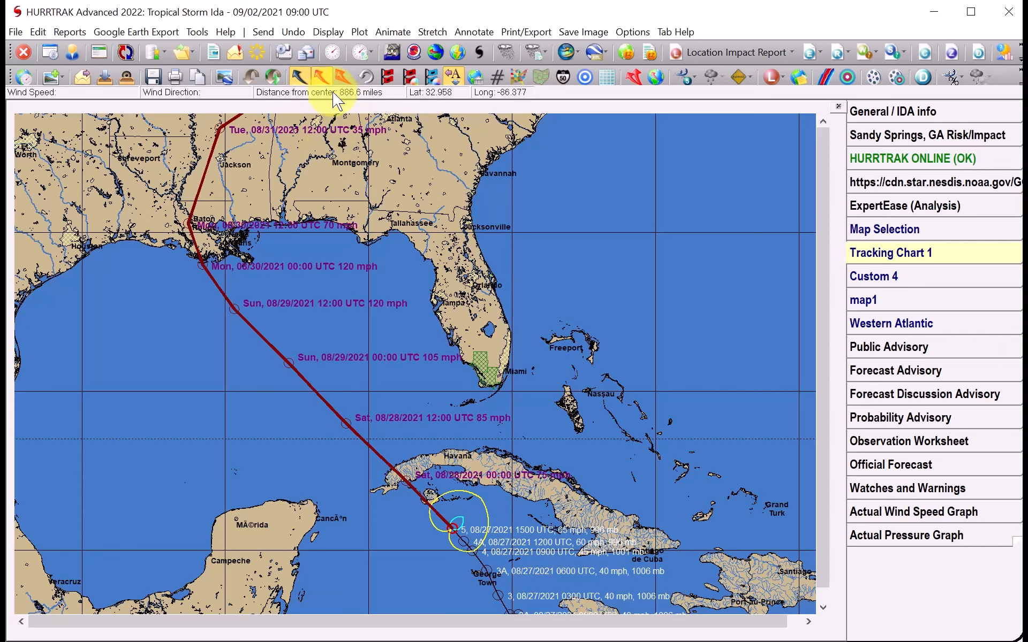
pyautogui.click(343, 77)
pyautogui.click(482, 415)
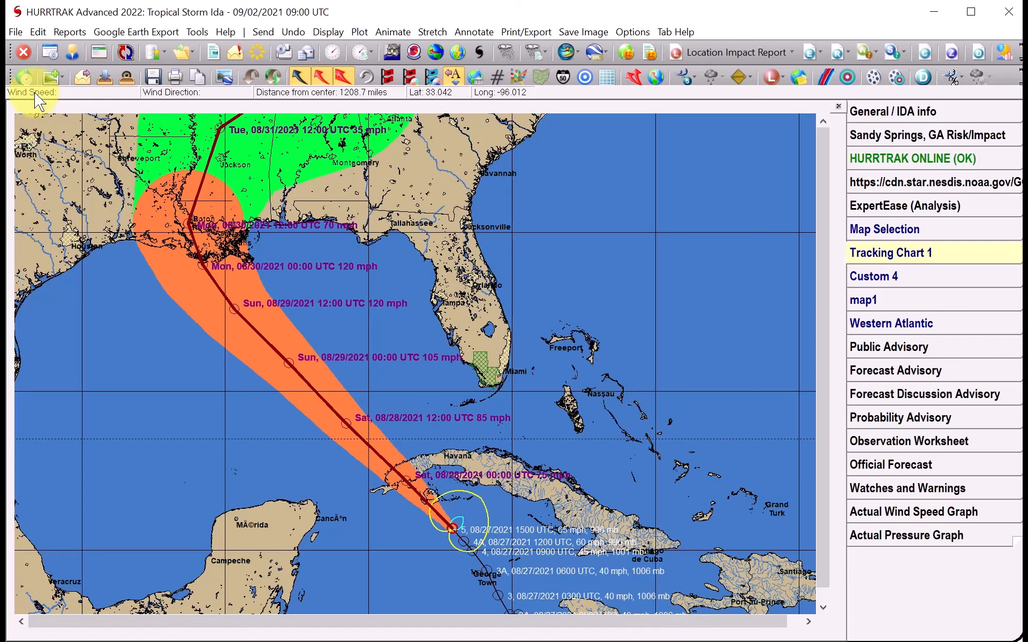
# Set the World_Urban_Areas overlay's fill style to Solid Fill on the Map Selection map.
pyautogui.click(902, 229)
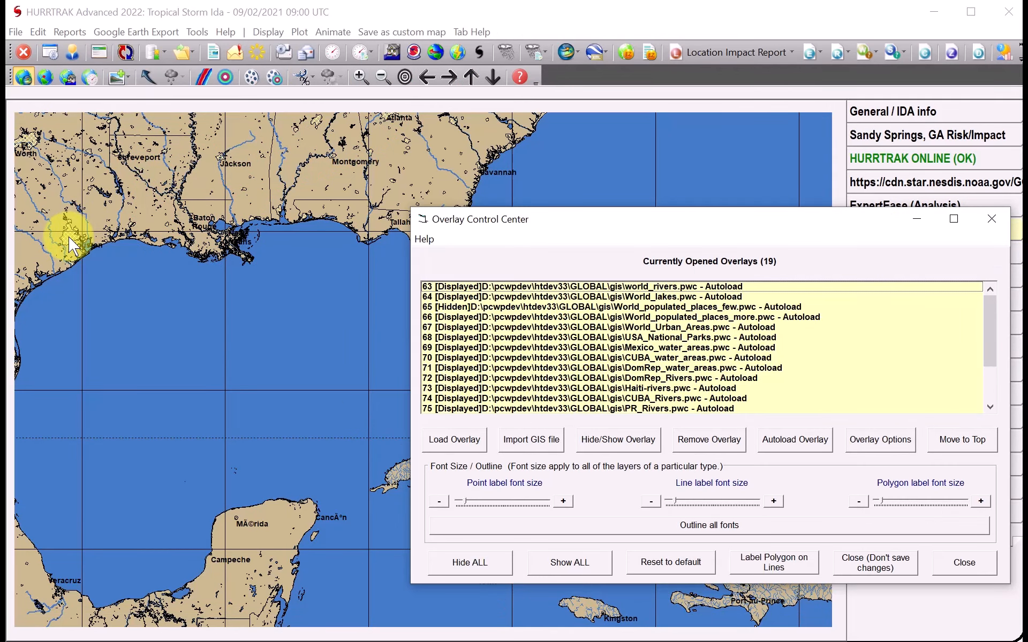
pyautogui.click(964, 327)
pyautogui.click(879, 440)
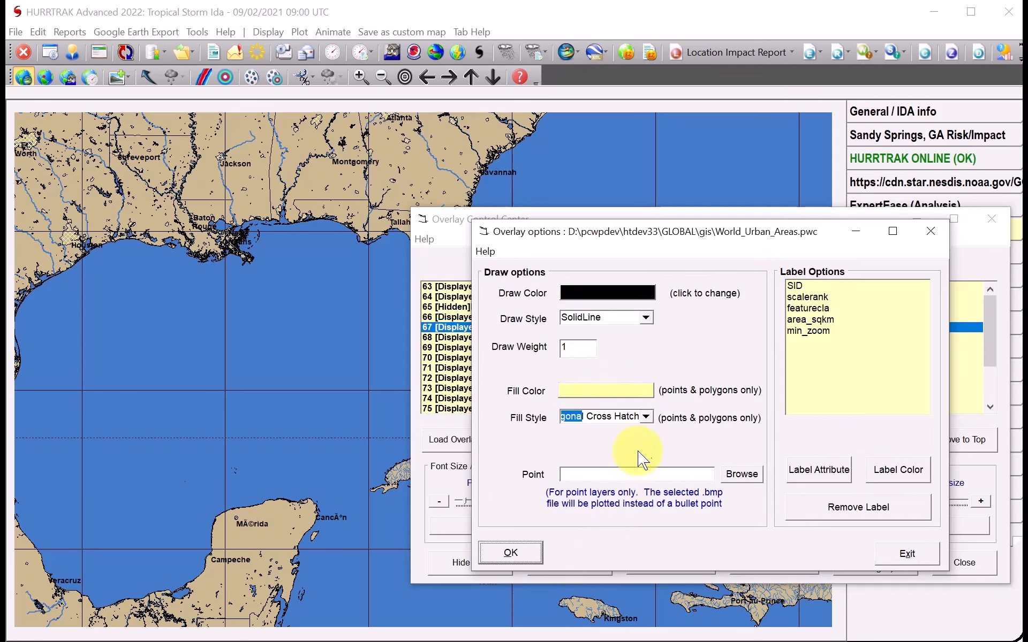
pyautogui.click(646, 418)
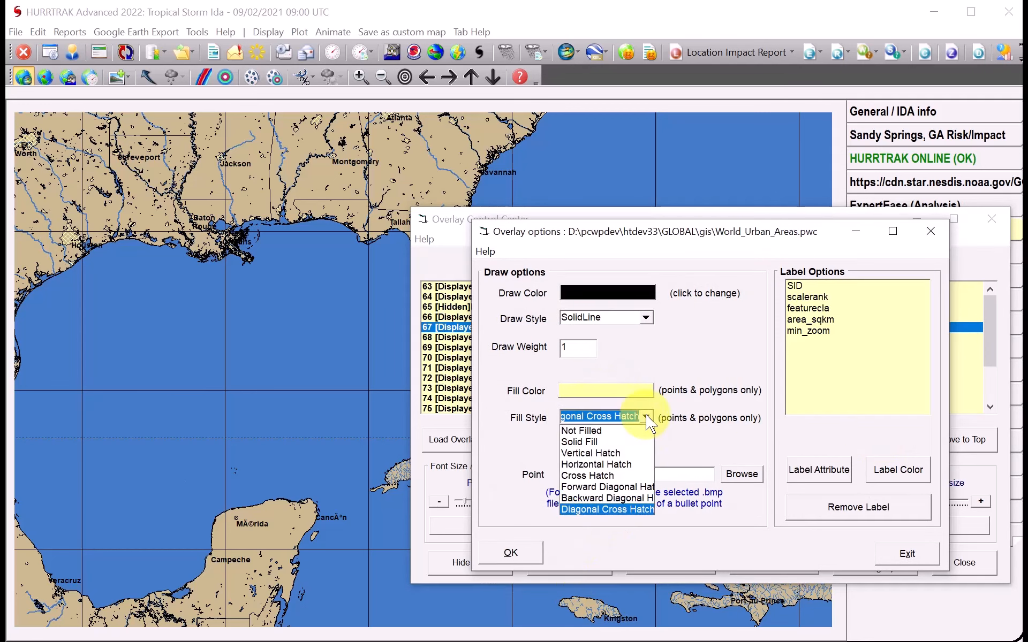
pyautogui.click(637, 510)
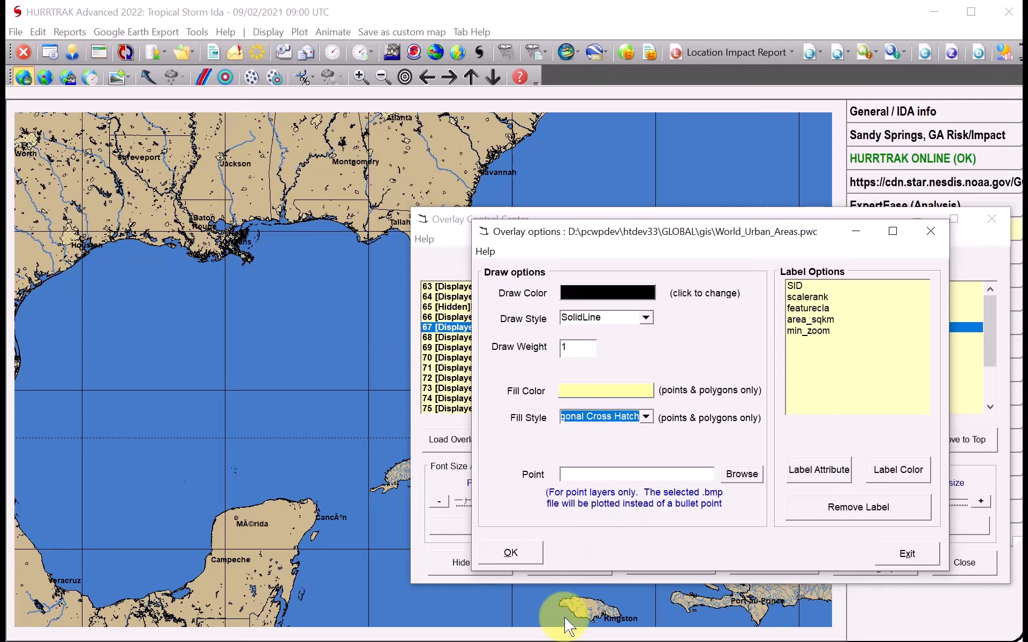
pyautogui.click(646, 417)
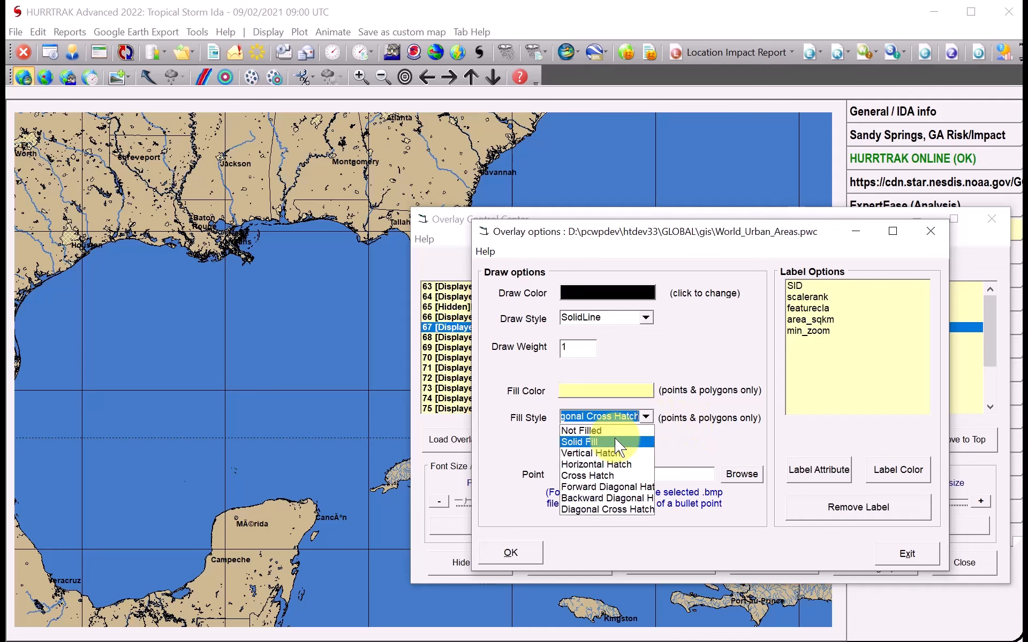
pyautogui.click(615, 442)
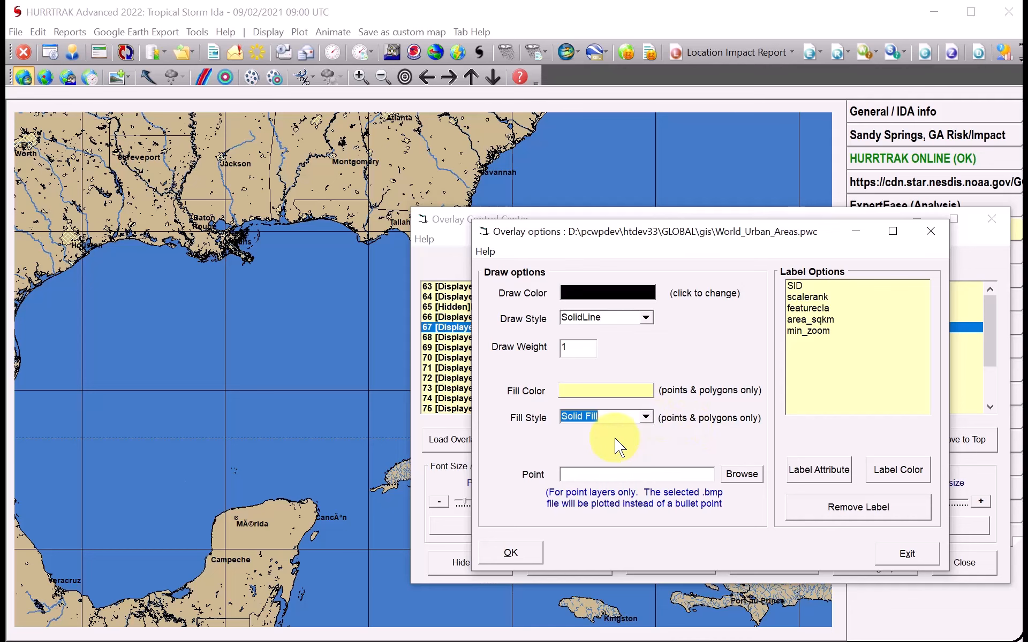
pyautogui.click(531, 552)
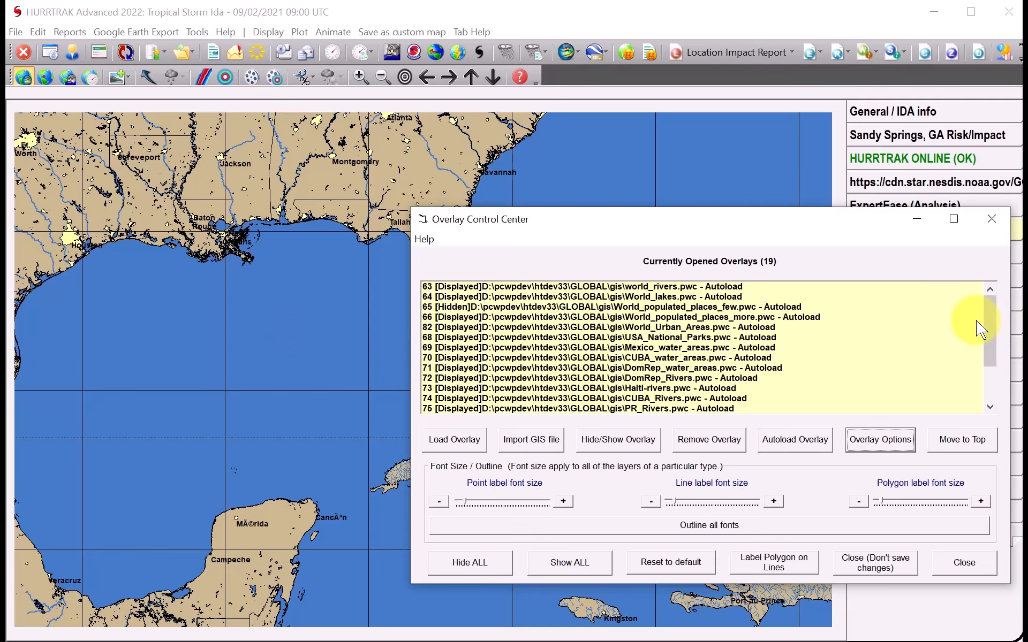
# Restore the World_Urban_Areas overlay's Diagonal Cross Hatch fill and close the Overlay Control Center.
pyautogui.scroll(-1, 696, 348)
pyautogui.scroll(1, 667, 367)
pyautogui.click(664, 327)
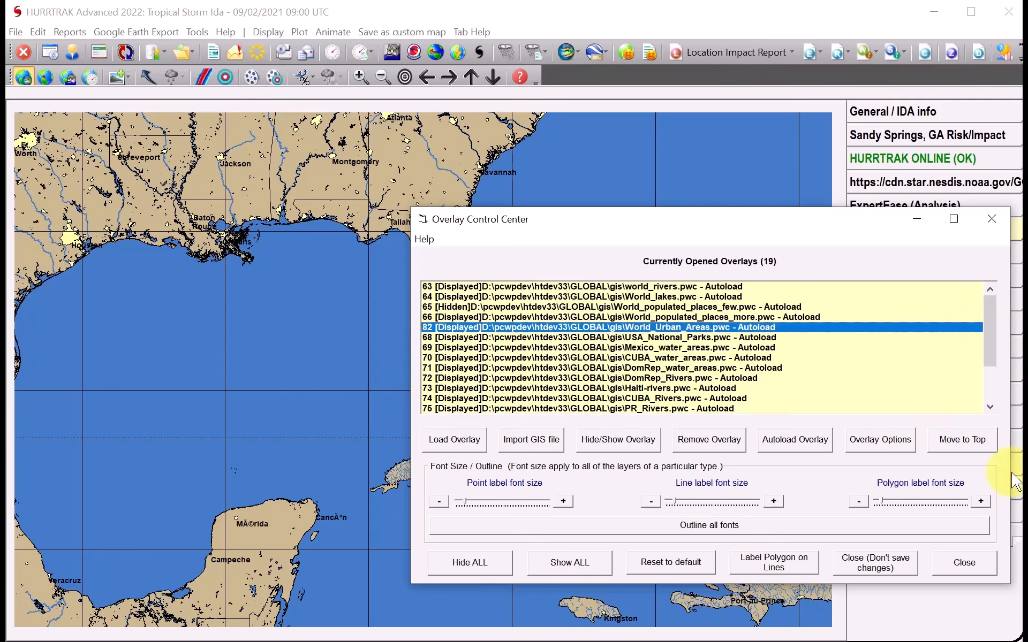
pyautogui.click(880, 440)
pyautogui.click(531, 554)
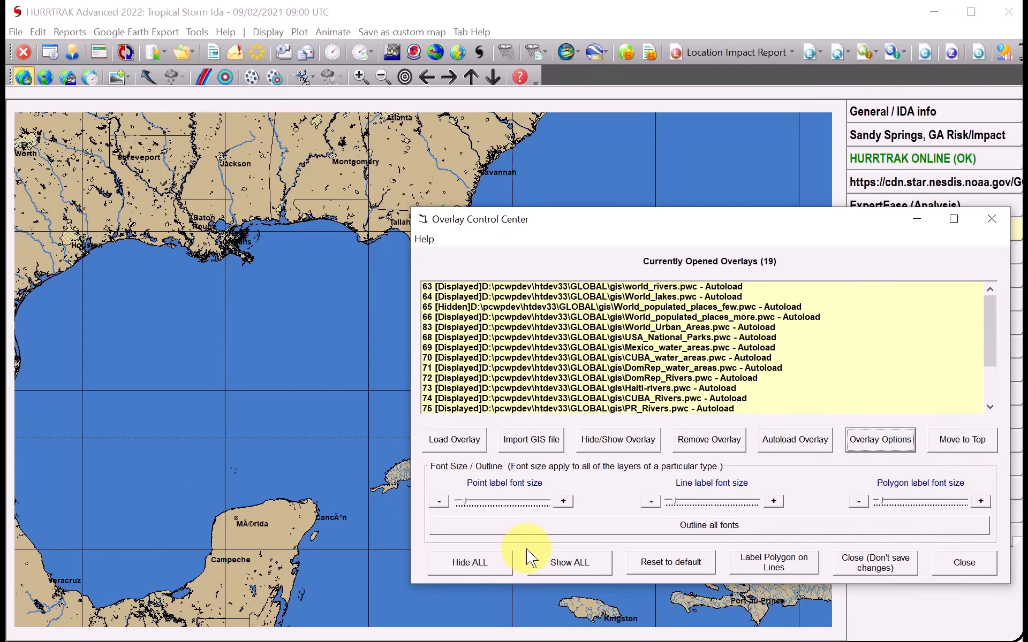
pyautogui.click(966, 565)
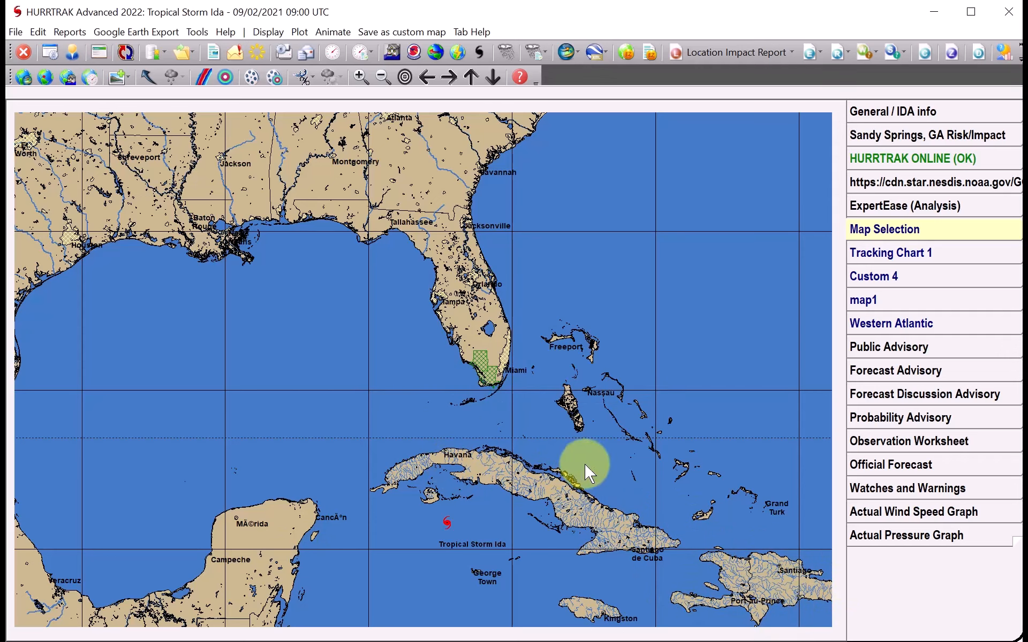
# Import the roads_CUB.shp GIS file from the nested CUB folder as an overlay on the Map Selection map.
pyautogui.rightClick(541, 440)
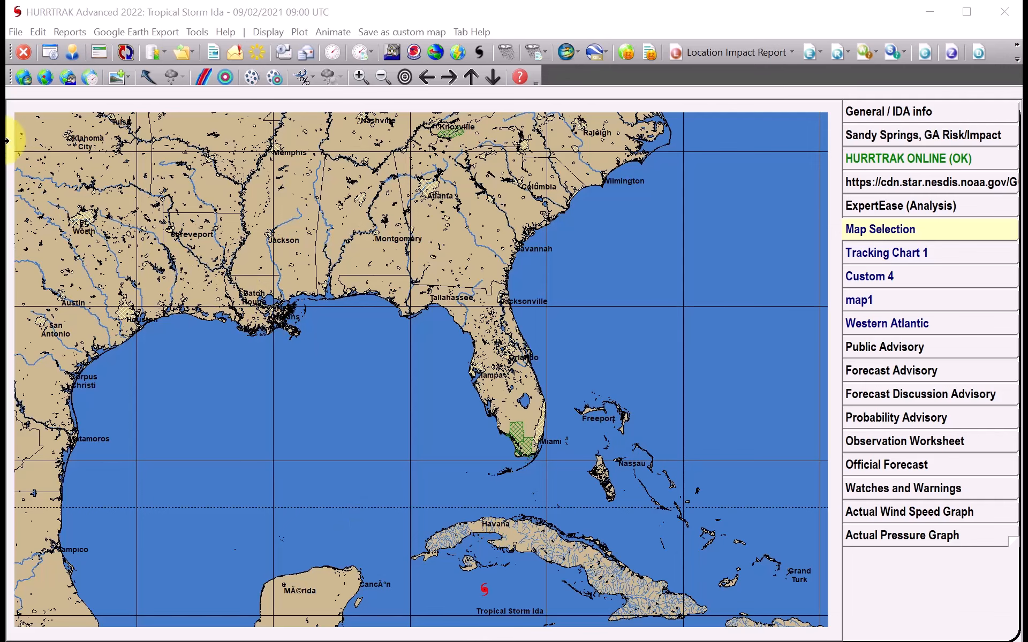
pyautogui.click(897, 229)
pyautogui.click(23, 77)
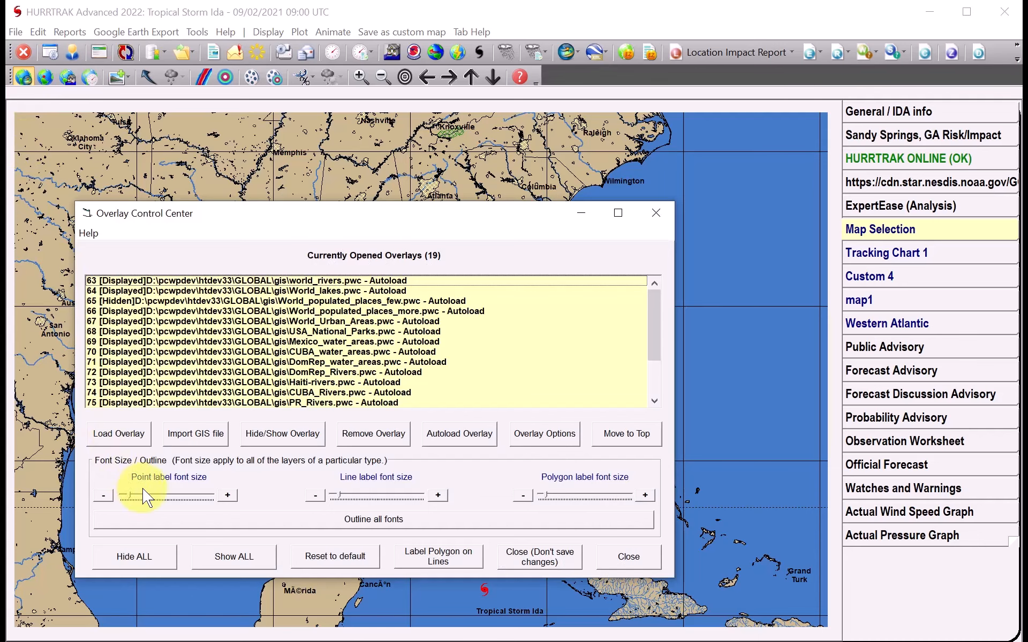
pyautogui.click(197, 437)
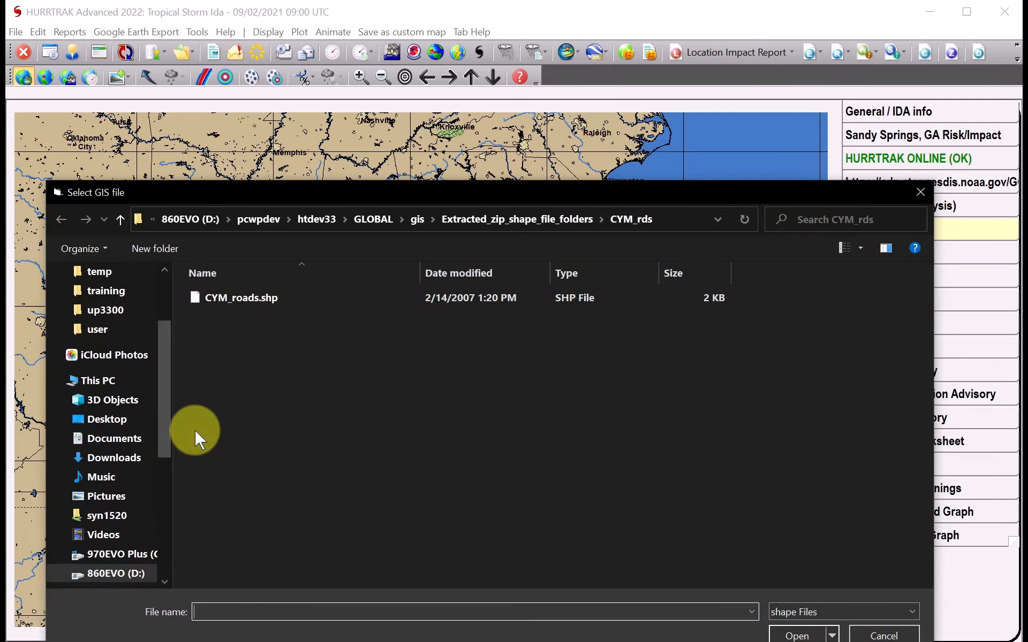
pyautogui.click(542, 216)
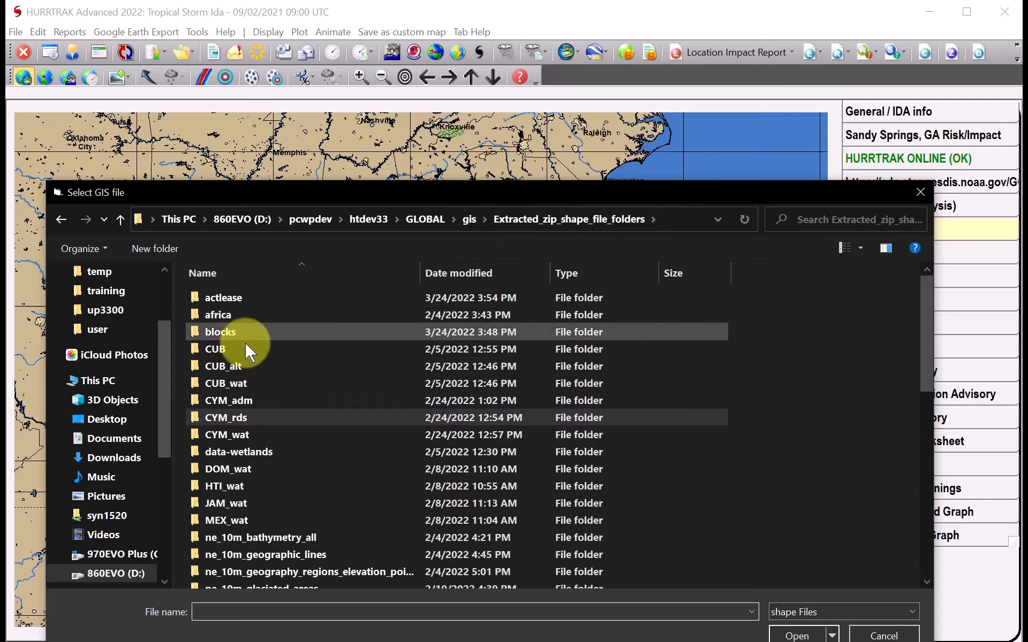
pyautogui.doubleClick(216, 347)
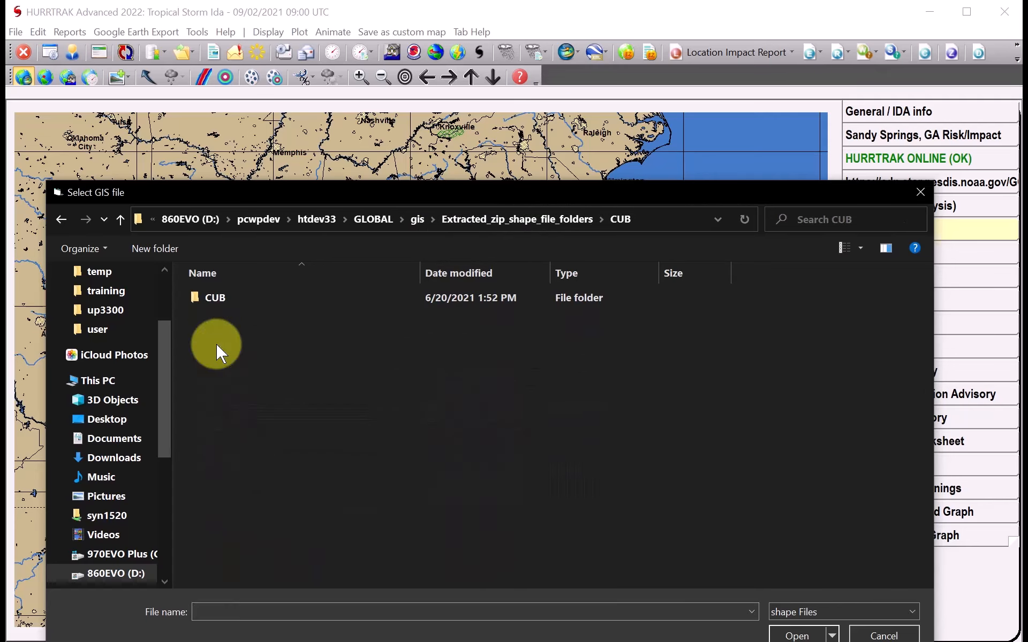
pyautogui.doubleClick(215, 300)
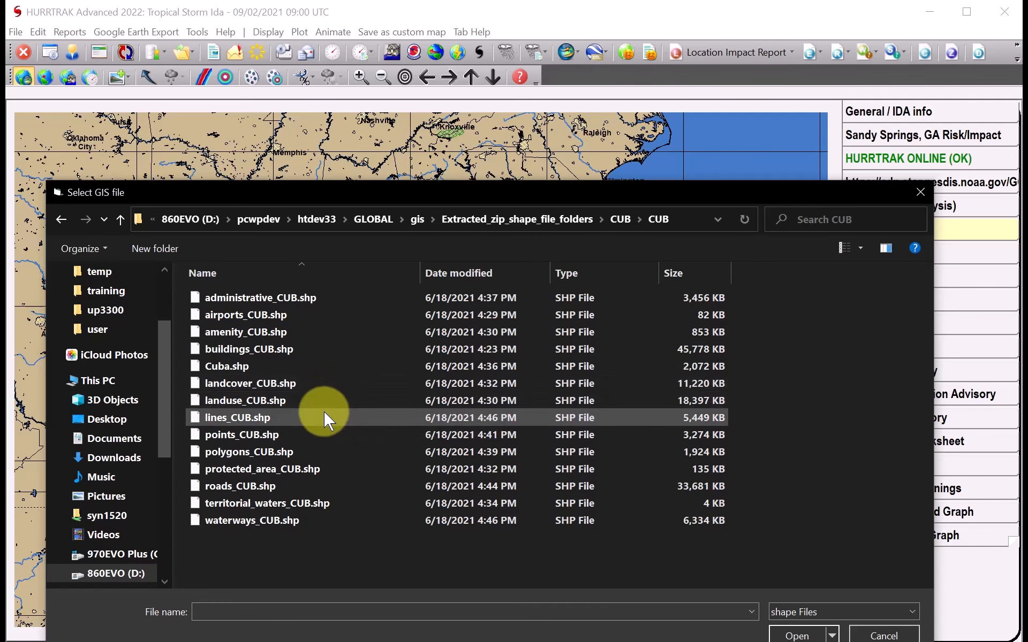
pyautogui.click(243, 486)
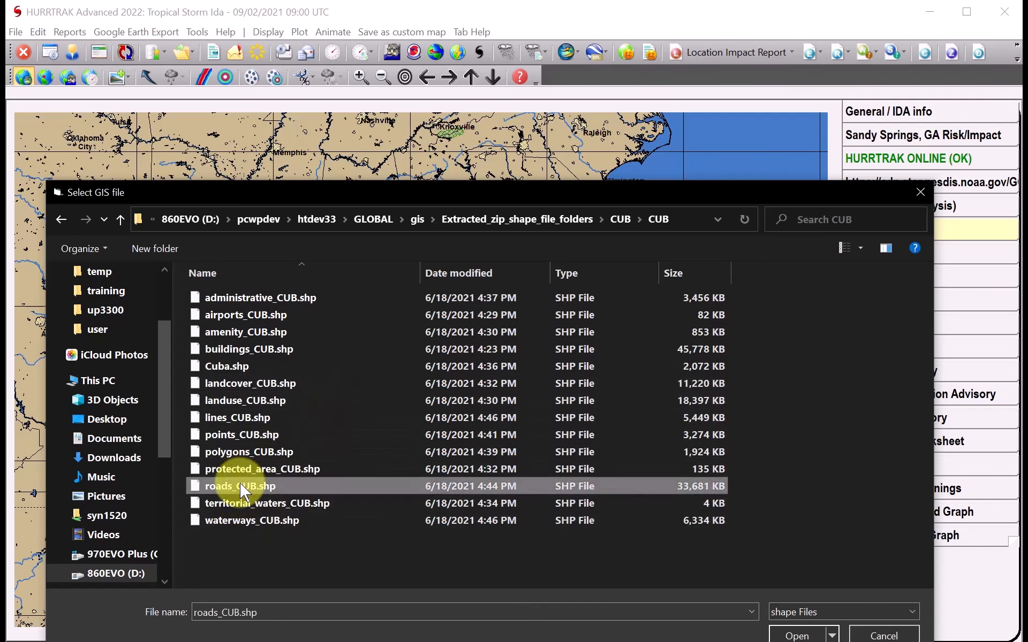
pyautogui.click(806, 636)
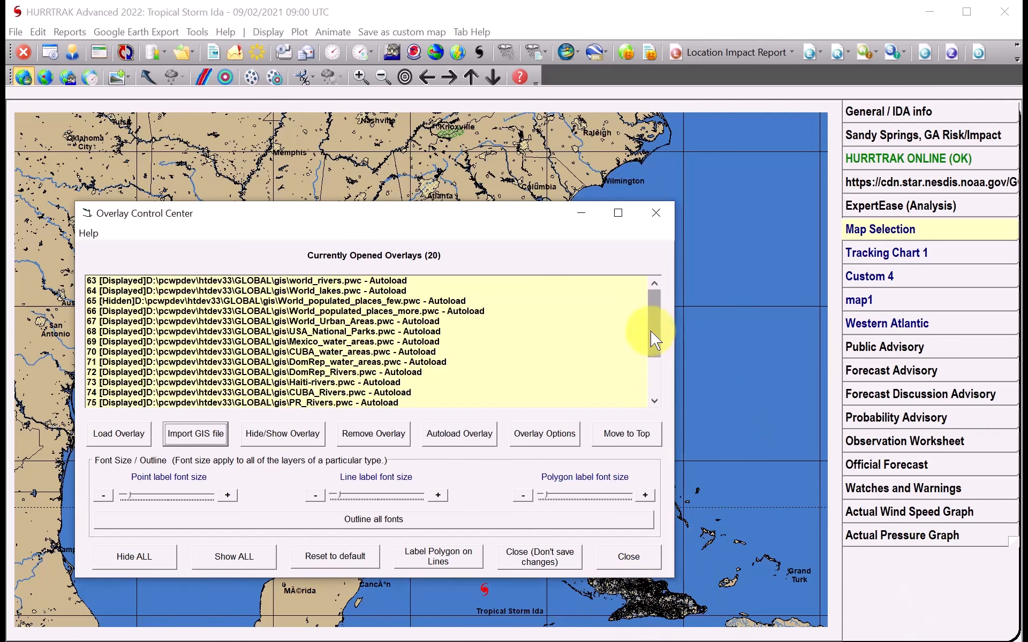
# Hide the imported roads_CUB overlay and display it again.
pyautogui.moveTo(651, 331); pyautogui.dragTo(651, 370)
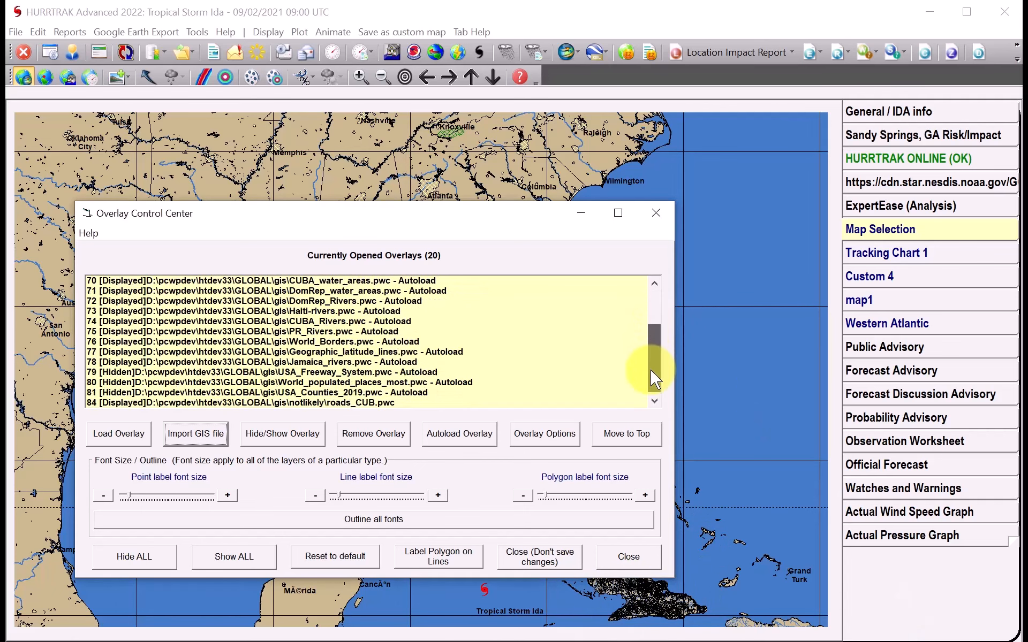
pyautogui.click(283, 404)
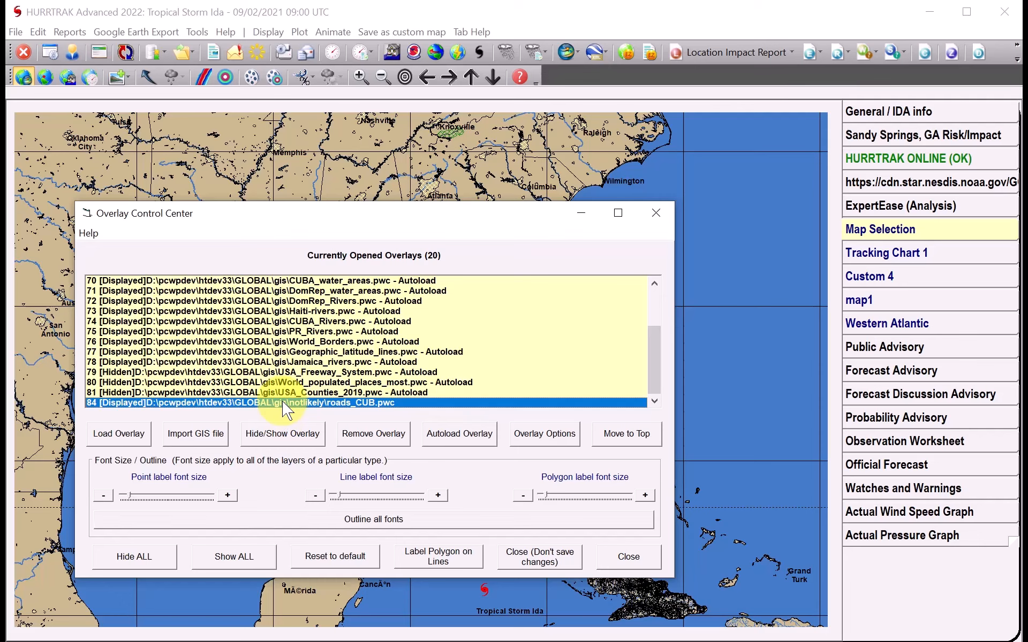
pyautogui.click(282, 434)
pyautogui.moveTo(654, 348); pyautogui.dragTo(664, 360)
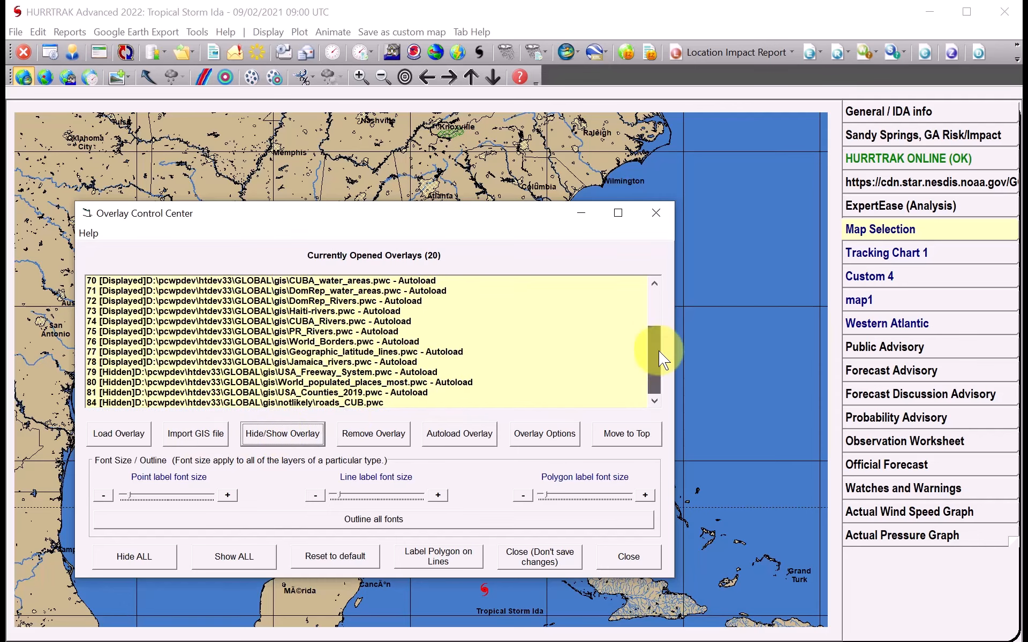
pyautogui.click(381, 405)
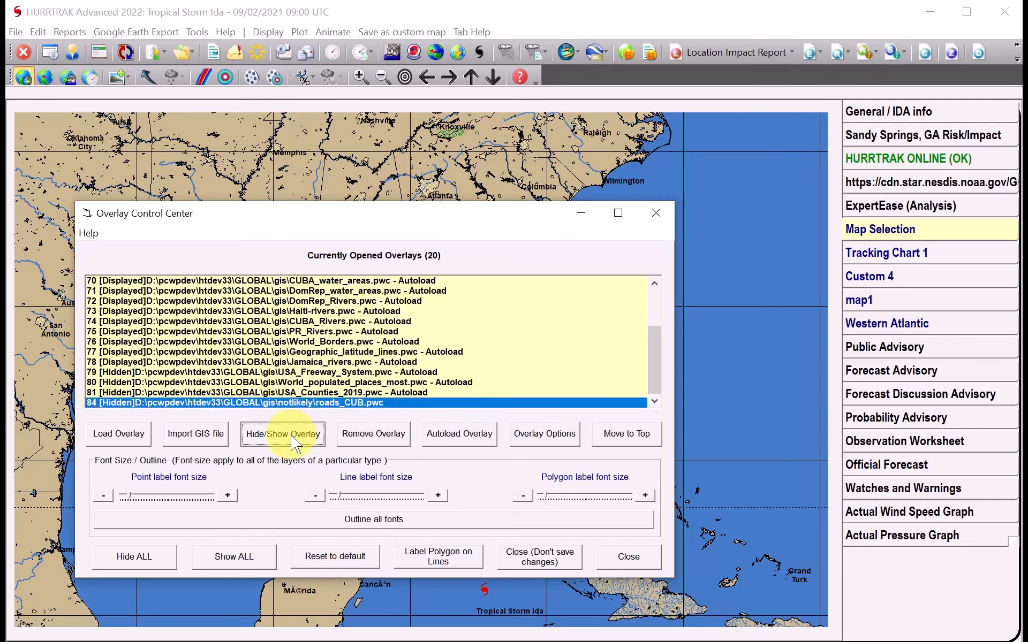
pyautogui.click(294, 444)
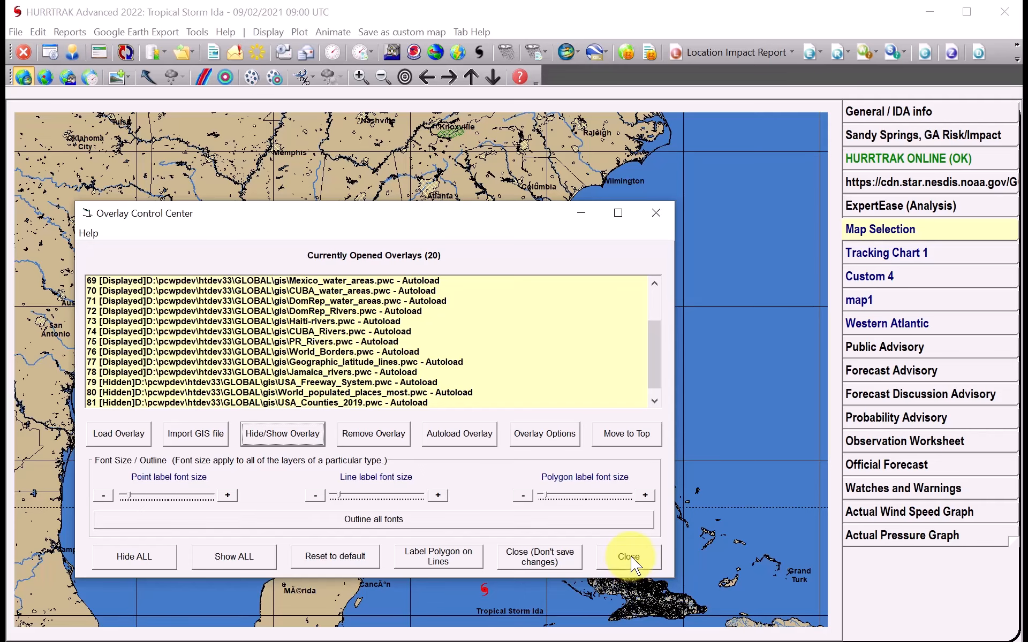
# Close the Overlay Control Center and zoom in on the imported roads of the island south of western Cuba.
pyautogui.click(630, 559)
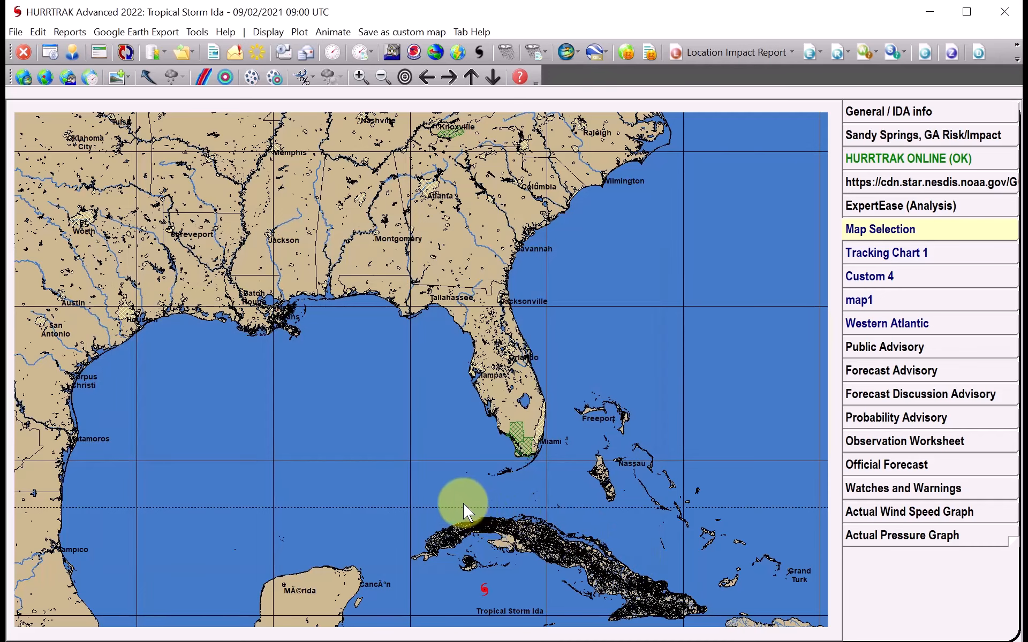
pyautogui.click(553, 535)
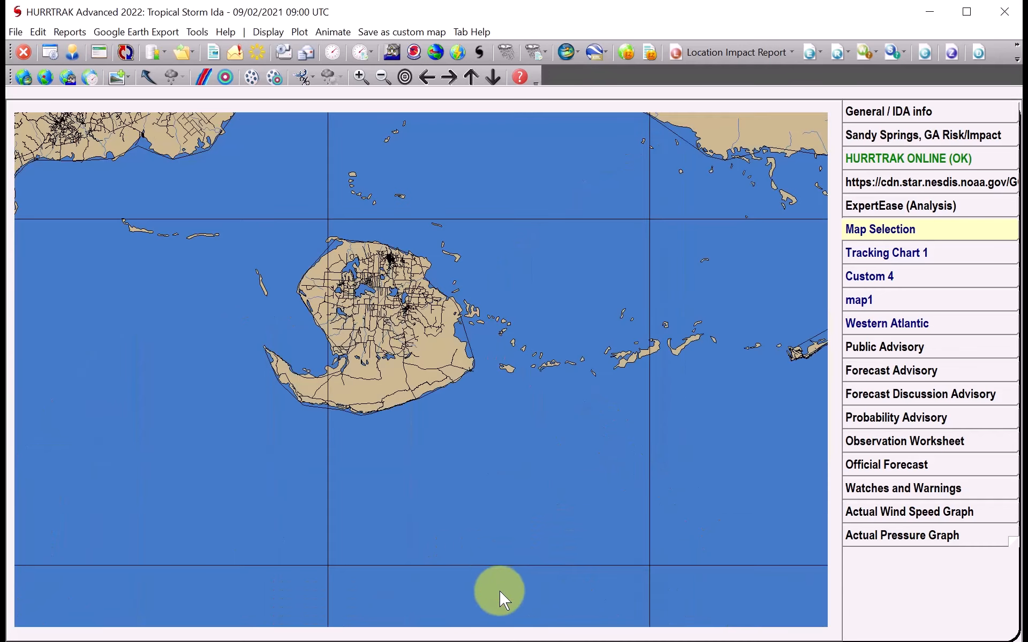
pyautogui.click(534, 466)
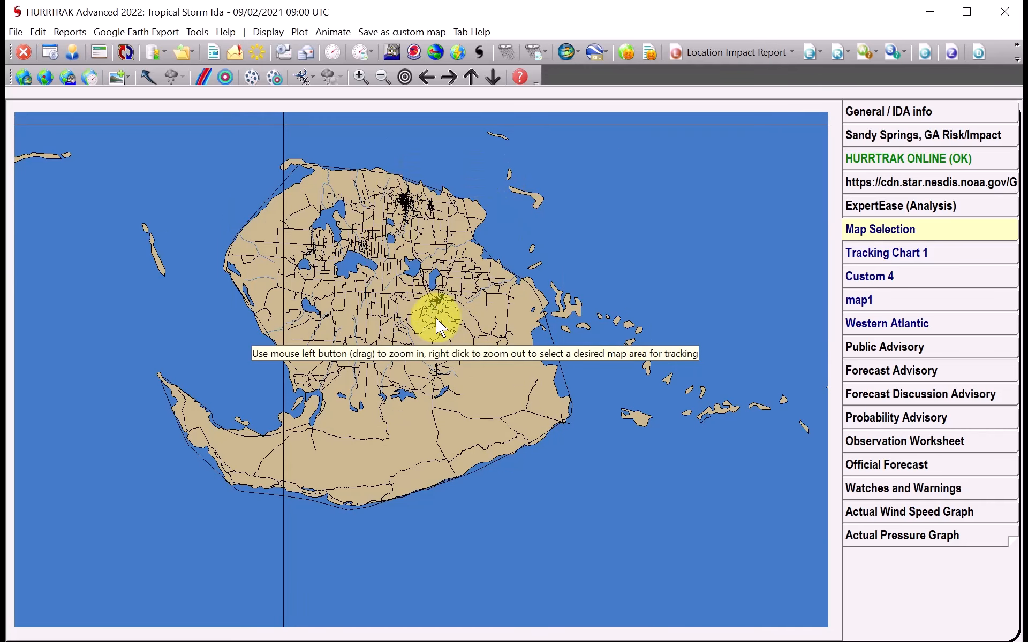
pyautogui.moveTo(268, 142); pyautogui.dragTo(516, 318)
pyautogui.moveTo(378, 213); pyautogui.dragTo(576, 369)
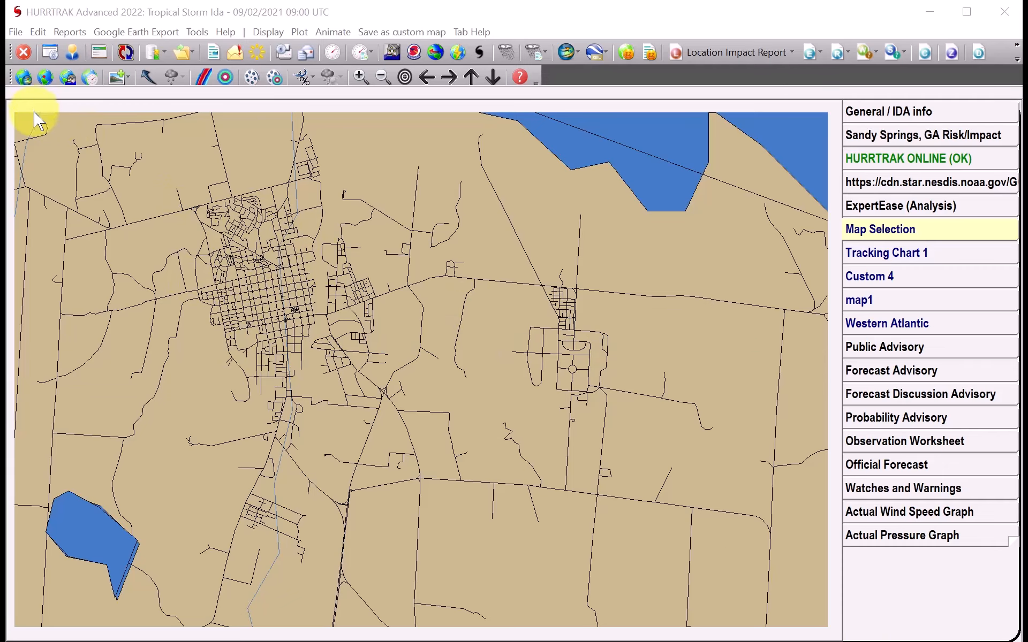
# Label the roads_CUB overlay with its name attribute and inspect the street names in the island's main town.
pyautogui.click(22, 77)
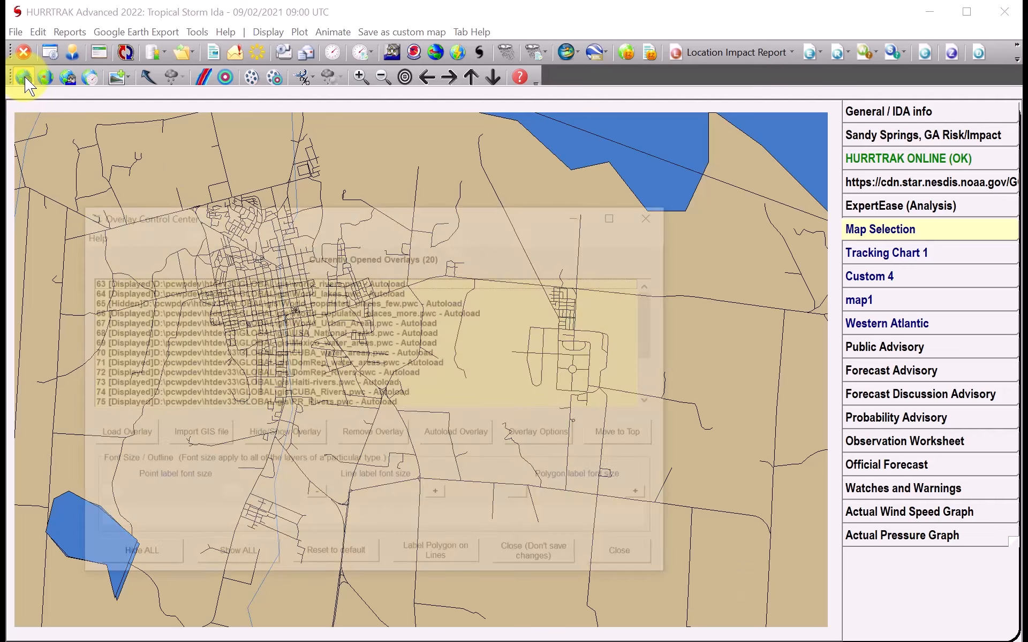
pyautogui.moveTo(654, 316); pyautogui.dragTo(673, 409)
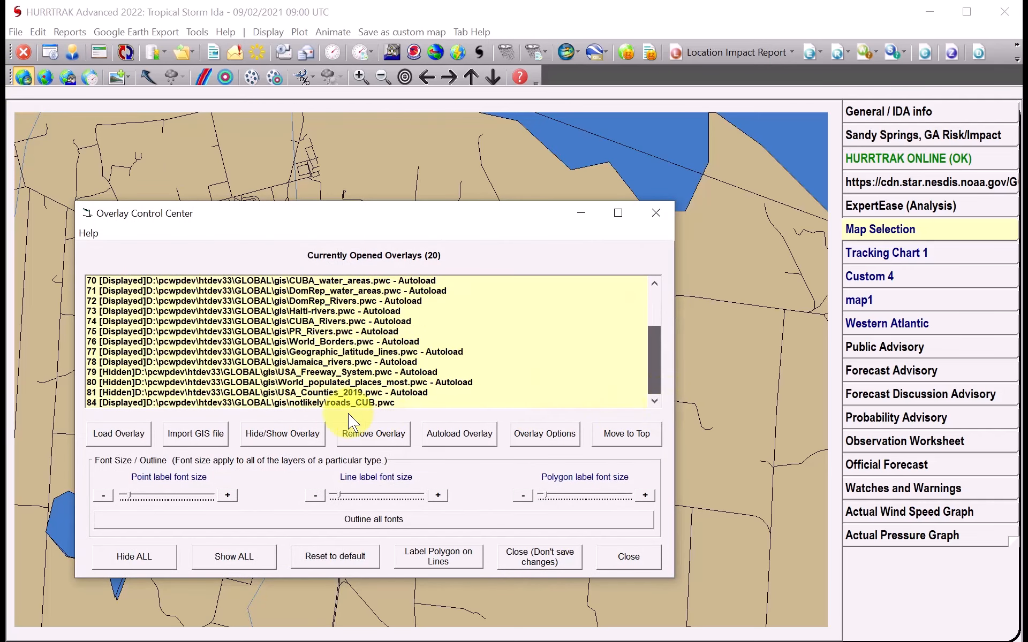
pyautogui.click(333, 402)
pyautogui.click(553, 435)
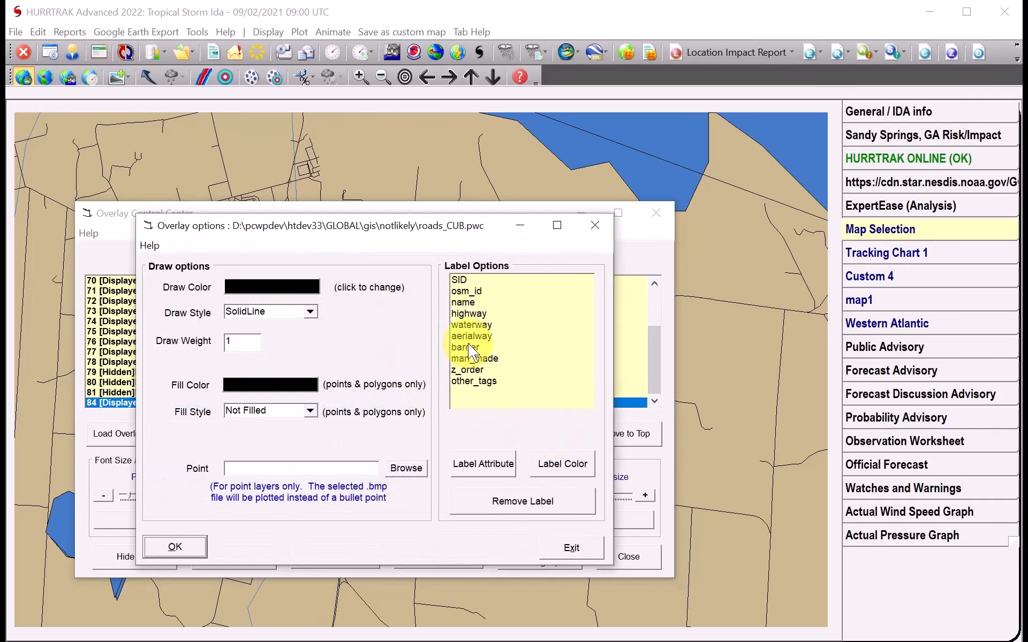
pyautogui.click(464, 303)
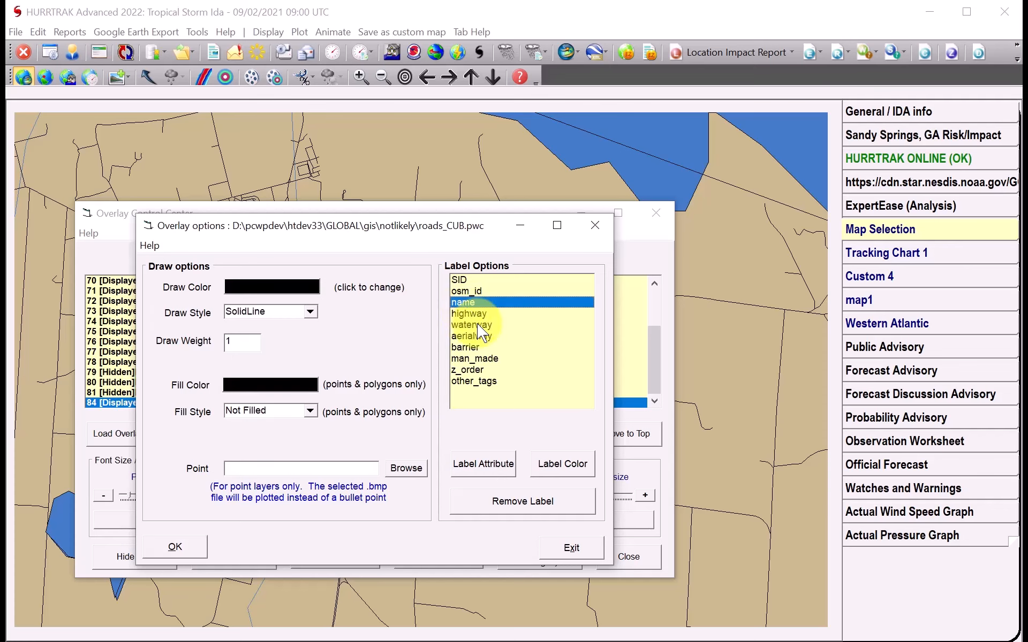
pyautogui.click(478, 465)
pyautogui.moveTo(161, 190); pyautogui.dragTo(415, 382)
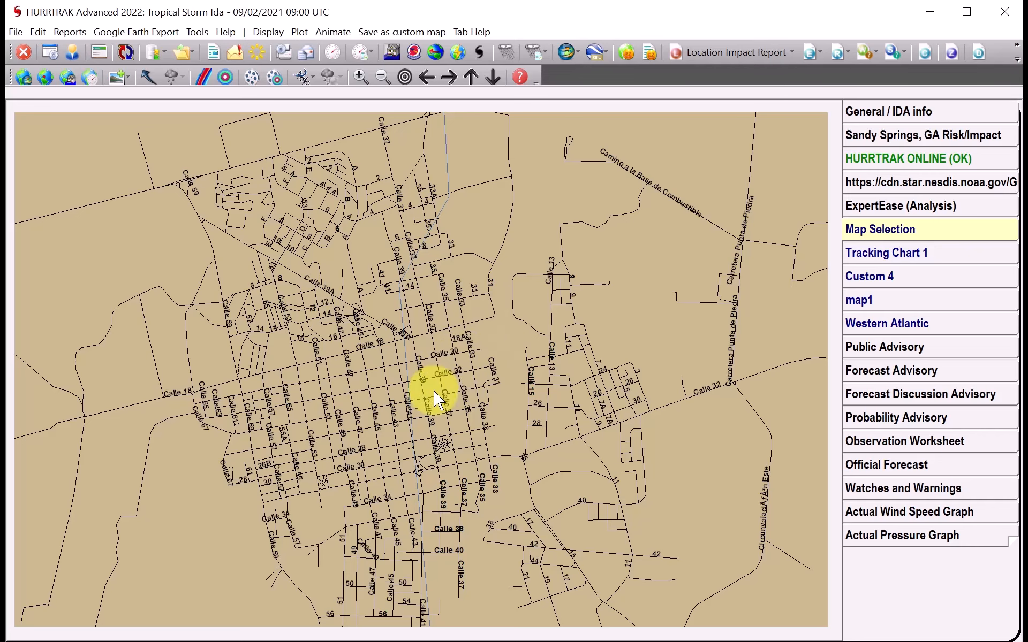
pyautogui.rightClick(524, 277)
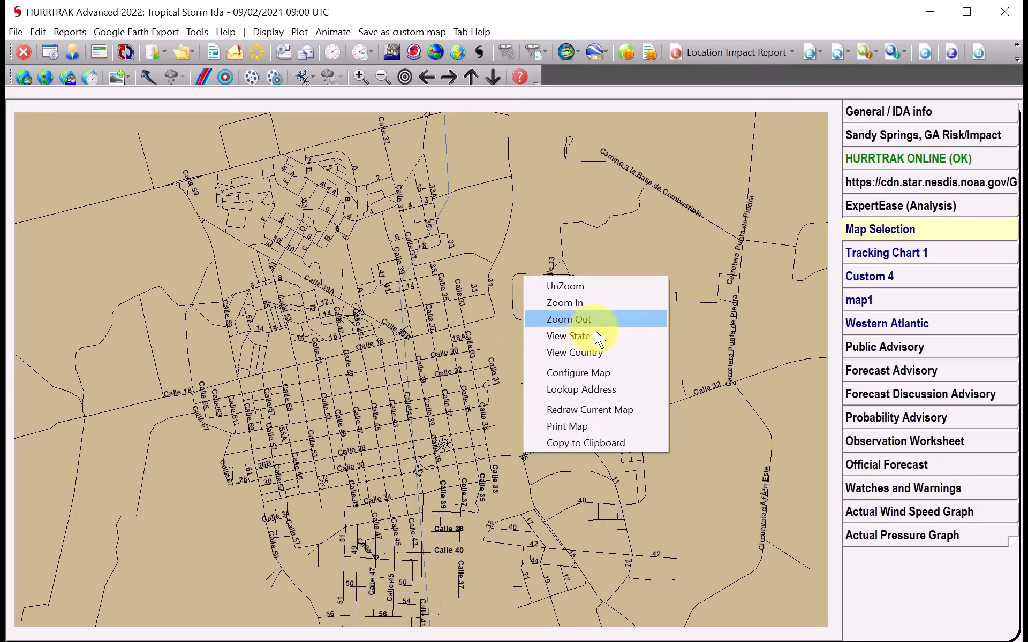
pyautogui.click(579, 322)
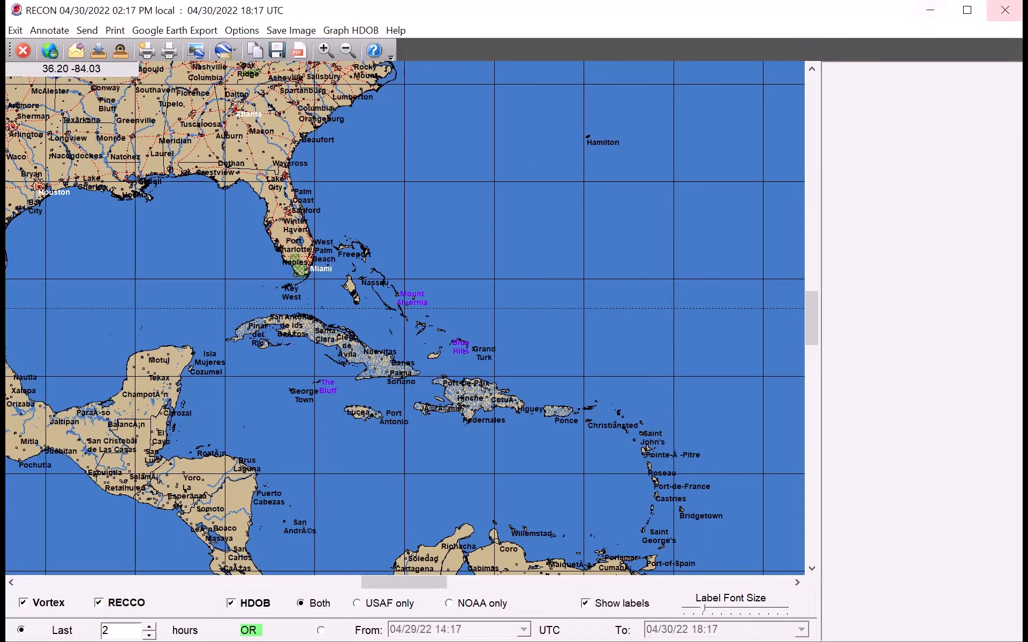
# View and close the Overlay Control Center on the RECON map, and open it on the Observations map.
pyautogui.click(50, 50)
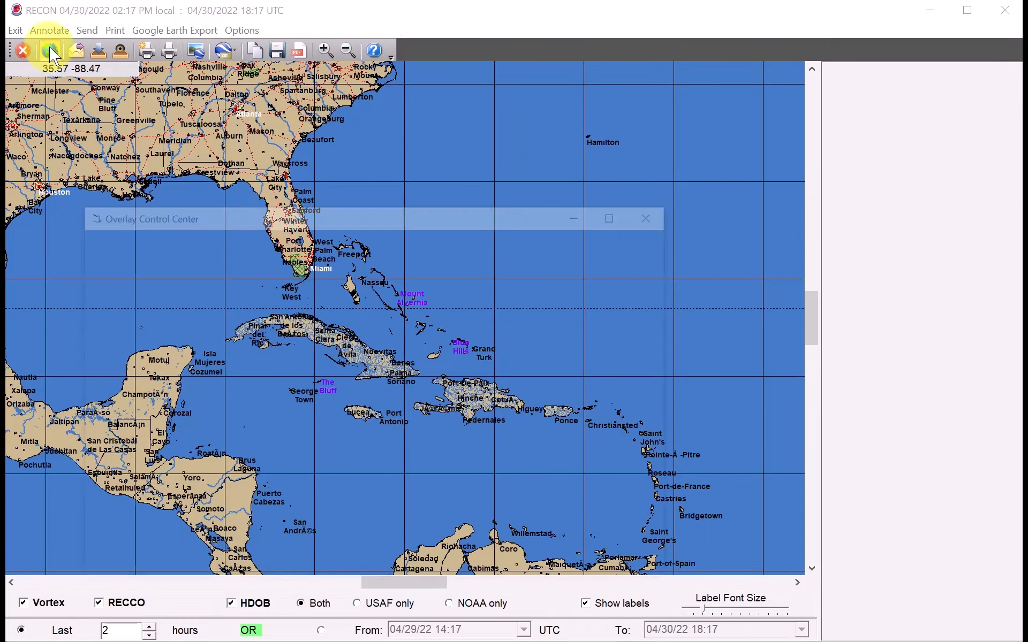
pyautogui.click(621, 557)
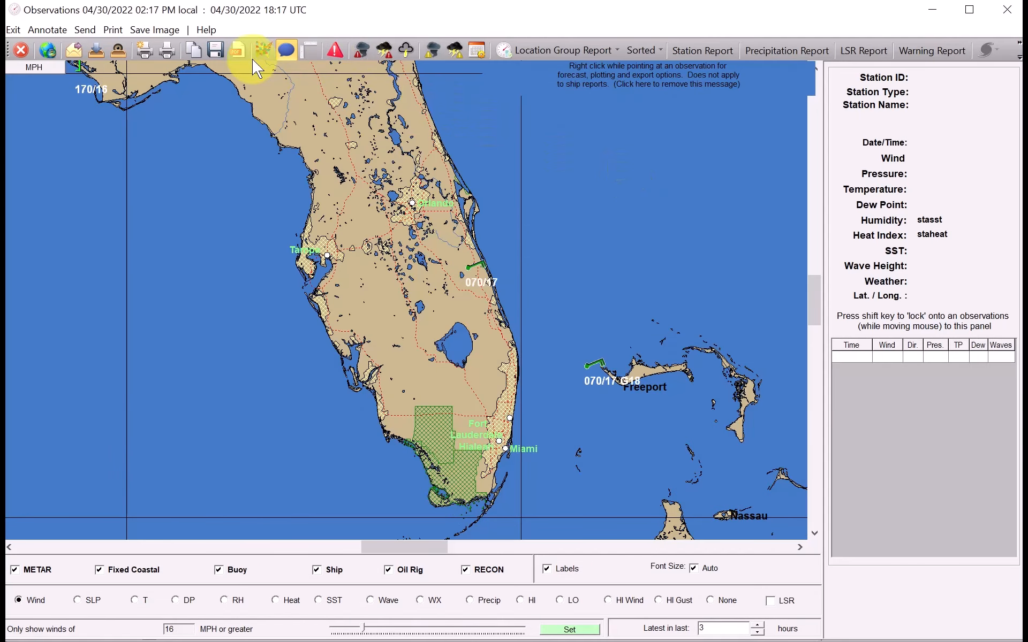
pyautogui.click(46, 47)
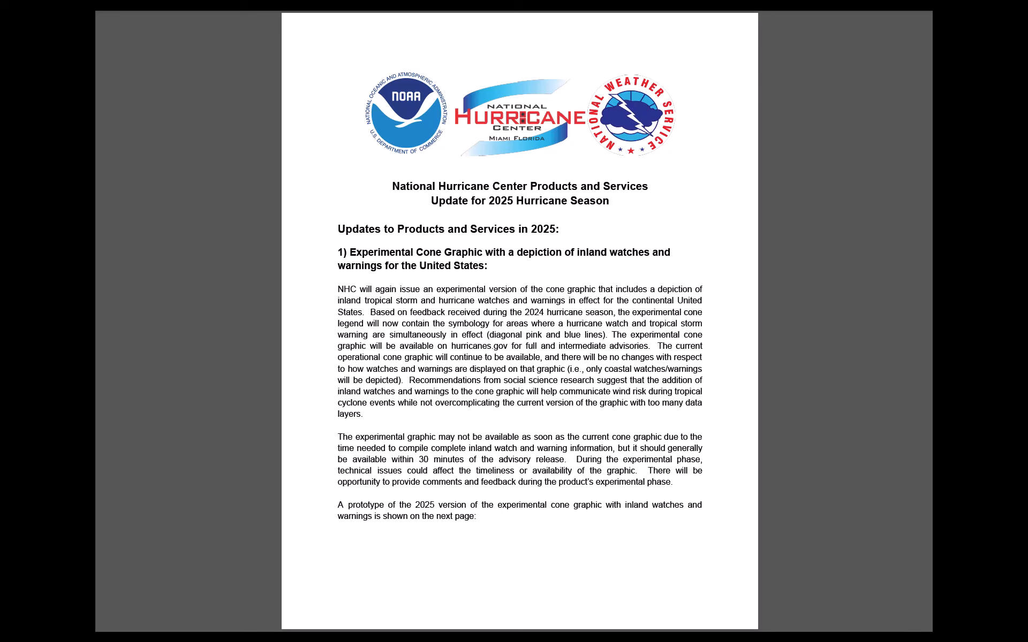
pyautogui.press('Right')
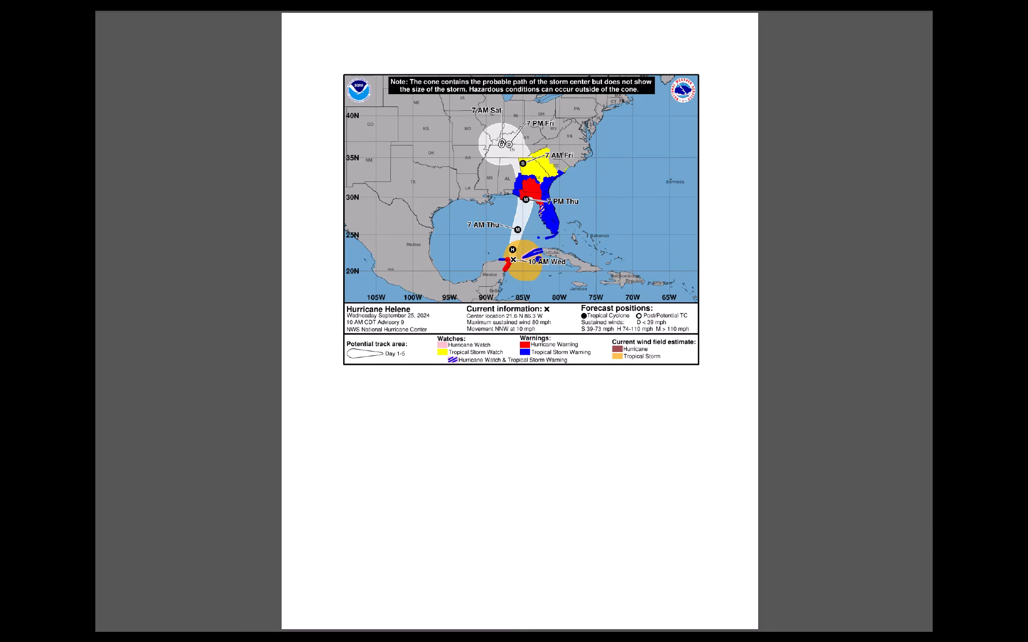
pyautogui.press('Right')
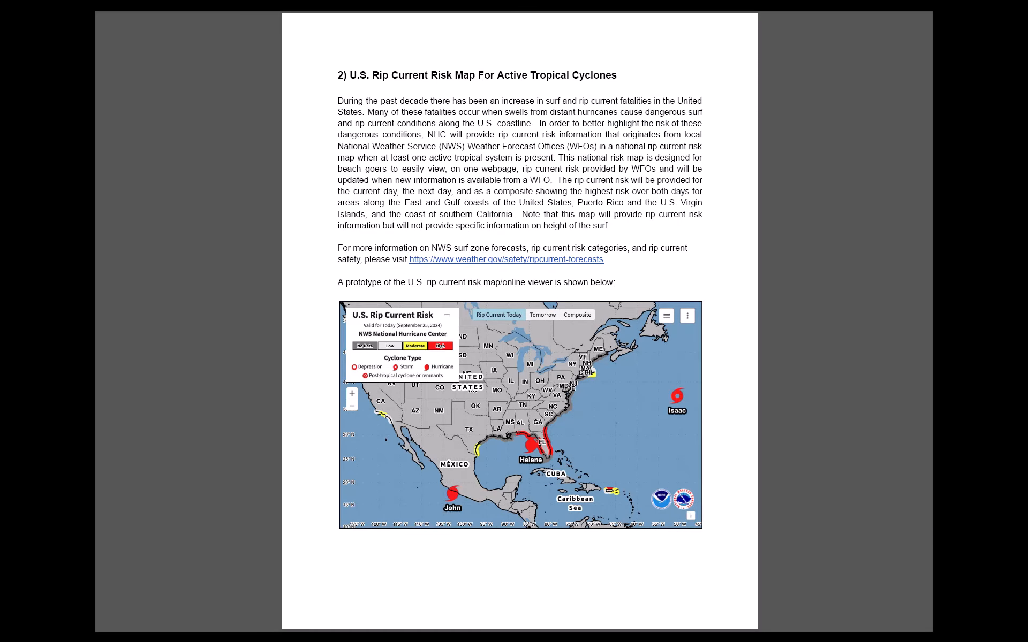